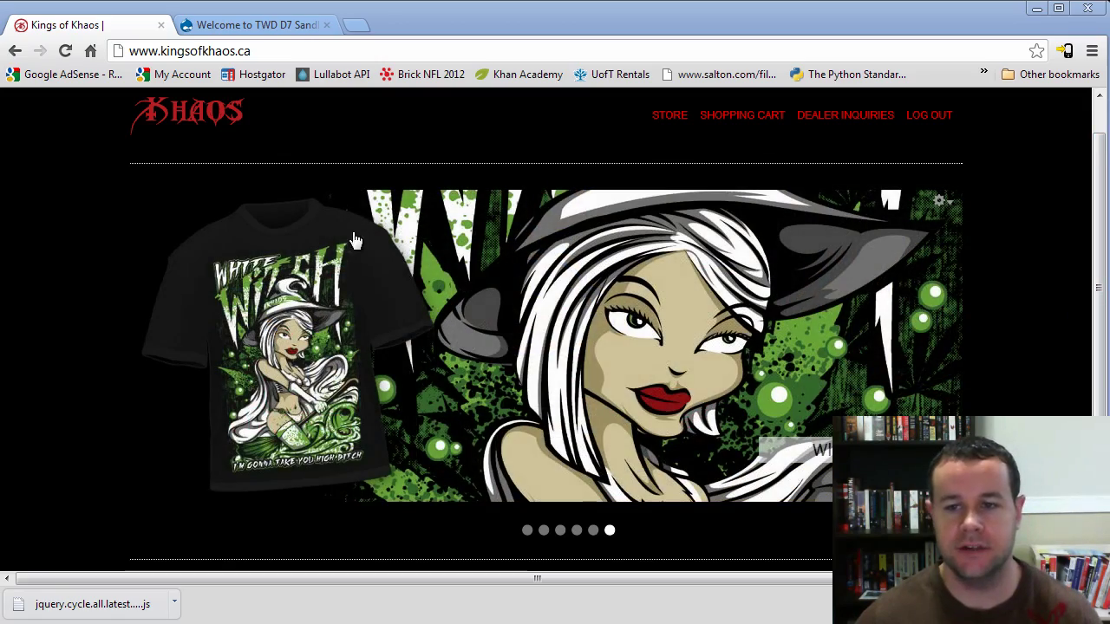
Step: Step through the Kings of Khaos slideshow's pager to view each slide
click(556, 534)
click(529, 531)
click(543, 531)
click(561, 531)
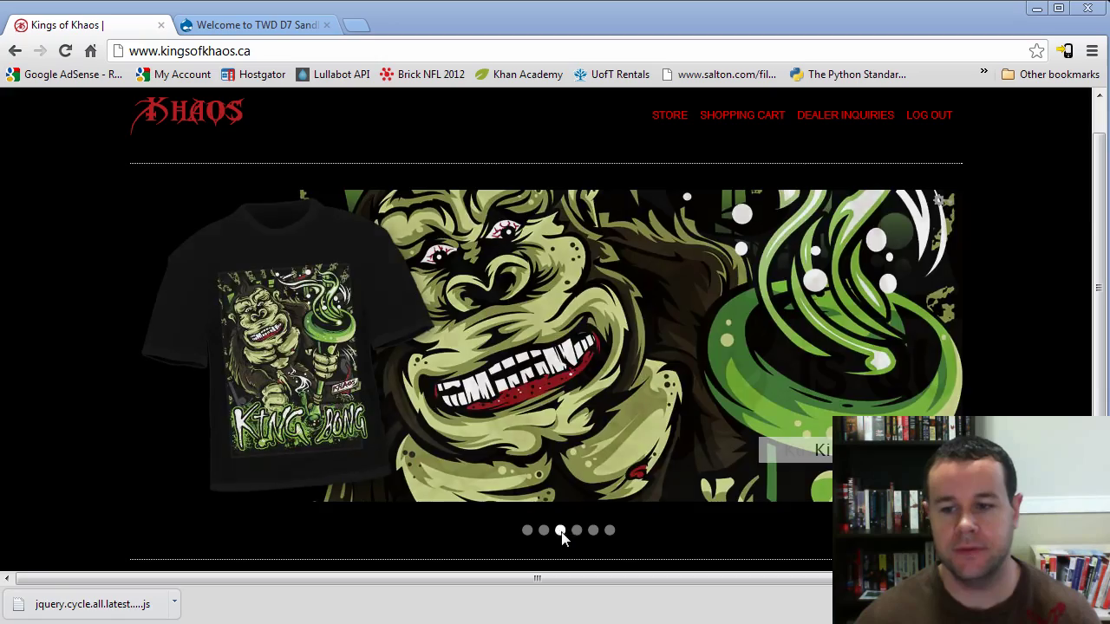
click(577, 530)
click(593, 531)
click(610, 531)
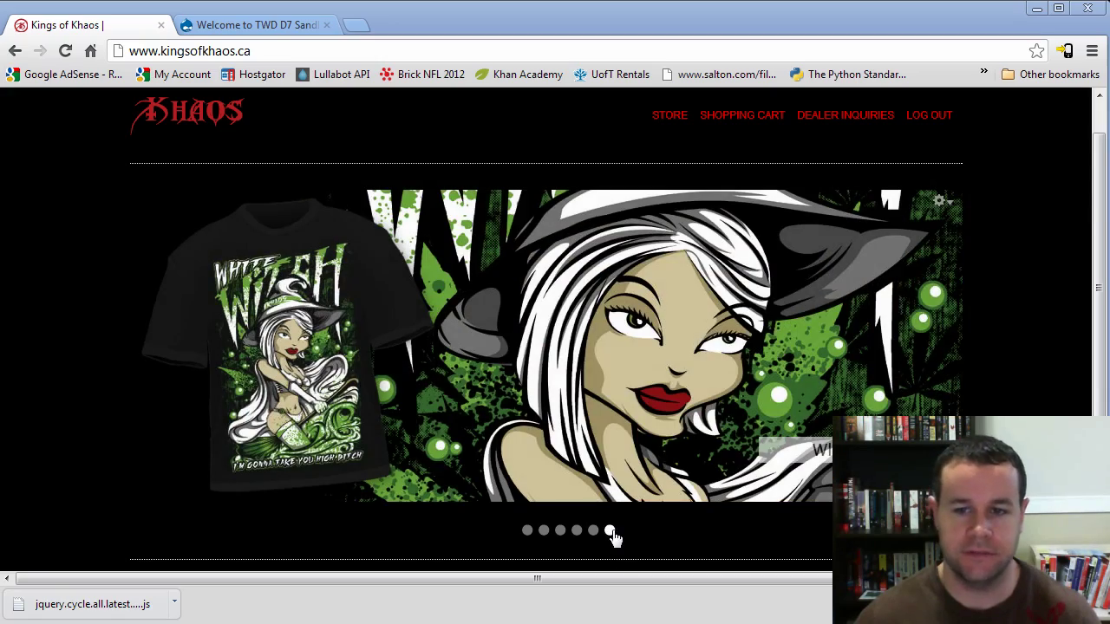
click(577, 531)
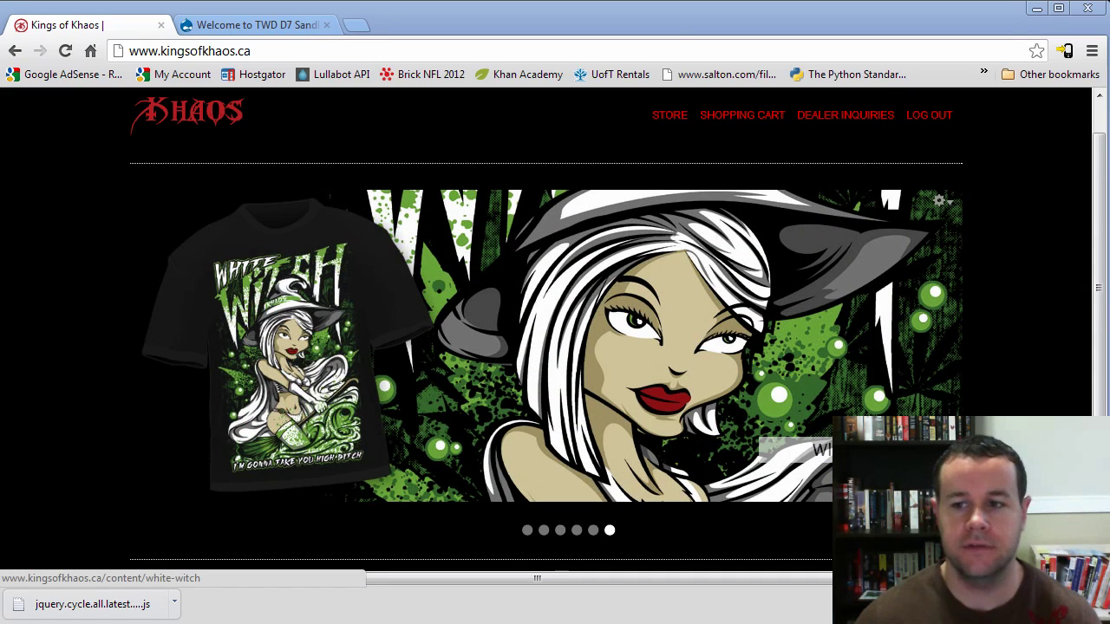
Step: Switch among the King Kong, Kush and White Witch slides, then follow White Witch to Dealer Inquiries
click(527, 531)
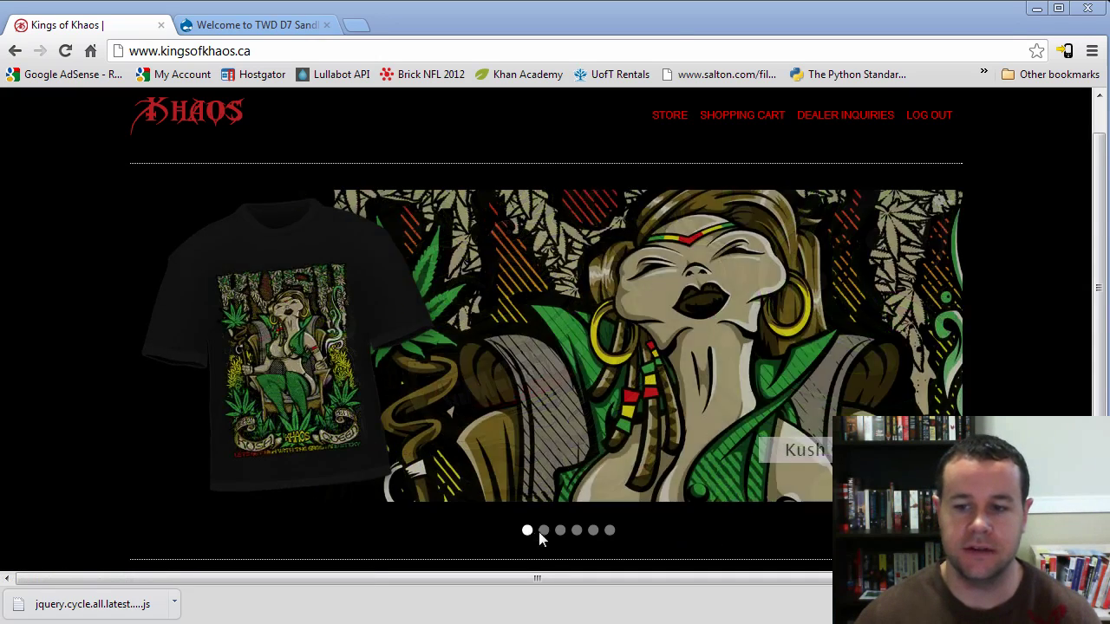
click(543, 530)
click(560, 531)
click(593, 530)
click(610, 530)
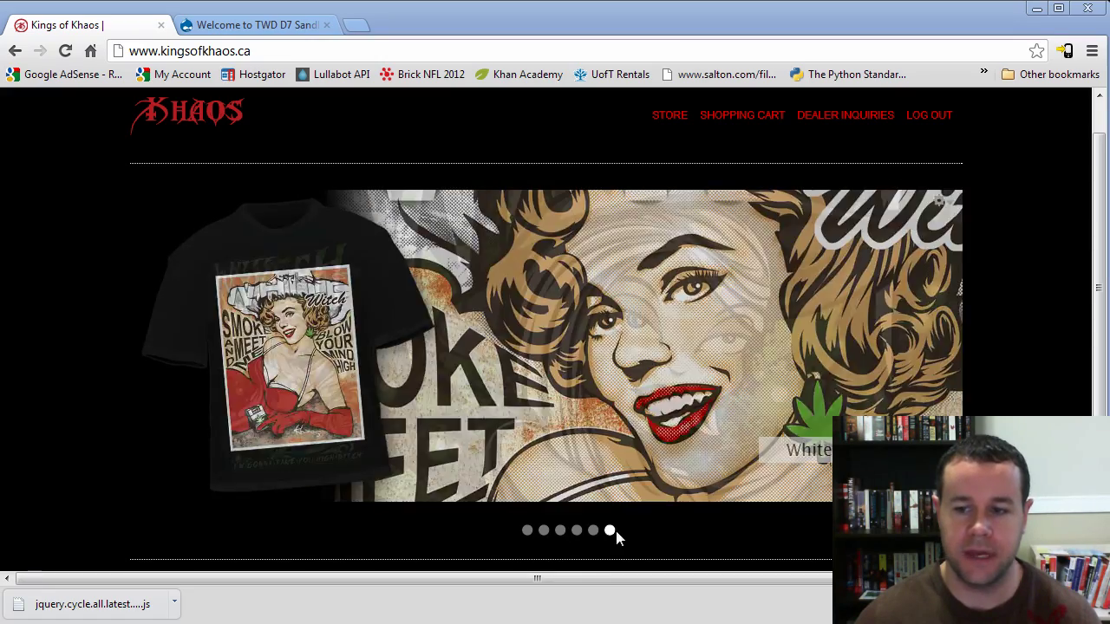
click(593, 531)
click(577, 531)
click(527, 531)
click(576, 531)
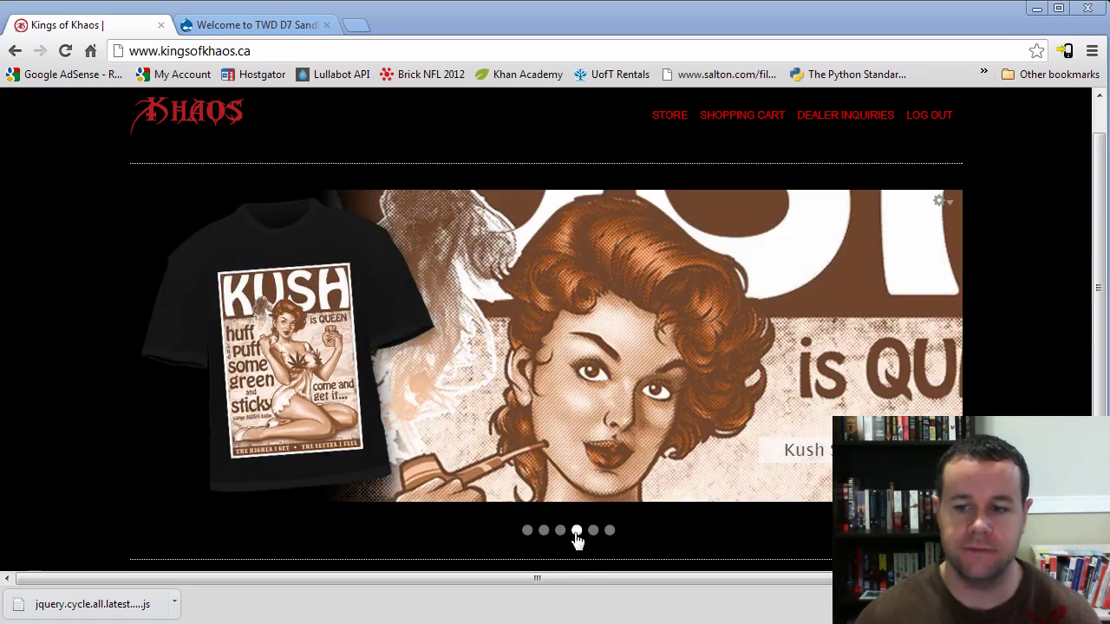
click(610, 531)
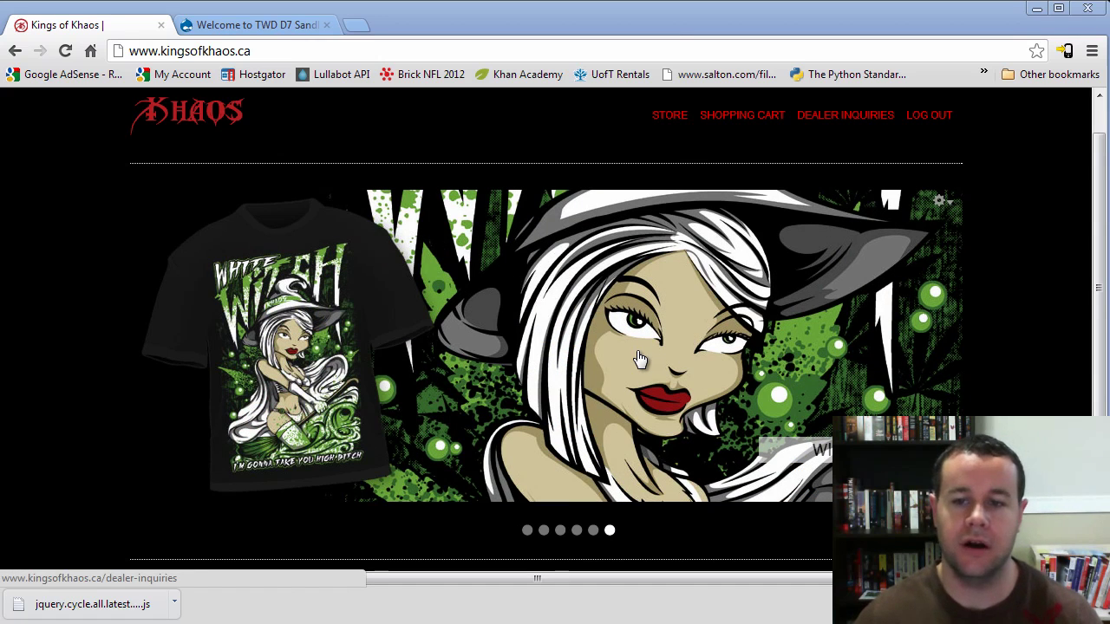
click(607, 360)
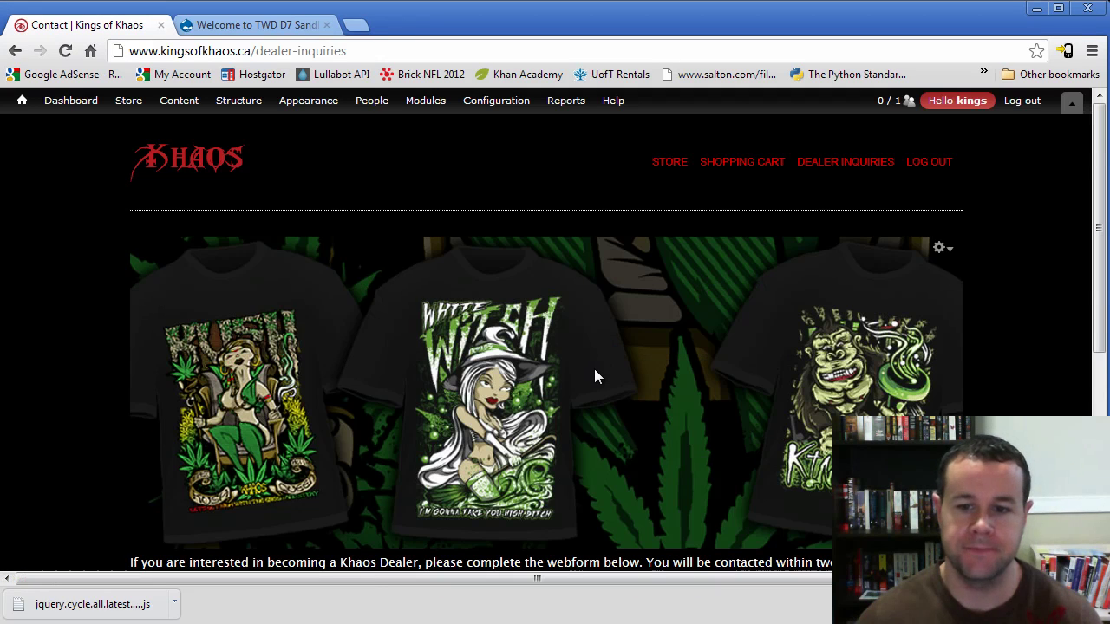
Step: Close the Kings of Khaos tab and start a content type named 'Front page slideshow'
click(161, 25)
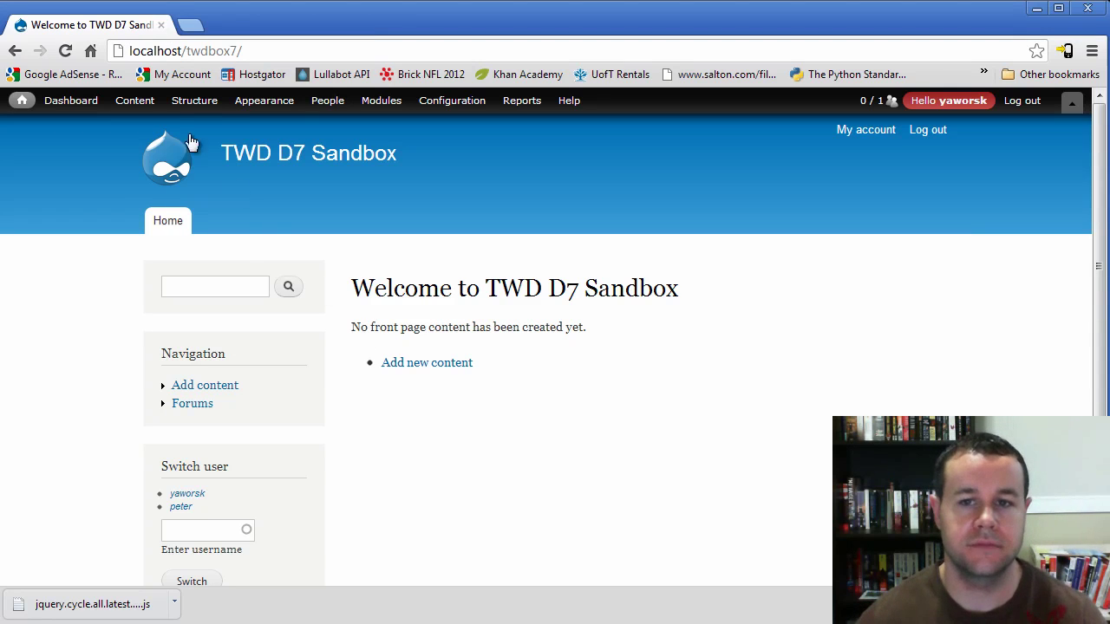
mouse_move(180, 99)
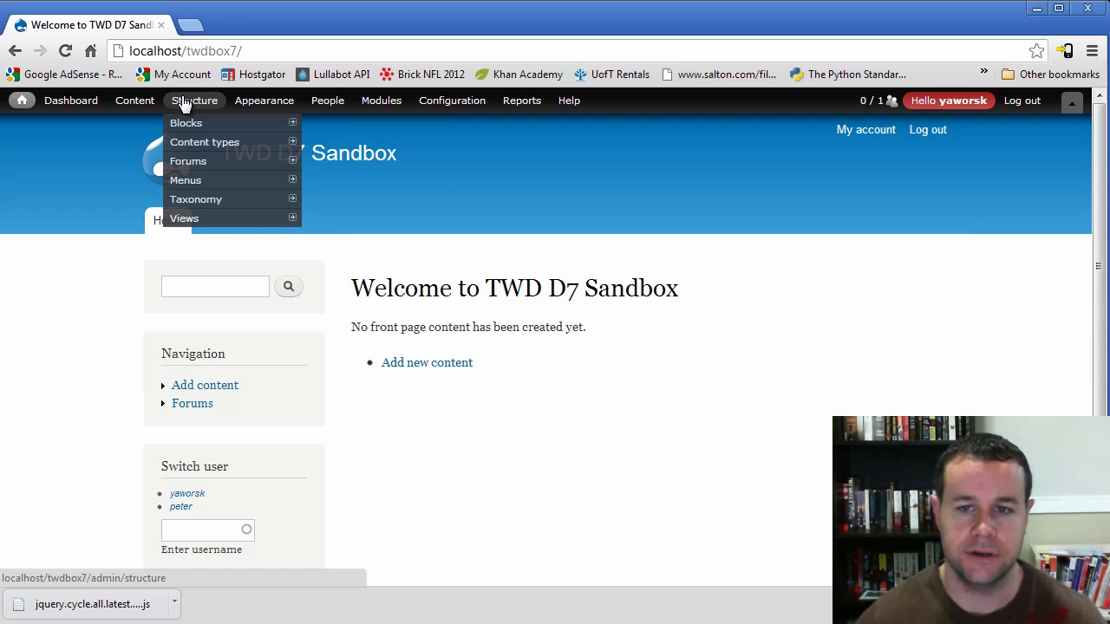
mouse_move(197, 147)
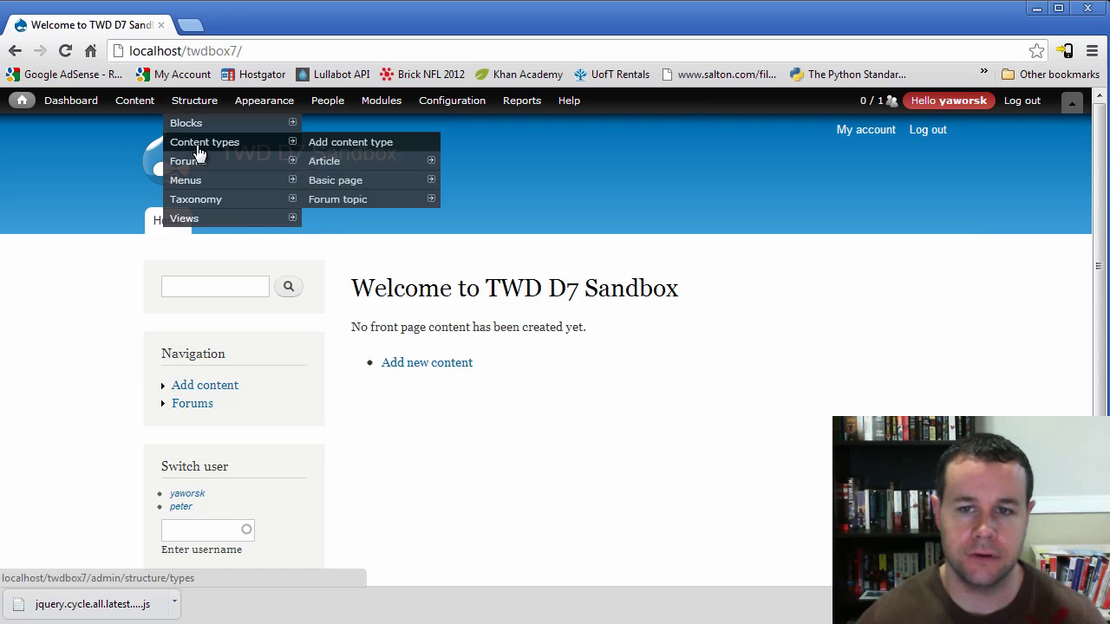
click(328, 151)
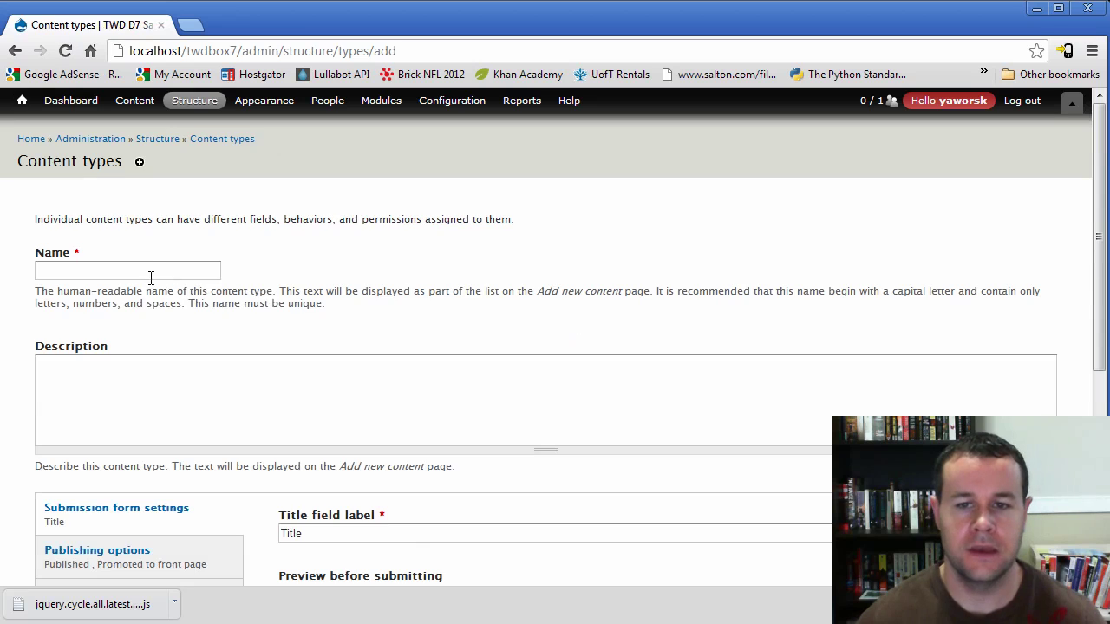
click(148, 269)
text(Front)
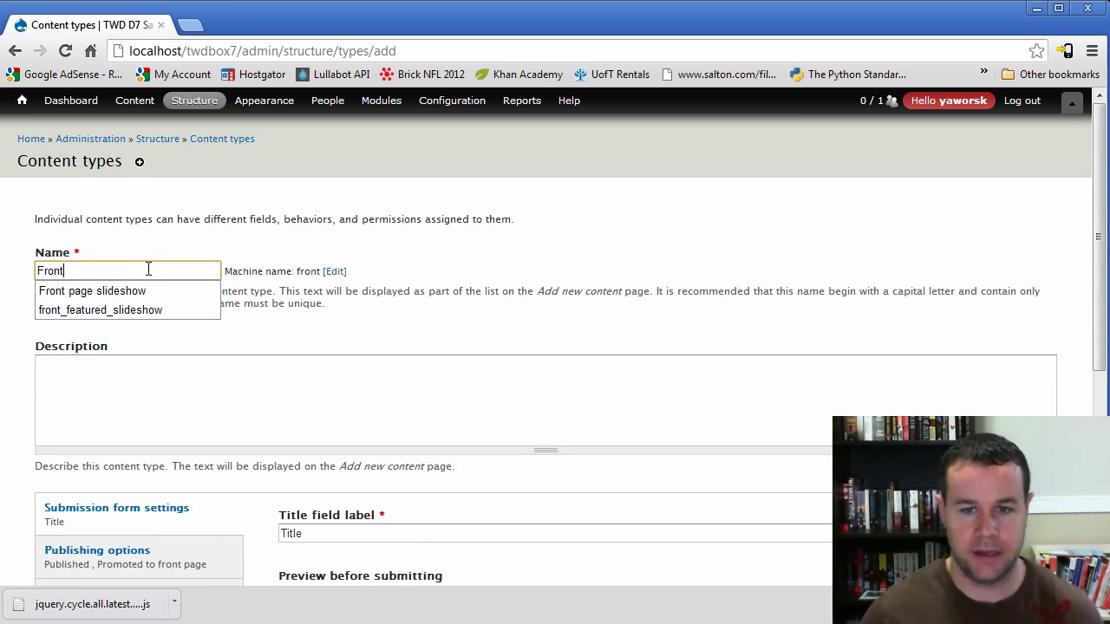
key(Down)
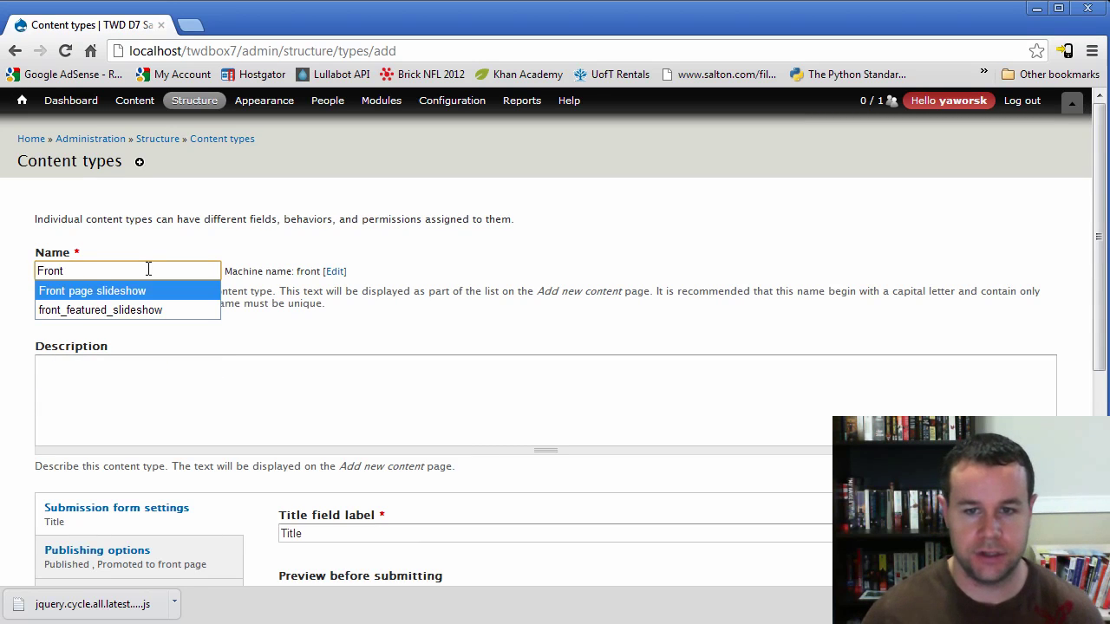
key(Return)
Step: Describe it as images to be displayed on the front page that won't be published
click(240, 362)
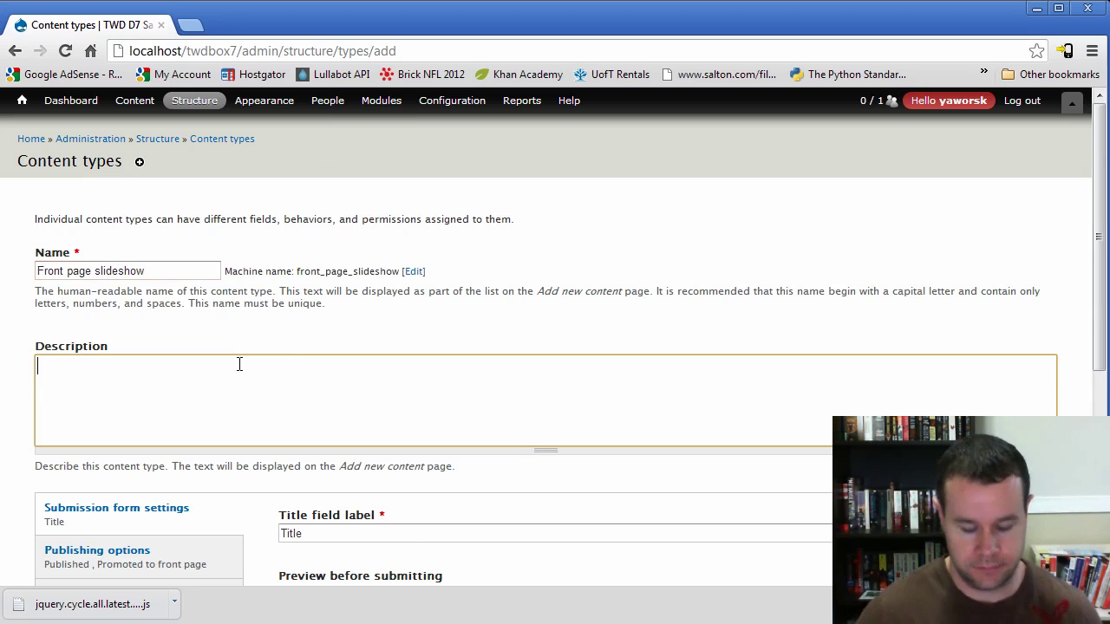
text(Images spec)
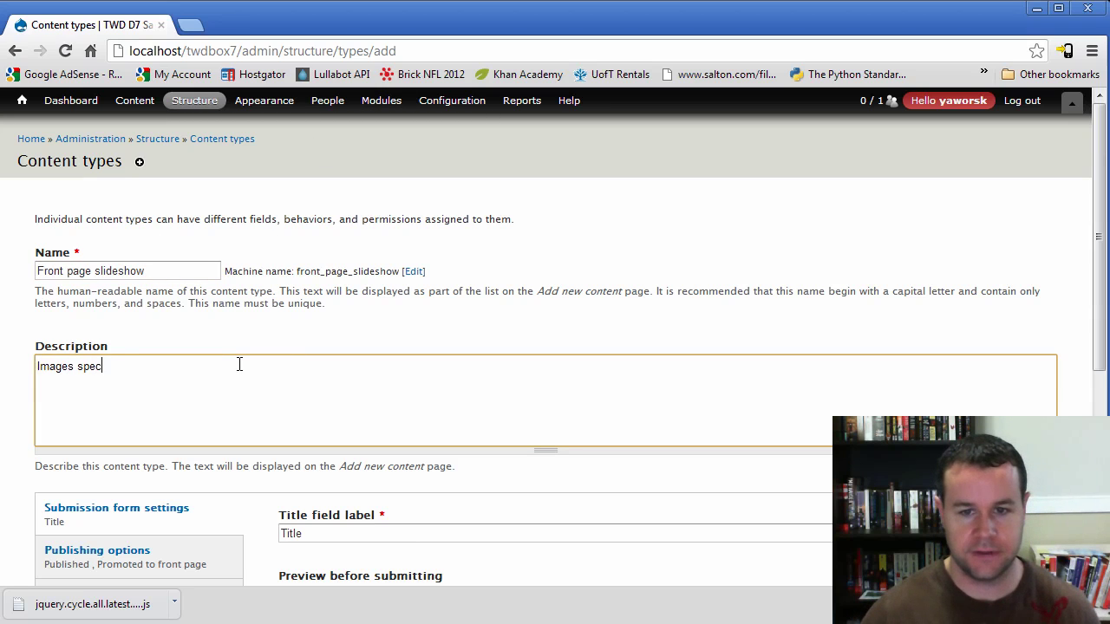
text(ifcial)
key(BackSpace)
key(BackSpace)
key(BackSpace)
key(BackSpace)
text(oical)
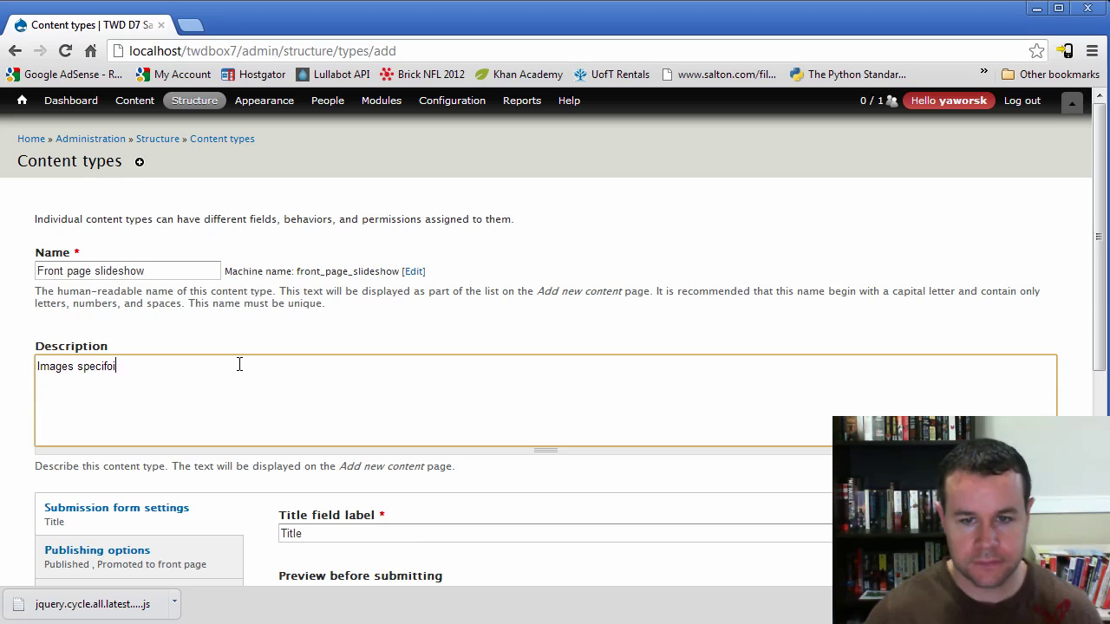
key(BackSpace)
key(BackSpace)
key(BackSpace)
key(BackSpace)
text(ally)
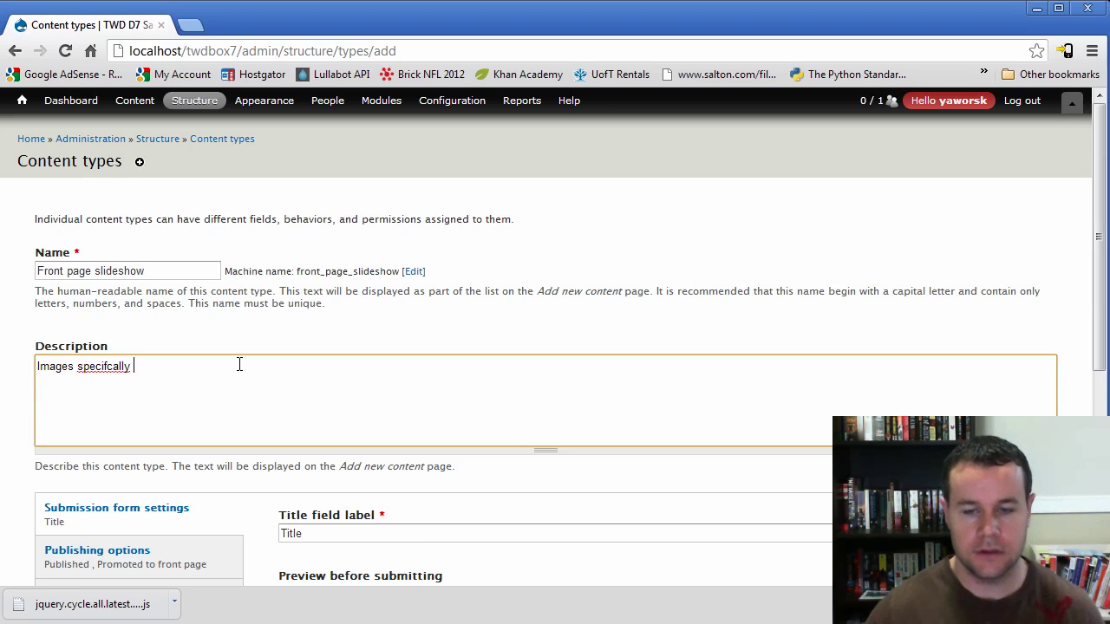
text( to be display)
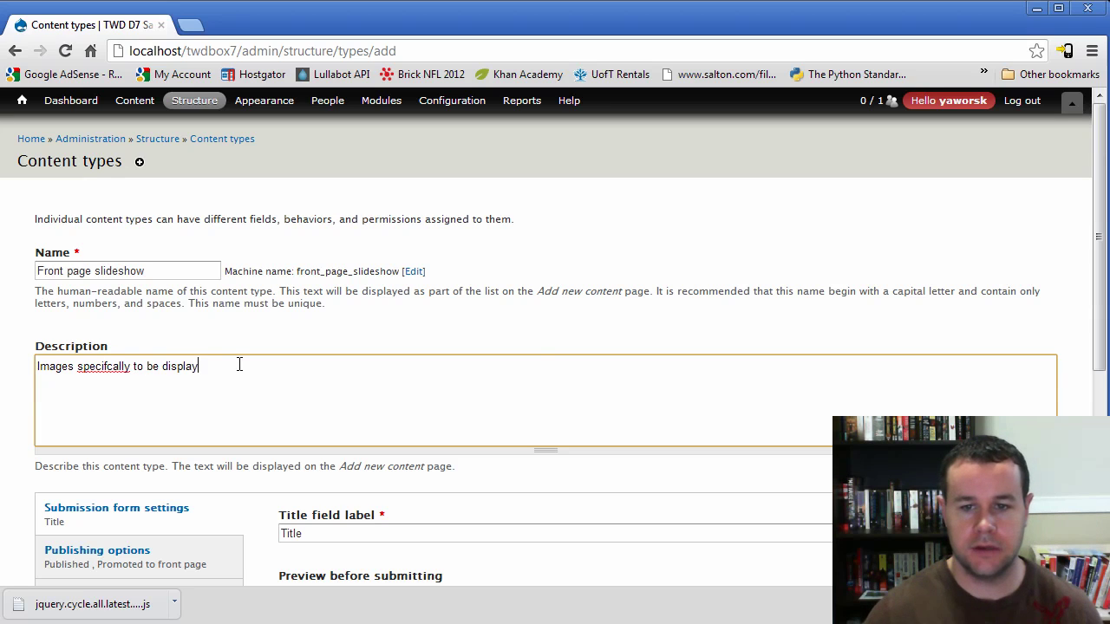
text(ed ont eh)
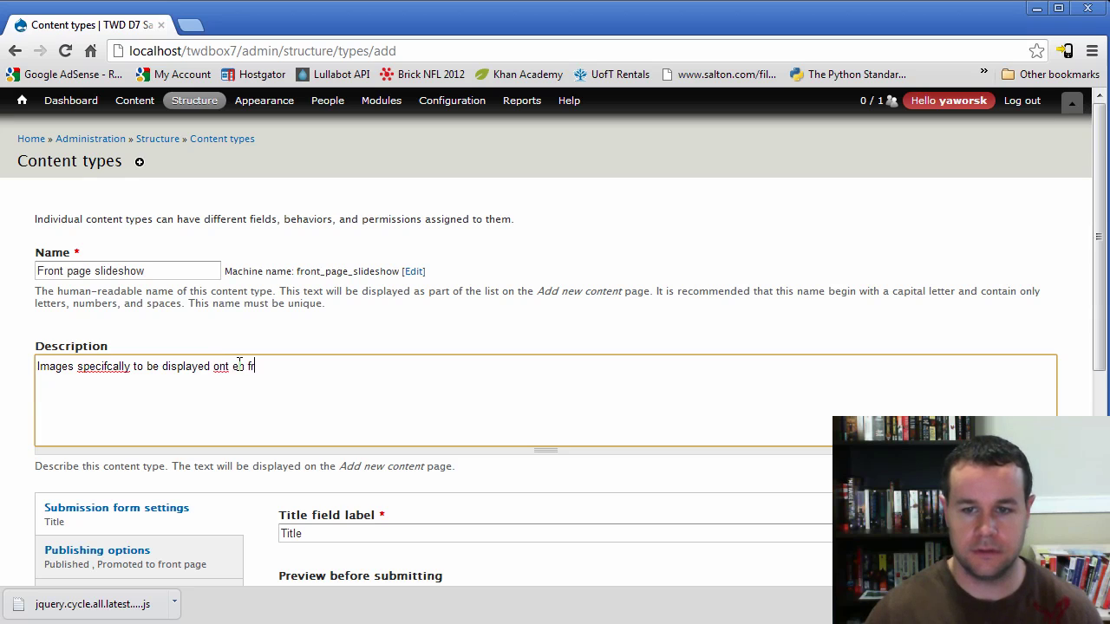
text( front )
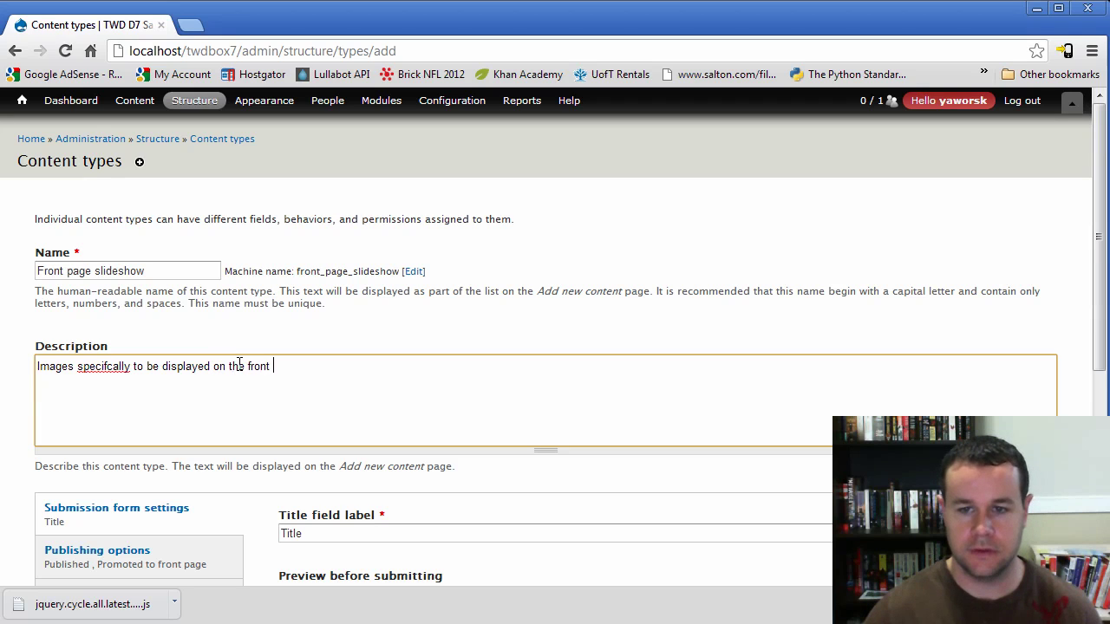
text(page. These)
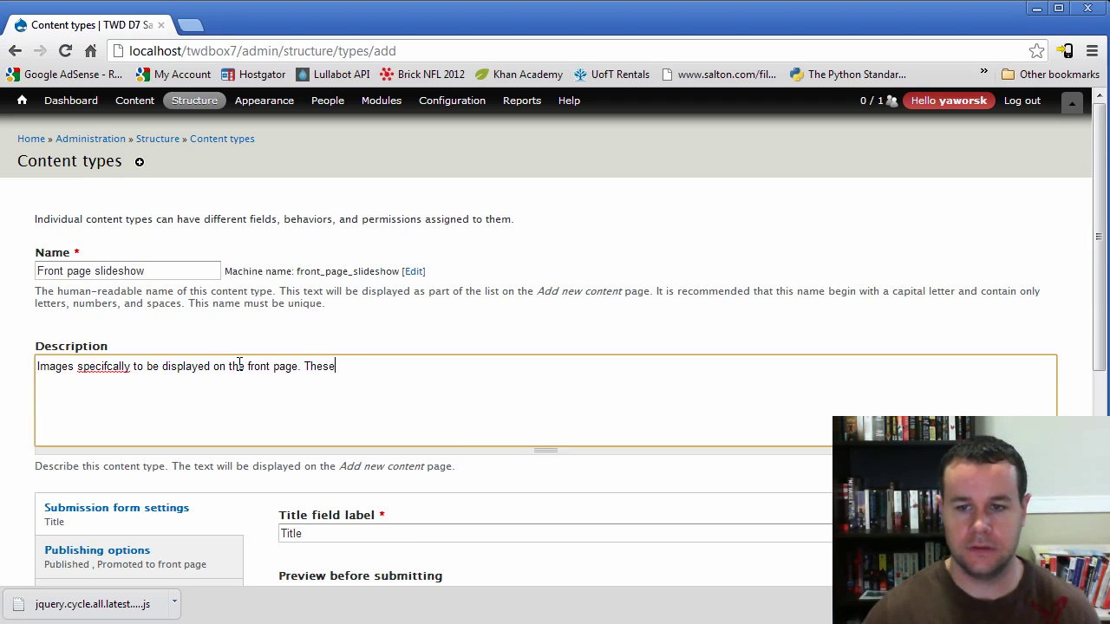
text( will not be published by default.)
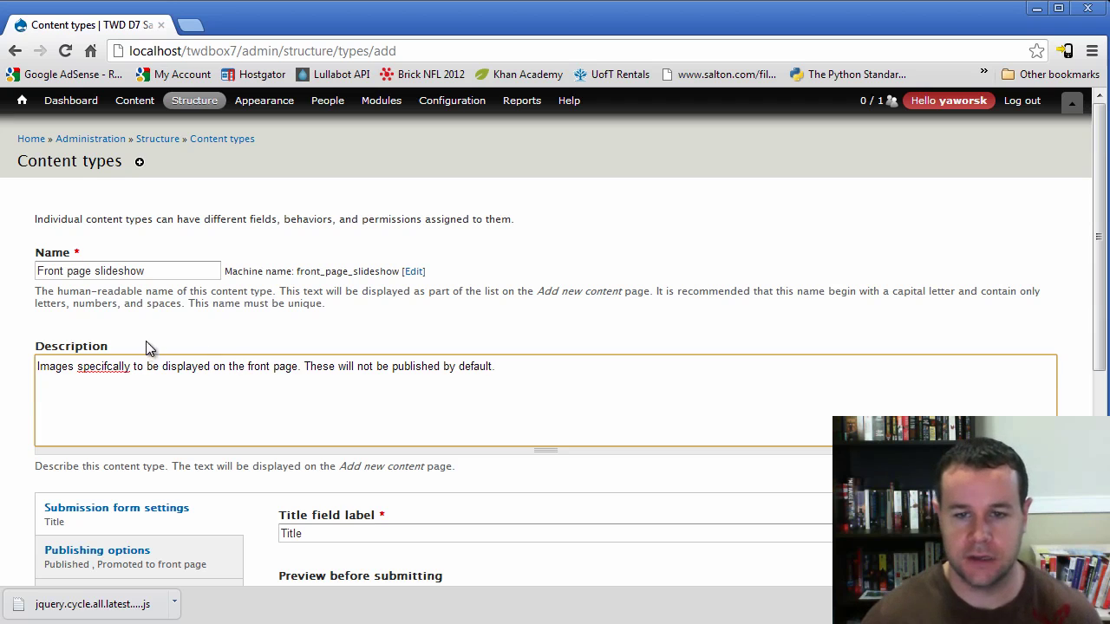
right_click(109, 368)
Step: Correct the typo to 'specifically' and change the title field label to 'Image Name'
click(139, 380)
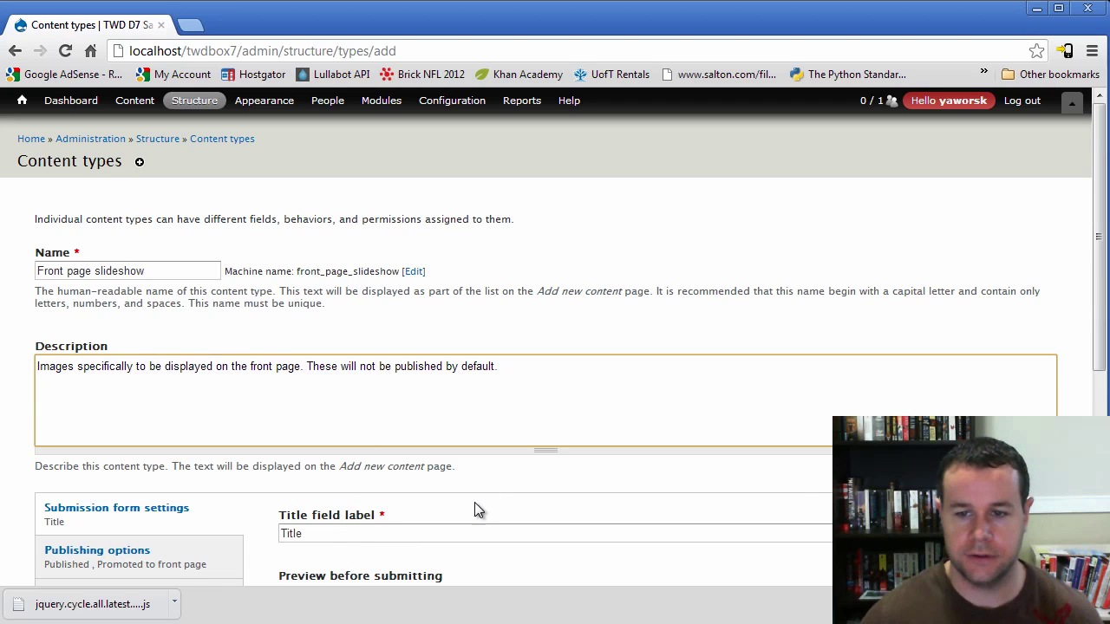
scroll(474, 508, down, 1)
double_click(410, 450)
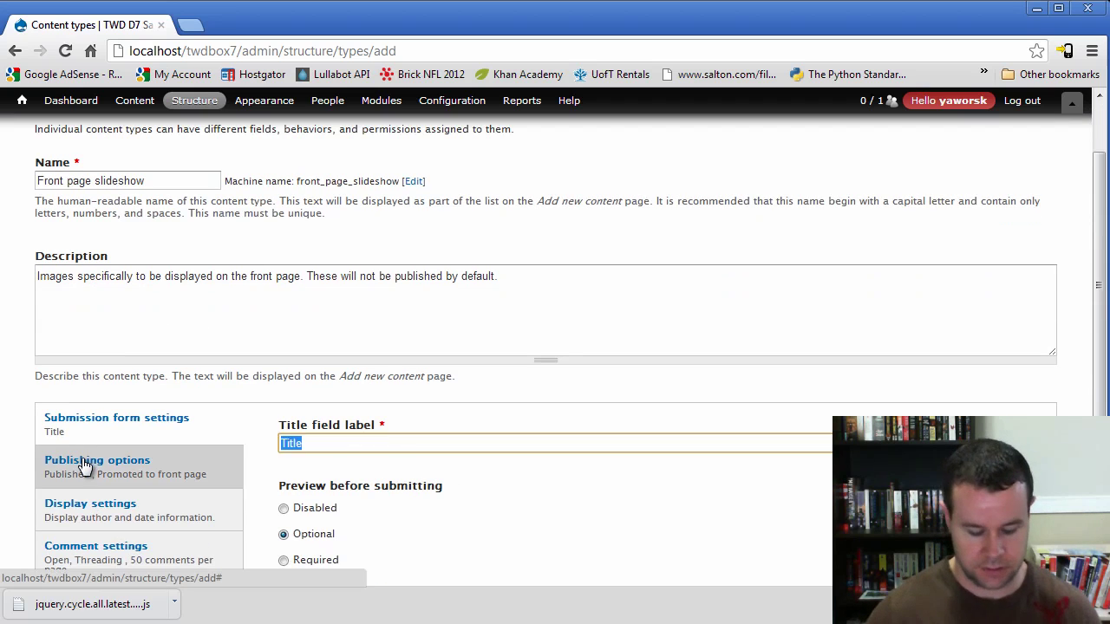
text(Image Descrip)
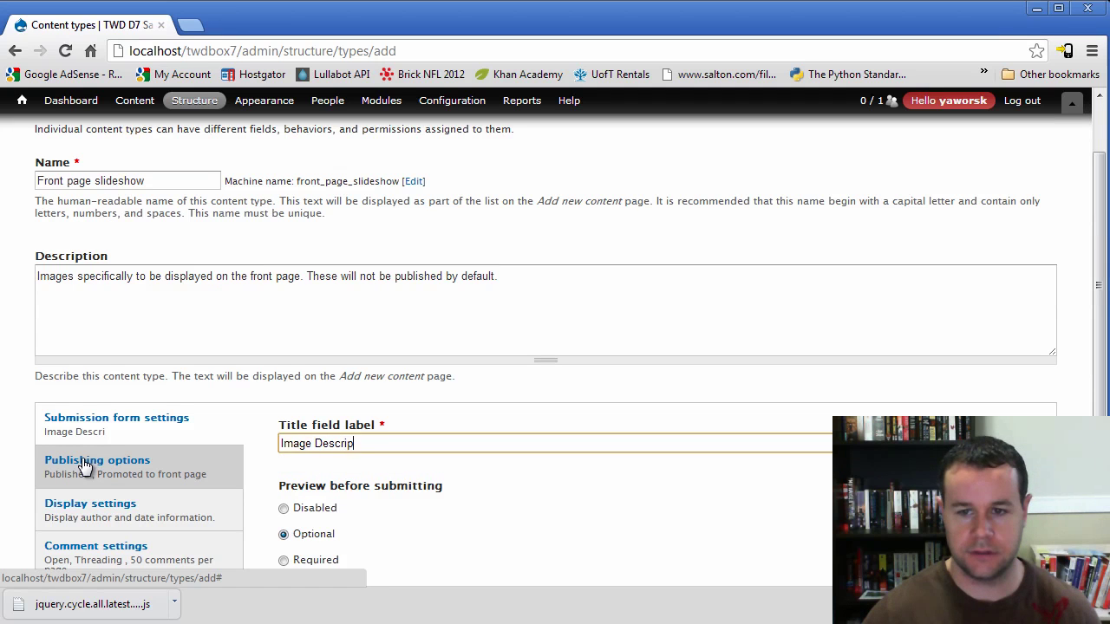
text(tion)
scroll(373, 451, down, 1)
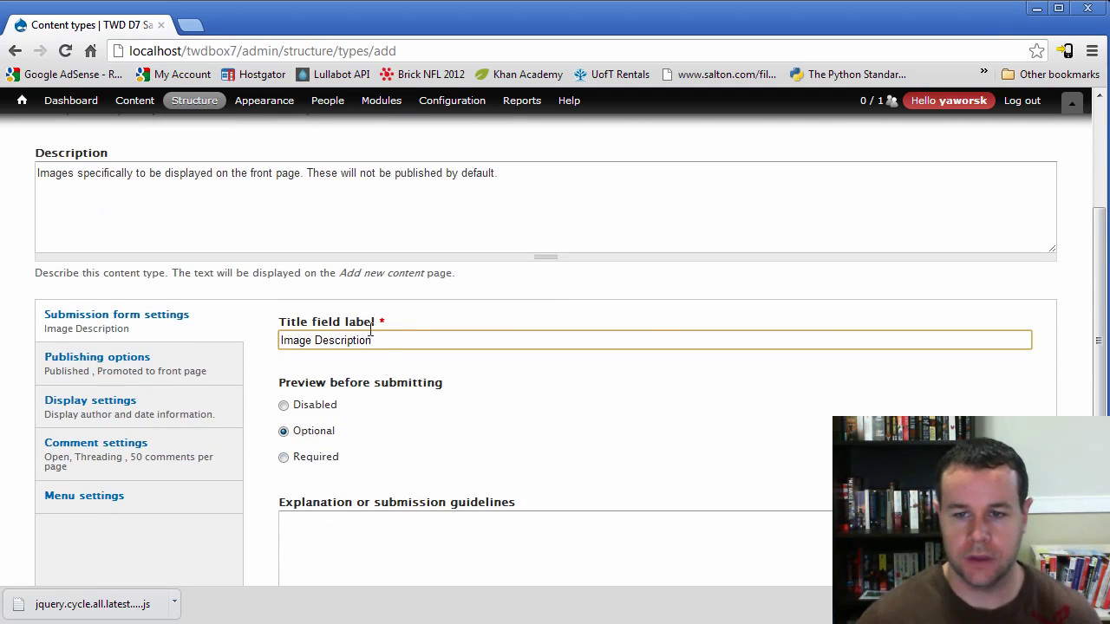
double_click(354, 341)
text(Name)
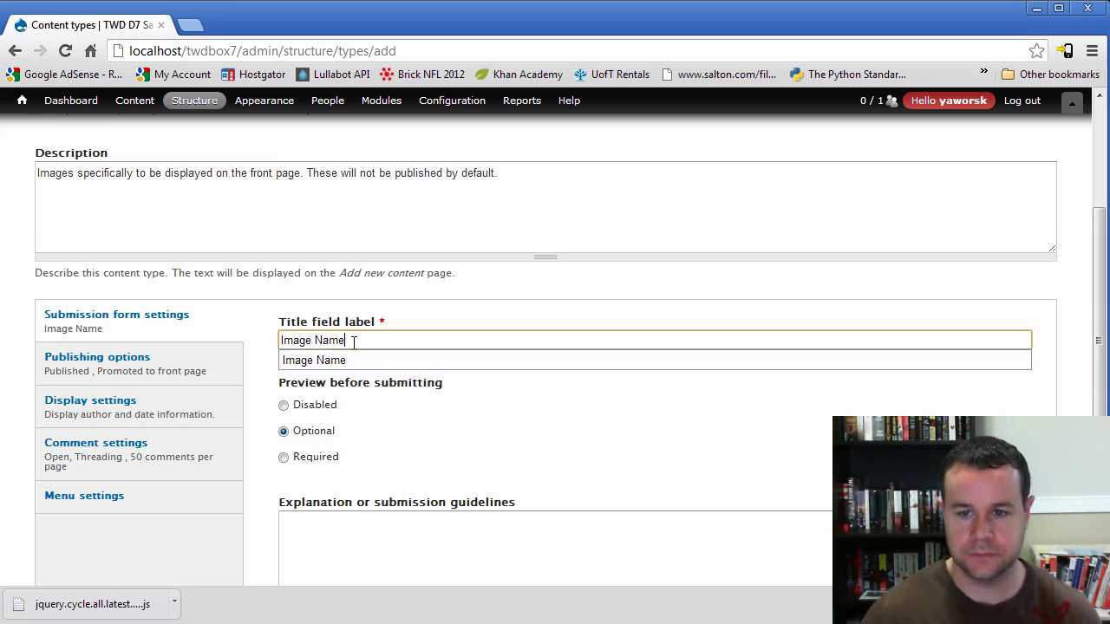
click(386, 449)
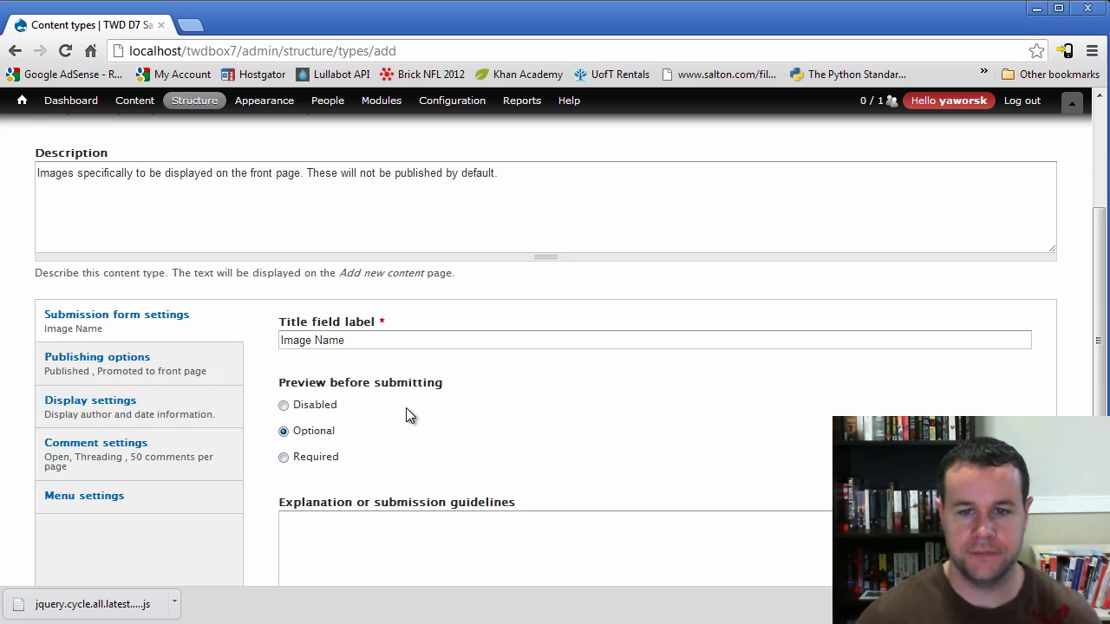
Step: Default new items to unpublished and not promoted, and hide author and date information
click(185, 381)
click(311, 345)
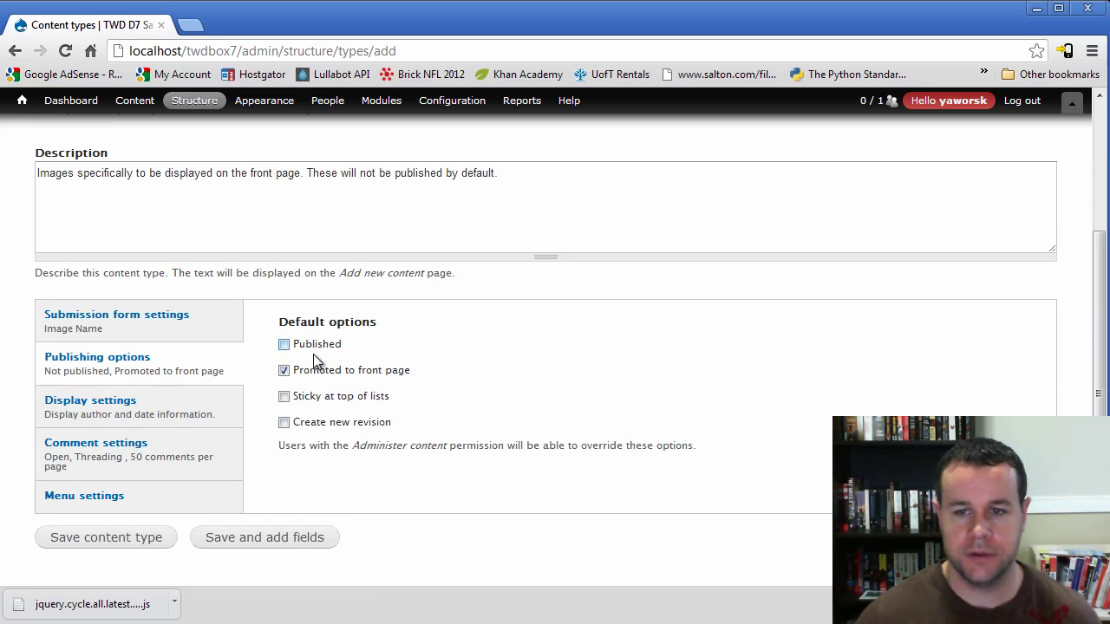
click(324, 373)
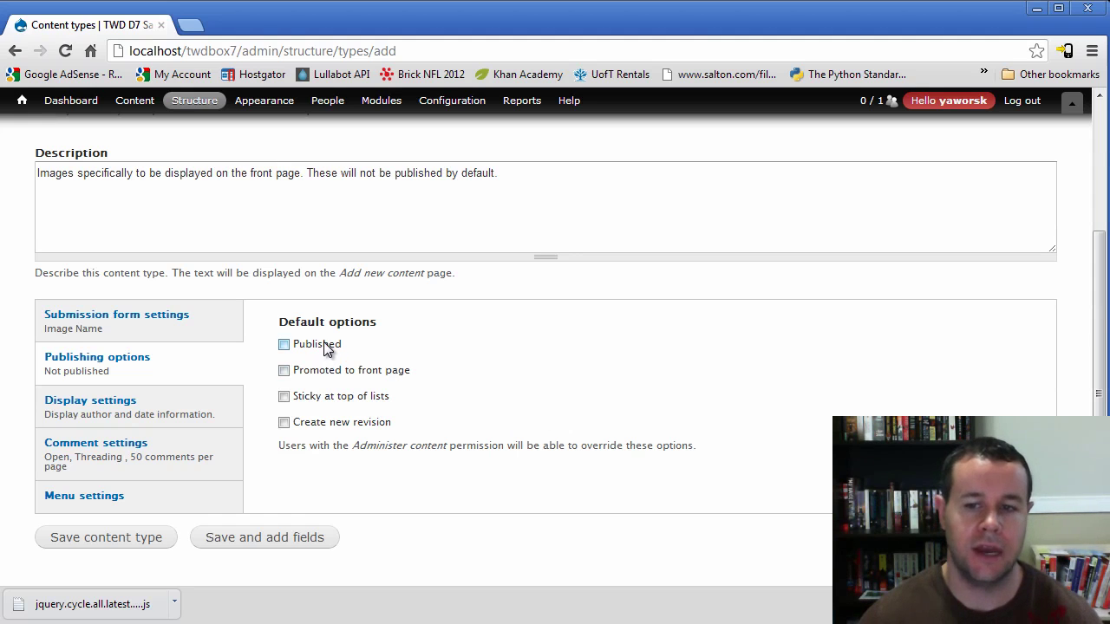
click(173, 418)
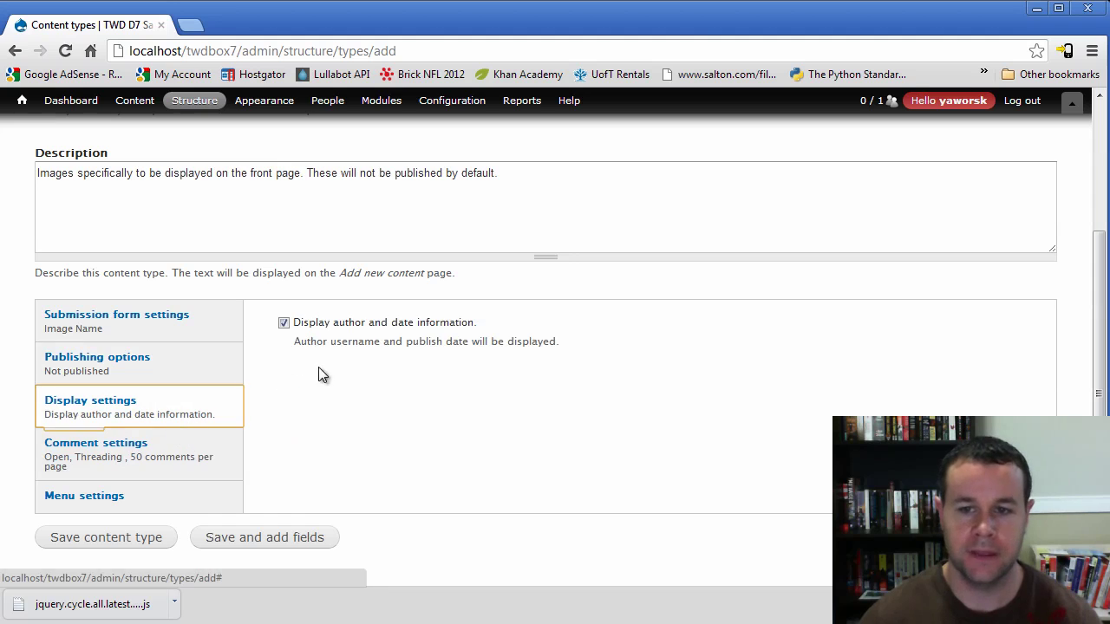
click(304, 324)
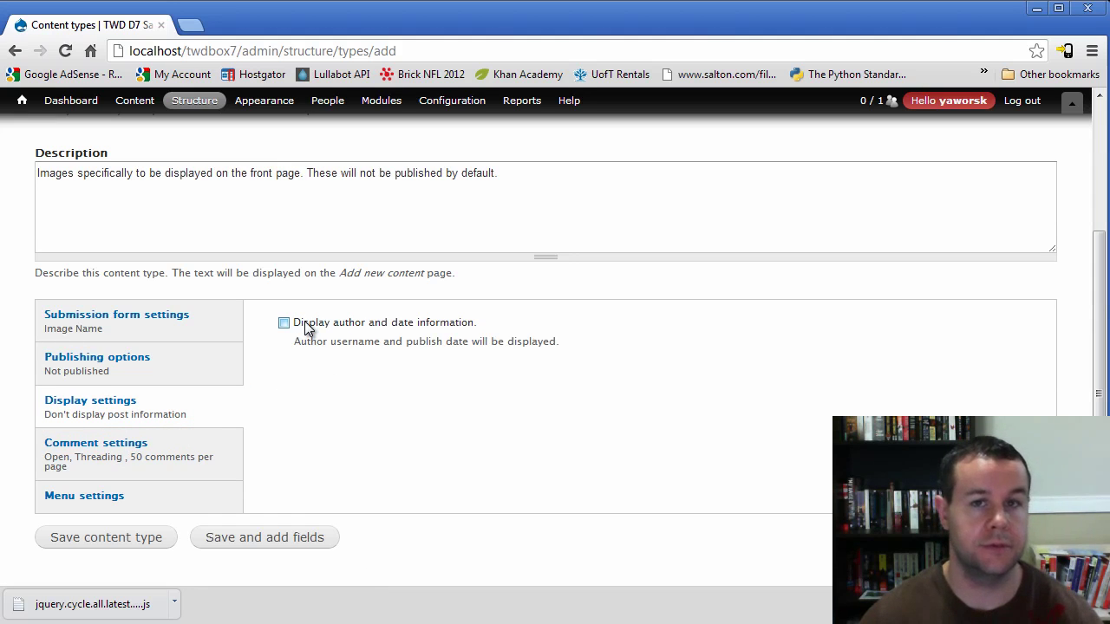
Step: Set the default comment setting to Hidden
click(208, 457)
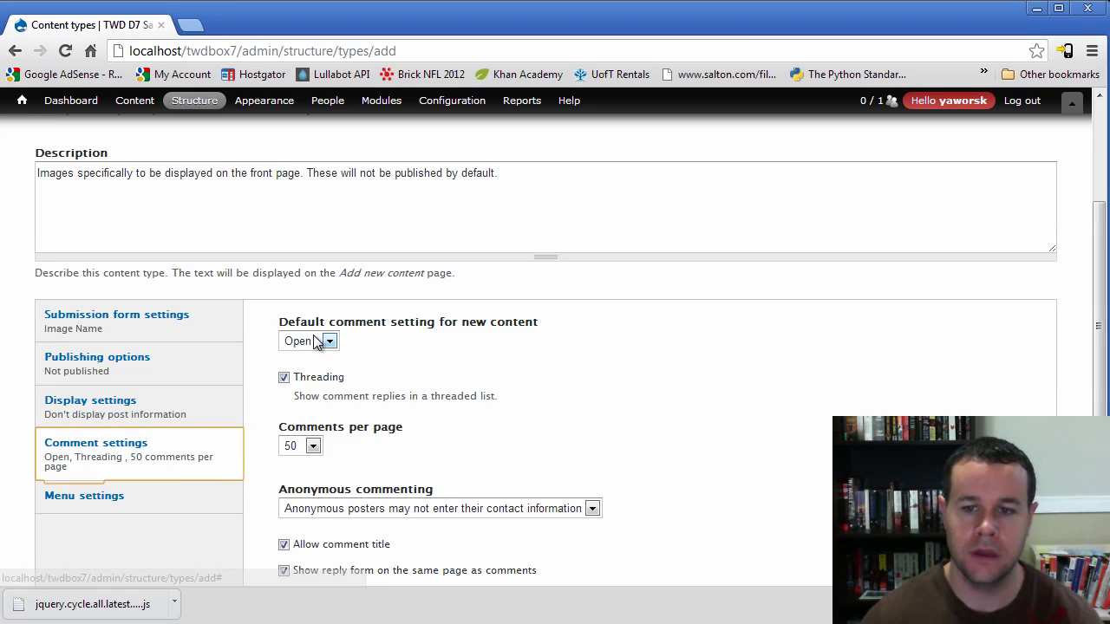
click(319, 342)
click(297, 386)
click(177, 491)
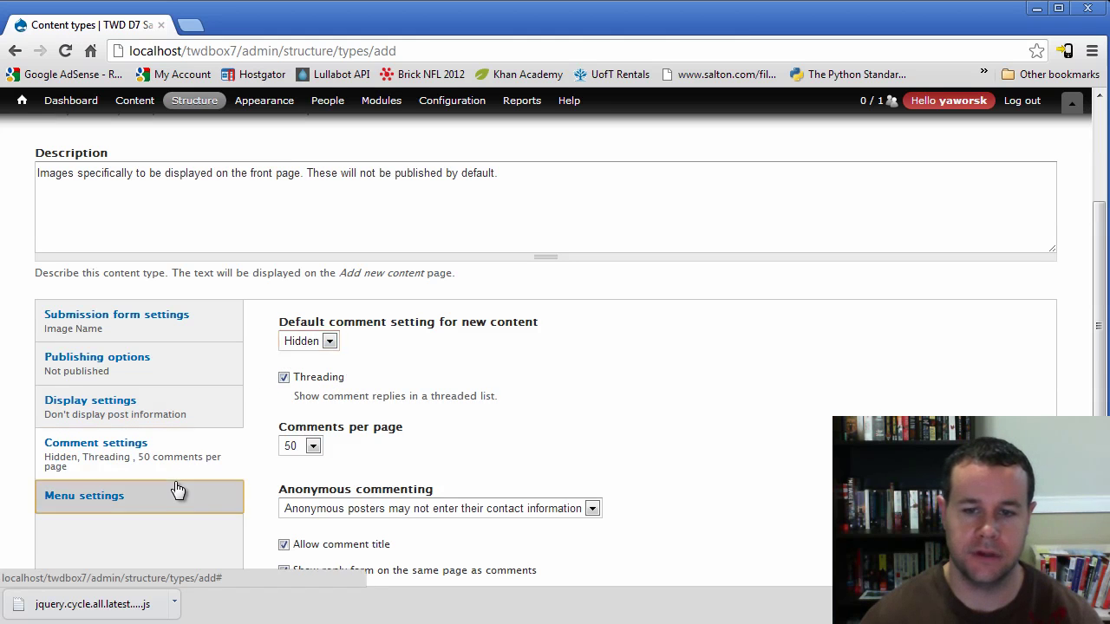
scroll(475, 434, down, 2)
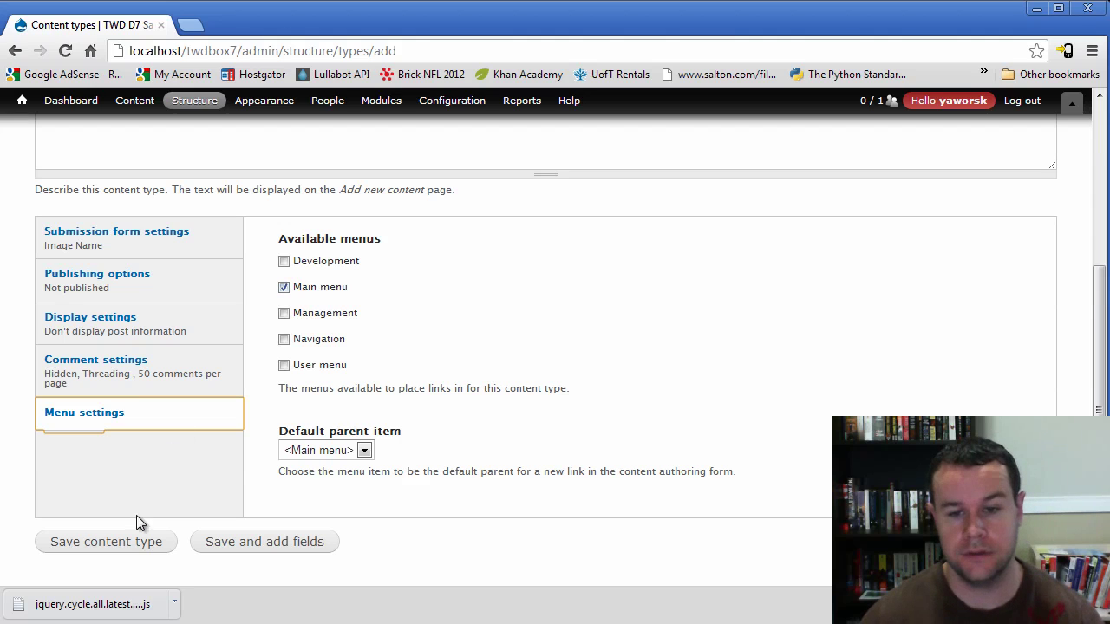
Step: Save the Front page slideshow type and delete its Body field
click(243, 548)
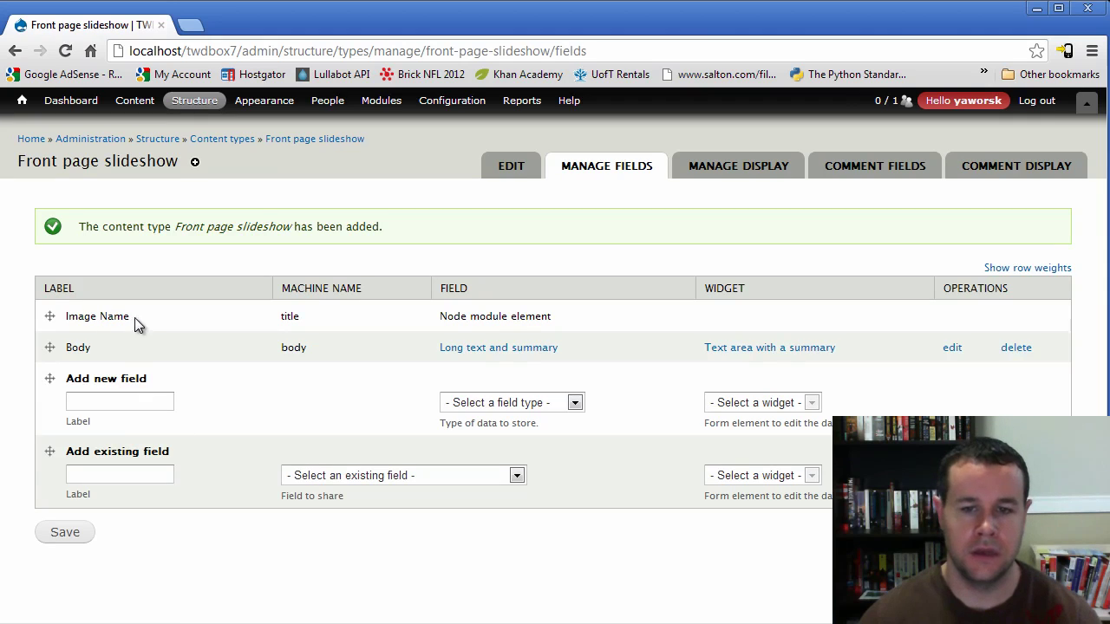
click(1016, 351)
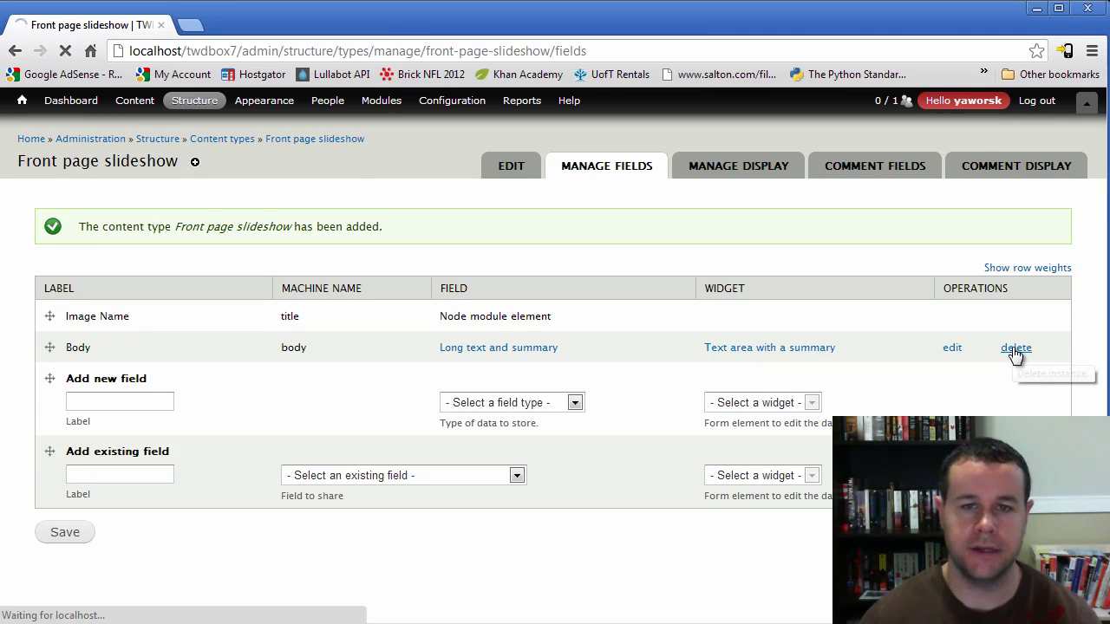
click(73, 243)
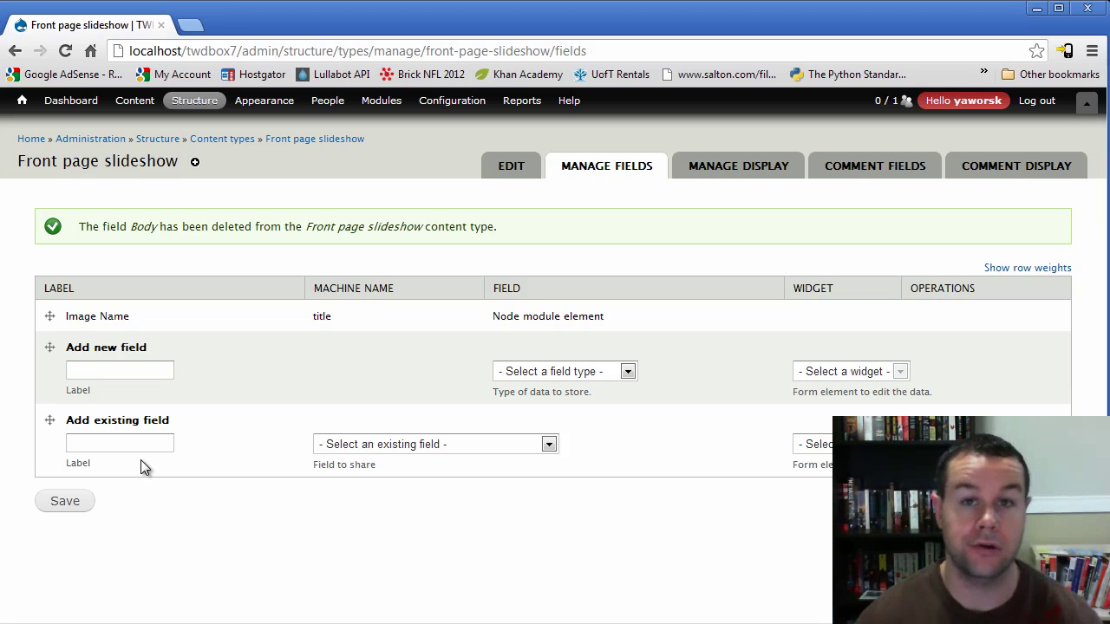
Step: Add a new Image field labelled 'Slideshow Image' and save its field settings
click(159, 371)
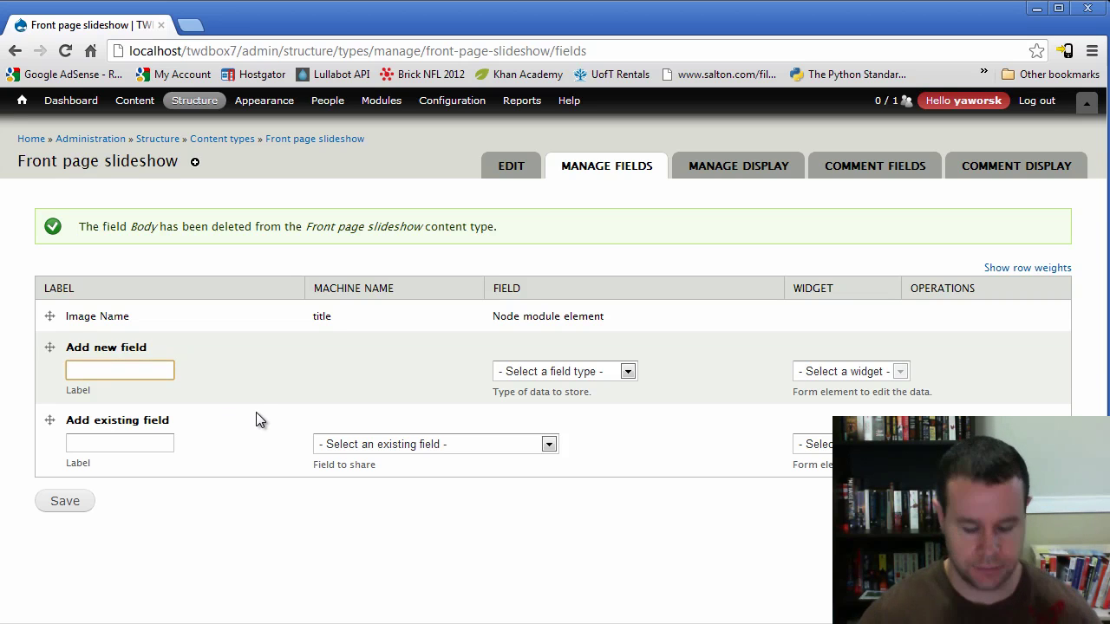
text(Image)
key(BackSpace)
key(BackSpace)
key(BackSpace)
key(BackSpace)
key(BackSpace)
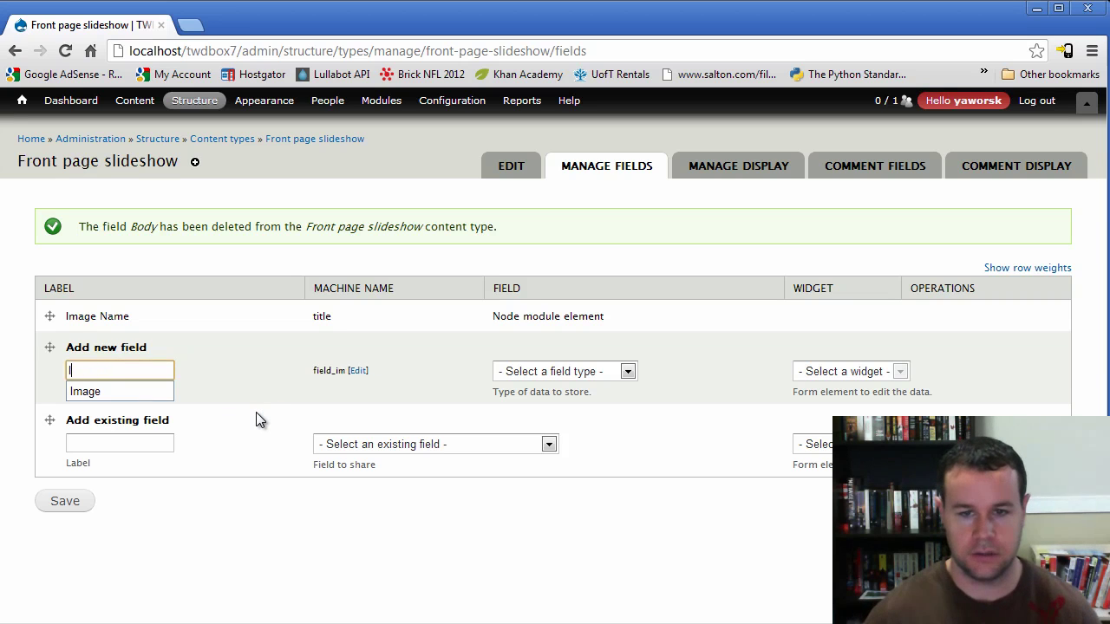
text(Slideshow Image)
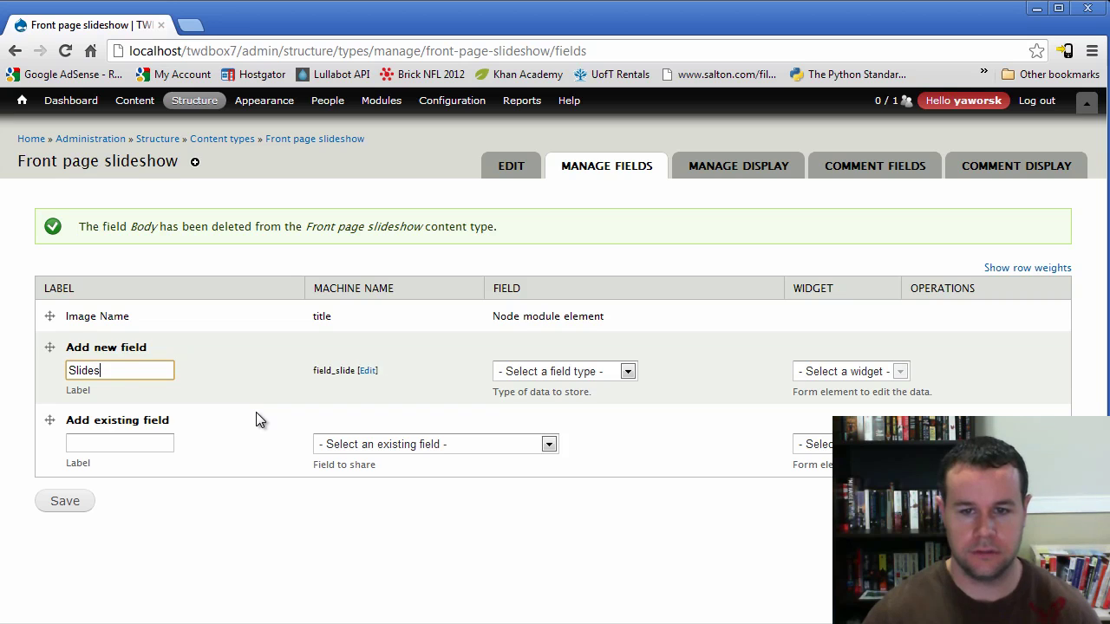
click(661, 371)
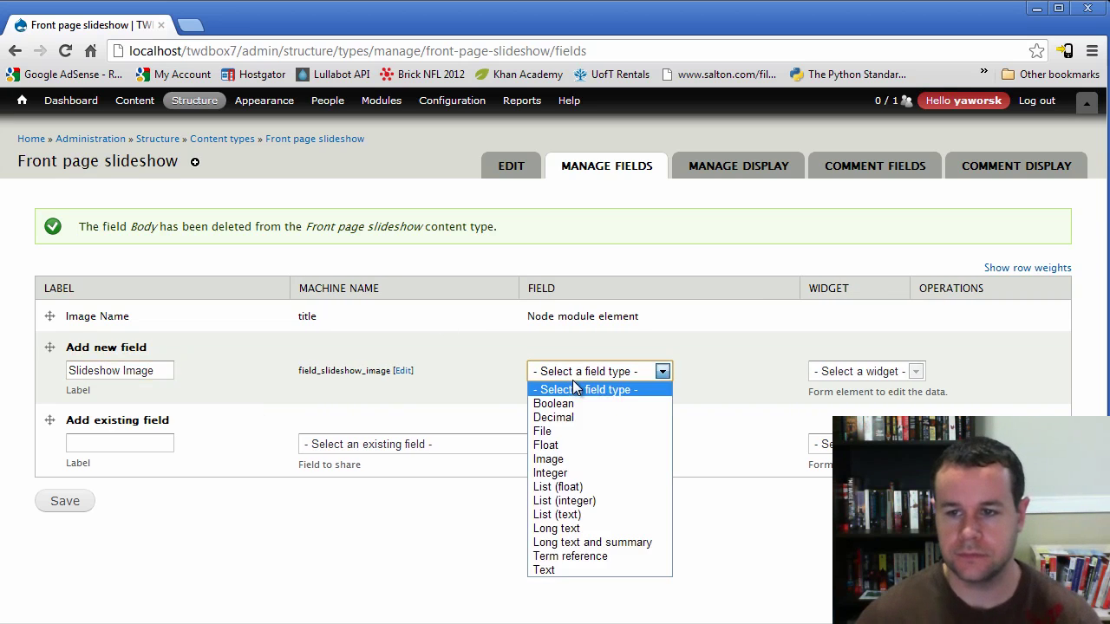
click(571, 461)
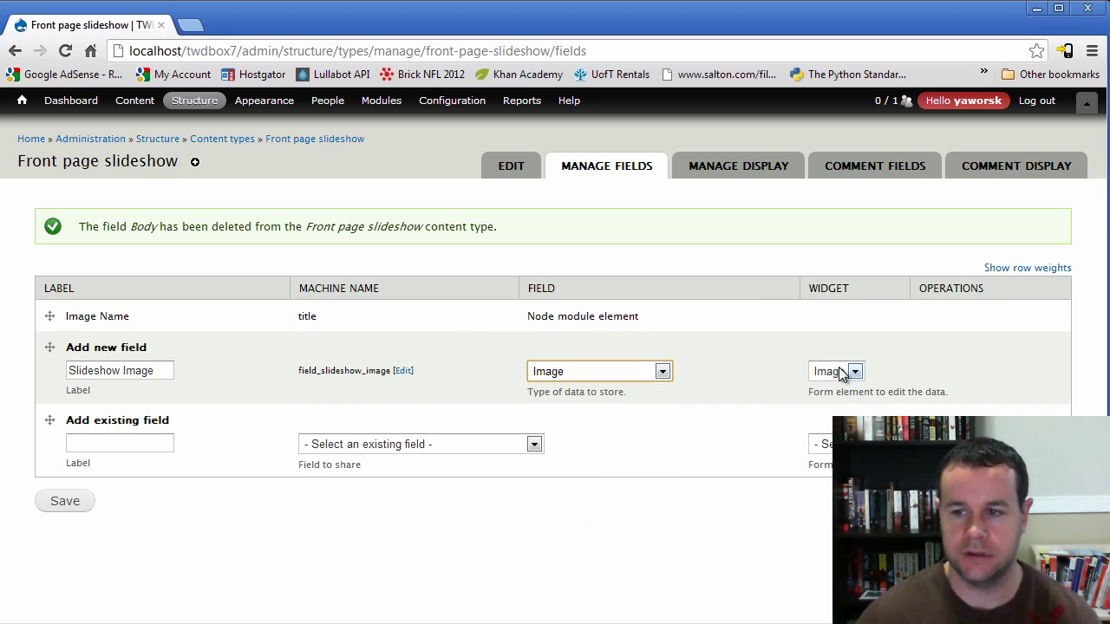
click(70, 503)
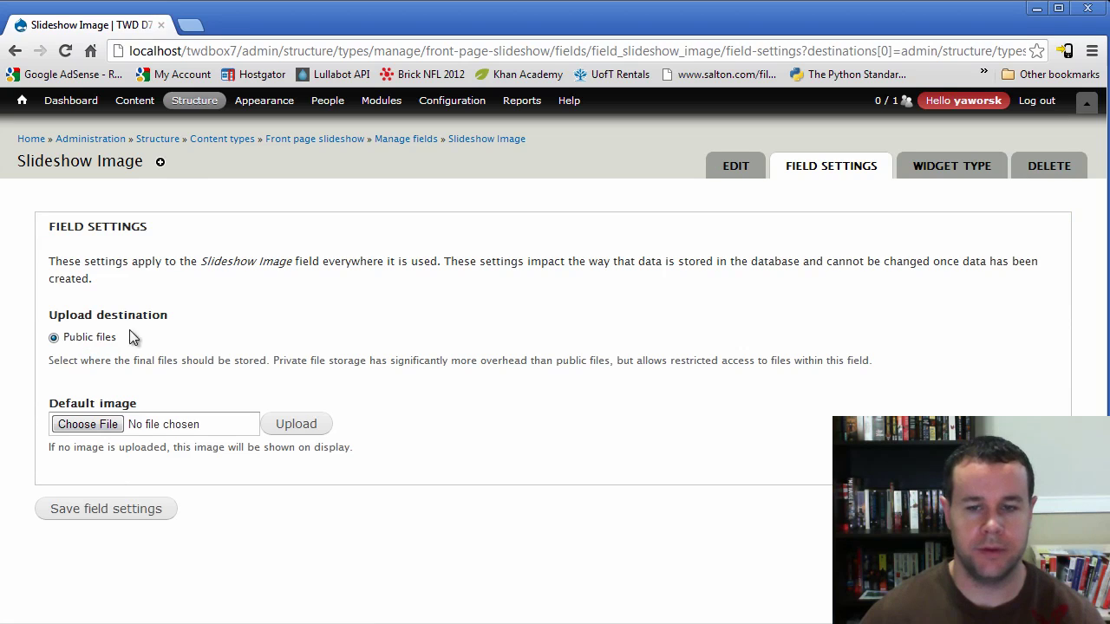
click(115, 510)
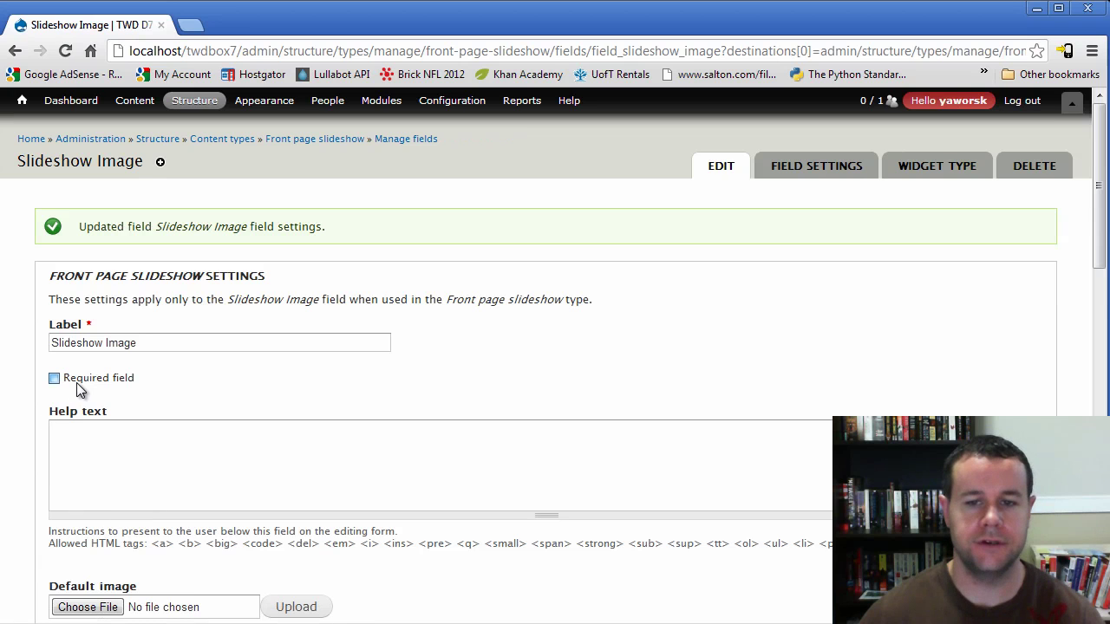
Step: Make it required, store uploads in the 'slideshow' folder, enable Alt and Title fields, and save
click(76, 383)
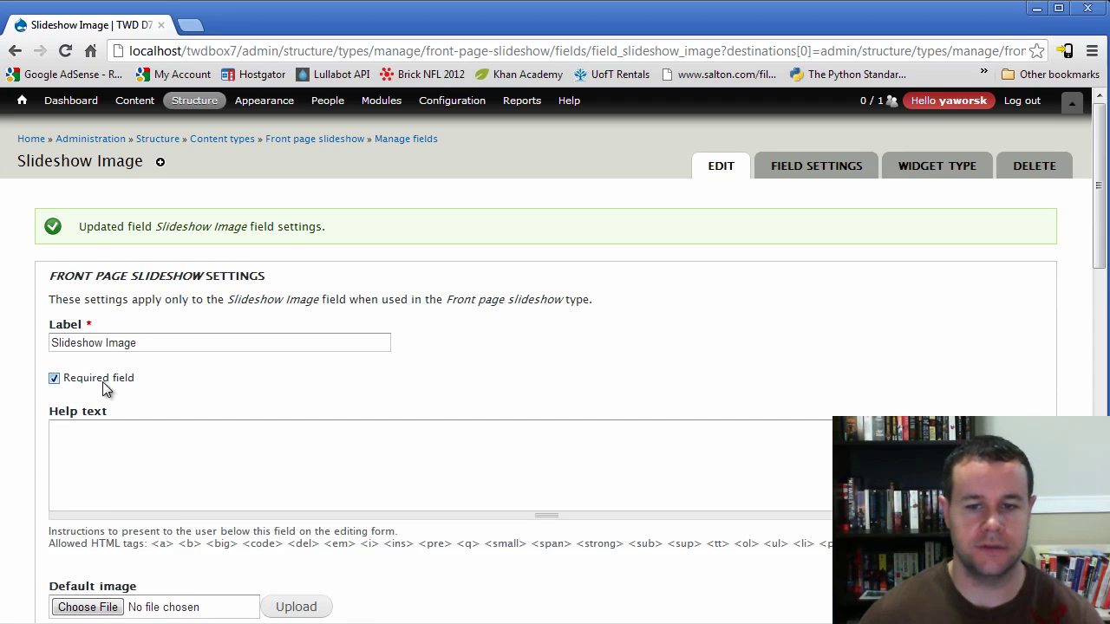
scroll(227, 397, down, 5)
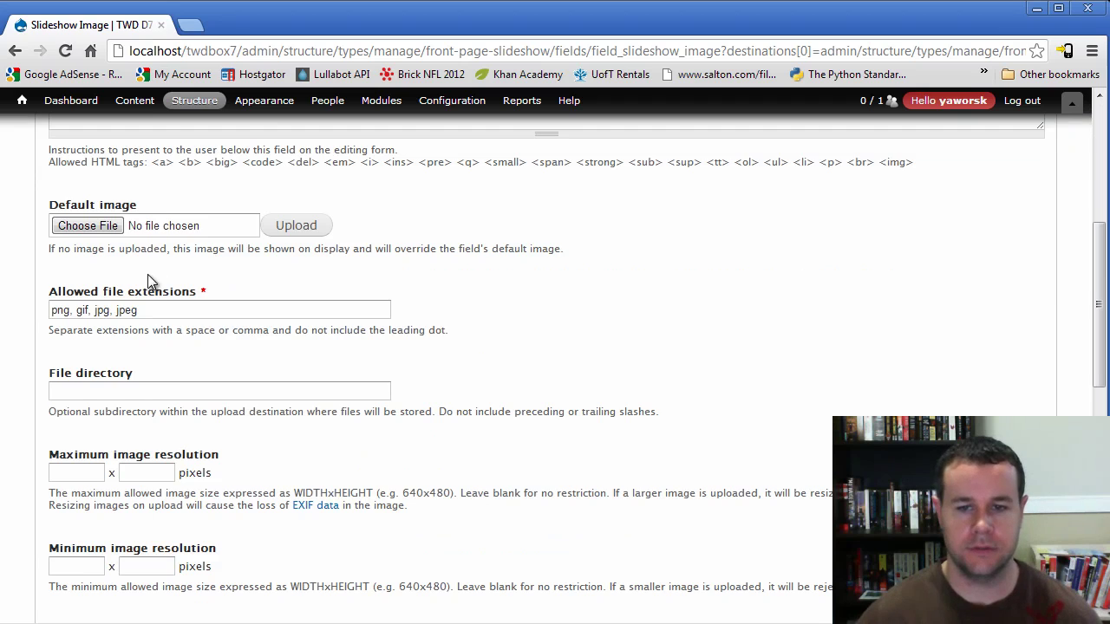
scroll(148, 274, down, 1)
click(98, 384)
text(slid)
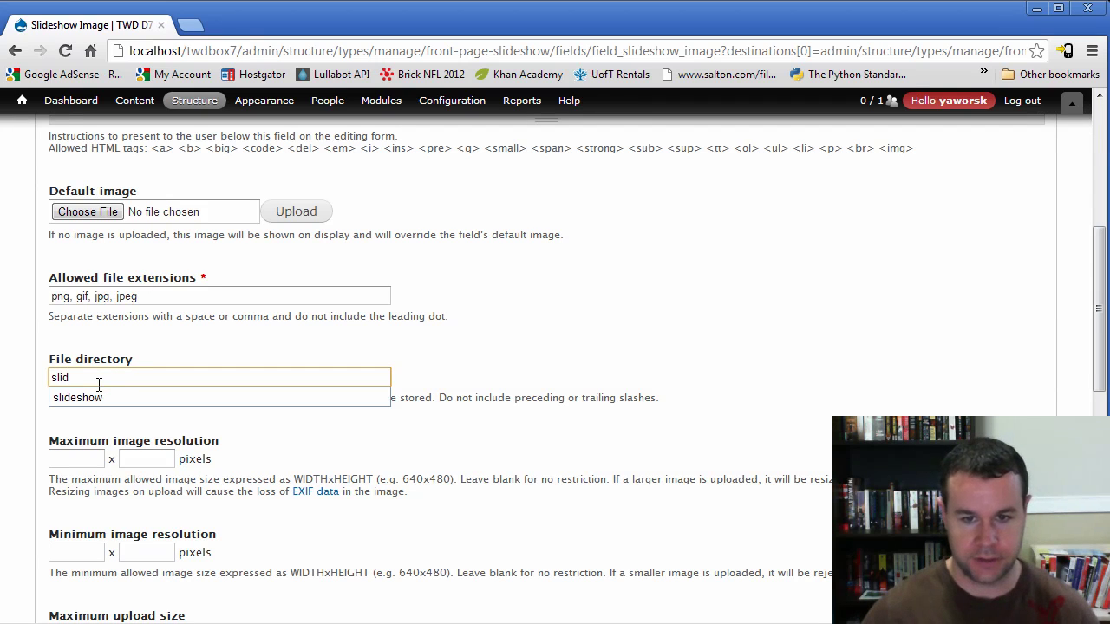
text(eshow)
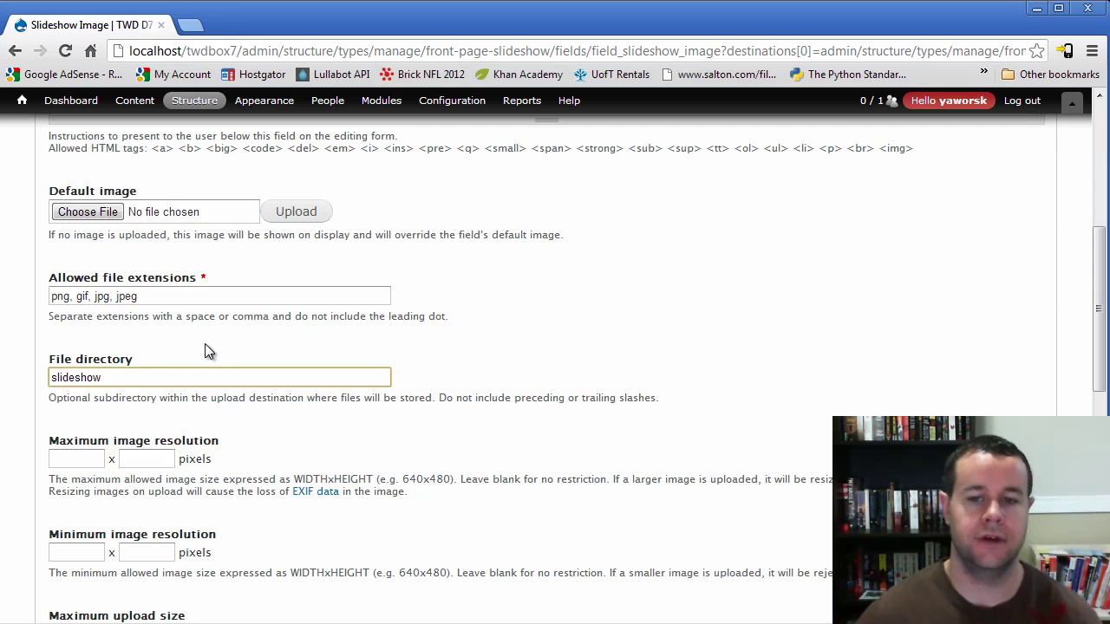
scroll(216, 365, down, 3)
scroll(231, 395, down, 1)
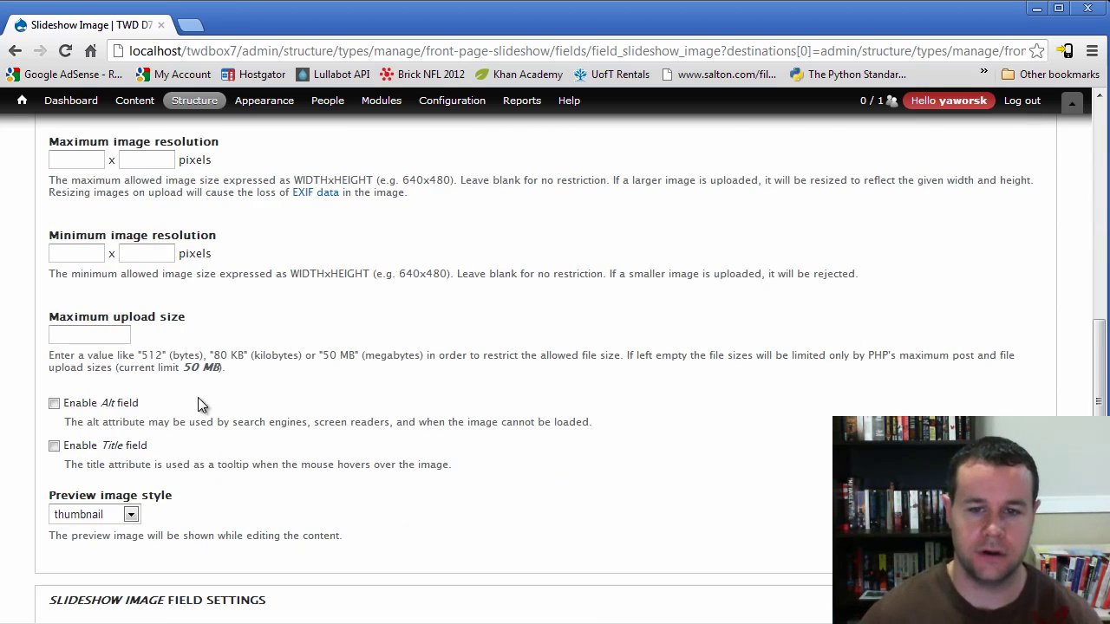
click(113, 406)
click(130, 447)
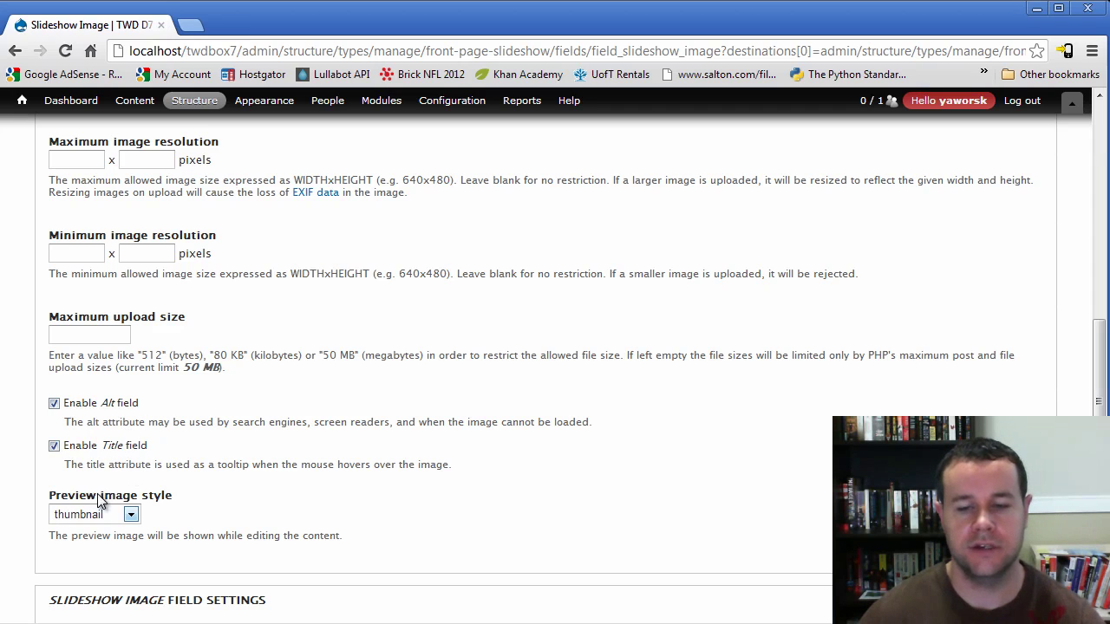
scroll(235, 448, down, 2)
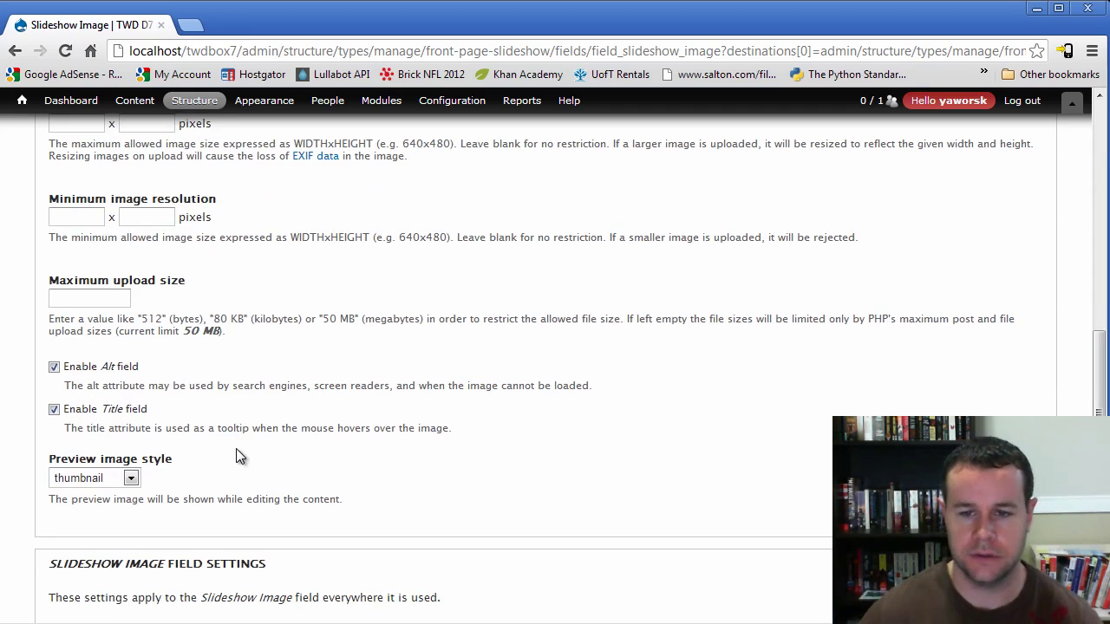
scroll(234, 442, down, 5)
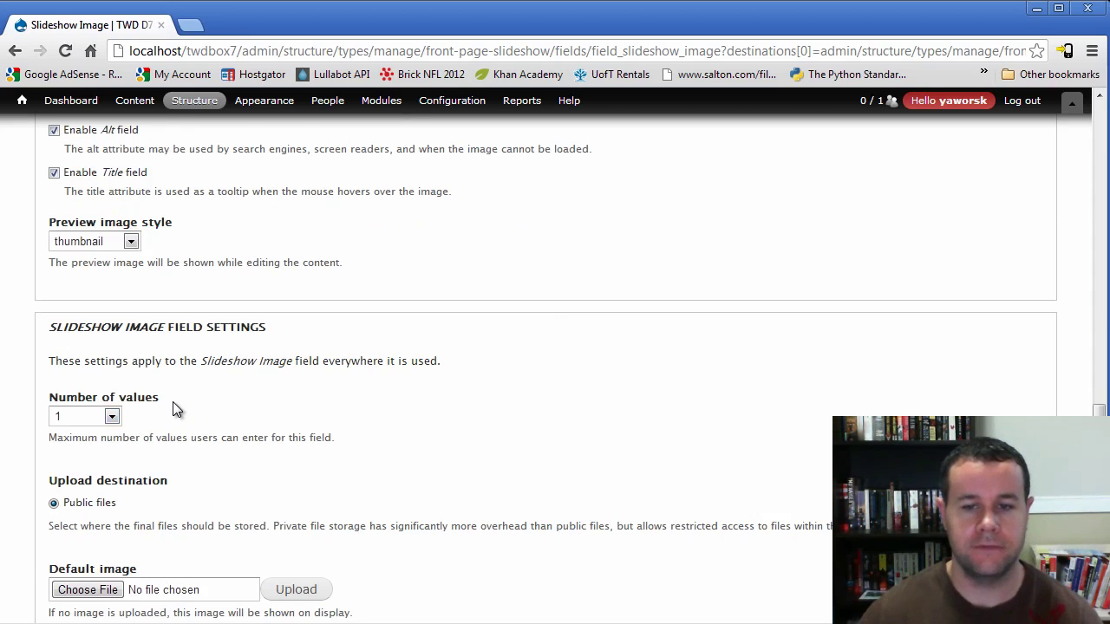
scroll(173, 401, down, 2)
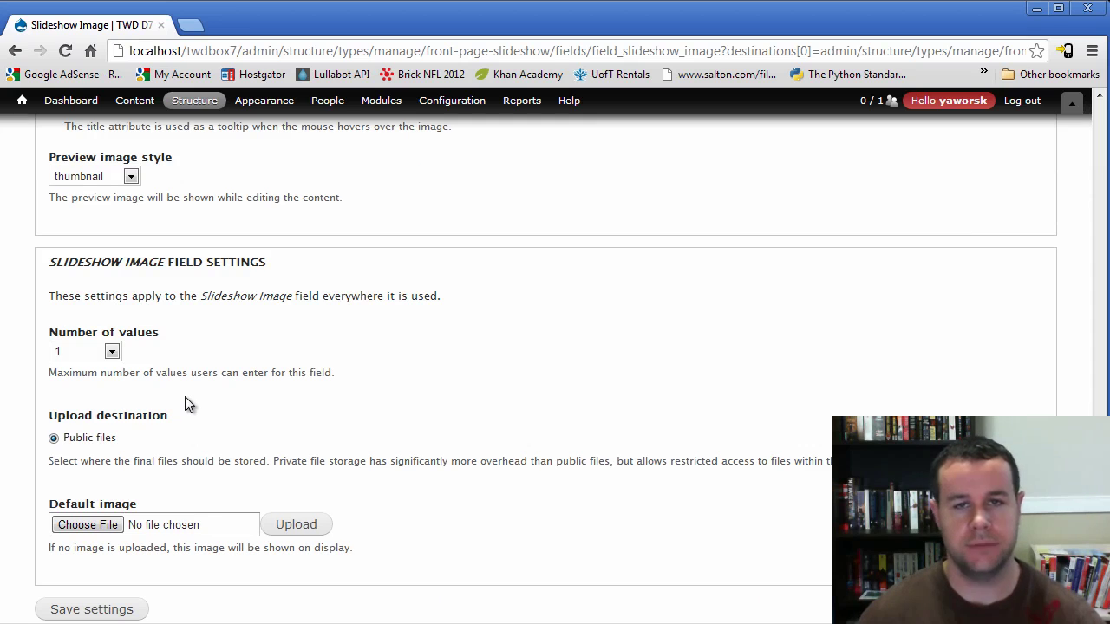
scroll(390, 451, down, 1)
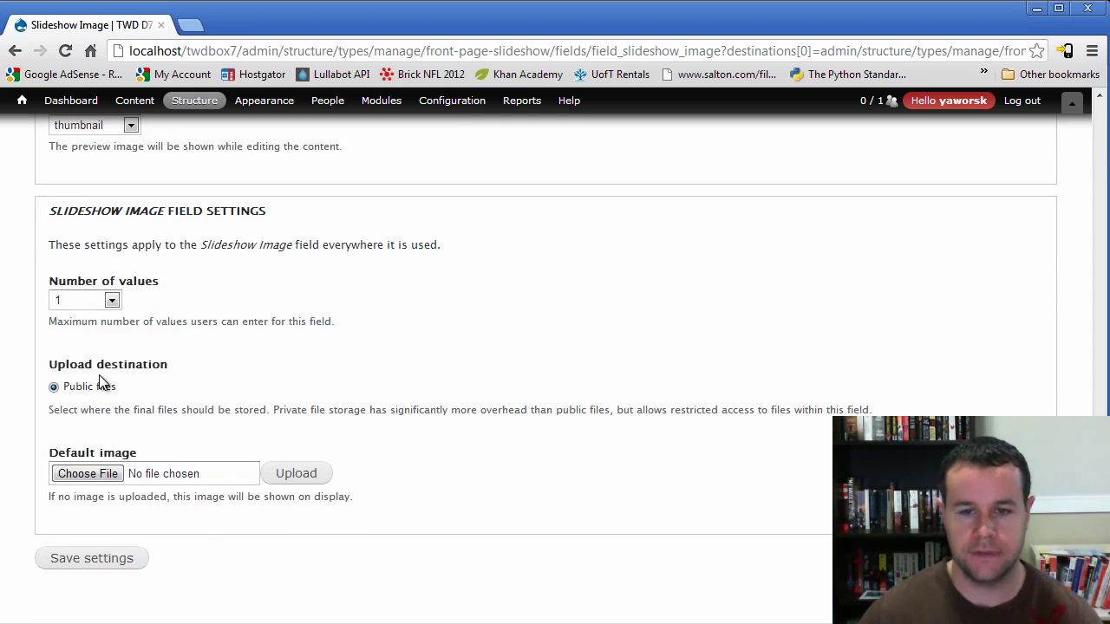
click(126, 567)
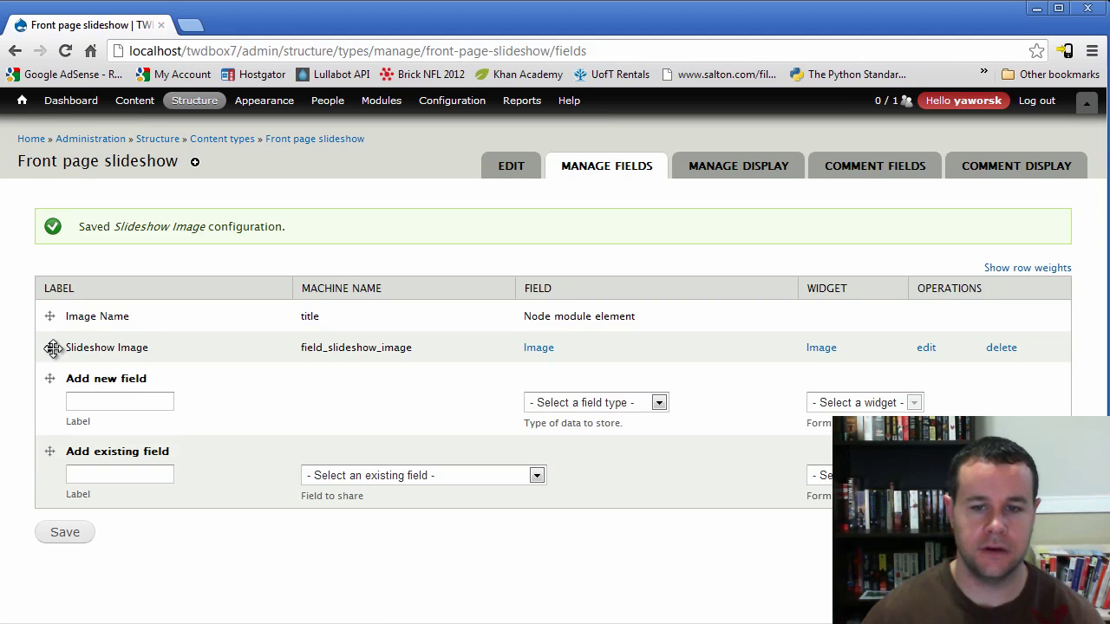
Step: Move Slideshow Image above Image Name in the field list and save the order
drag(51, 346, 52, 310)
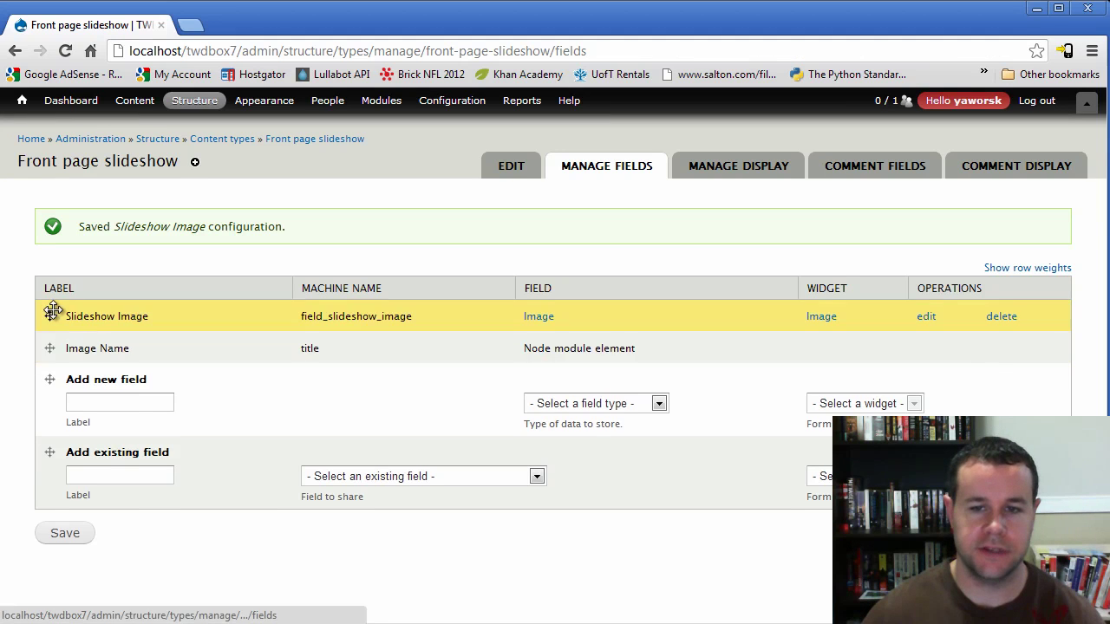
click(64, 580)
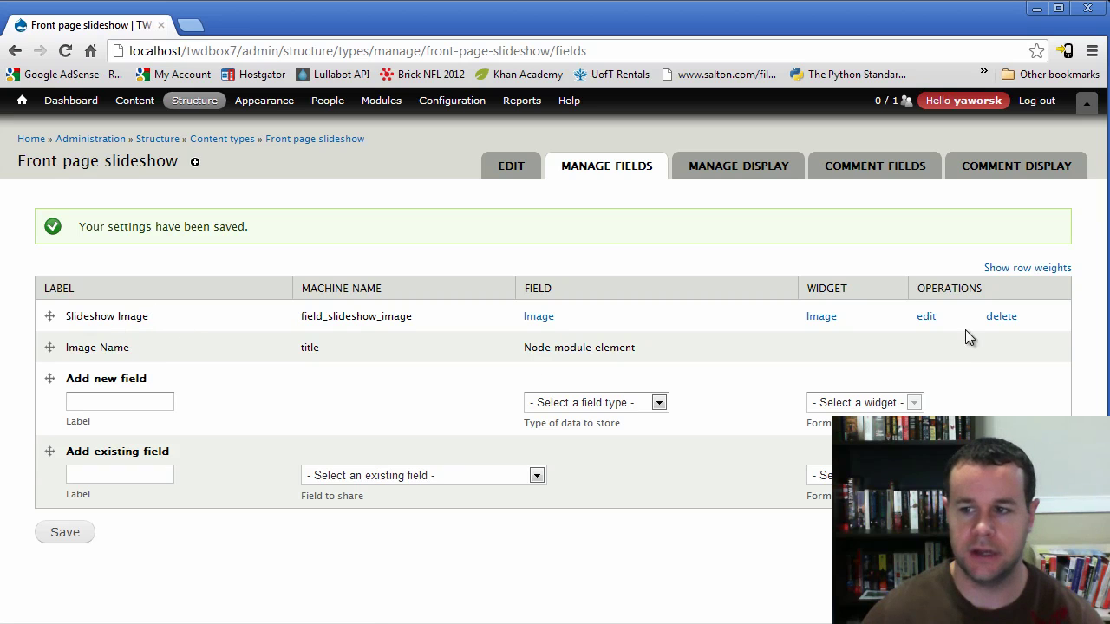
click(926, 317)
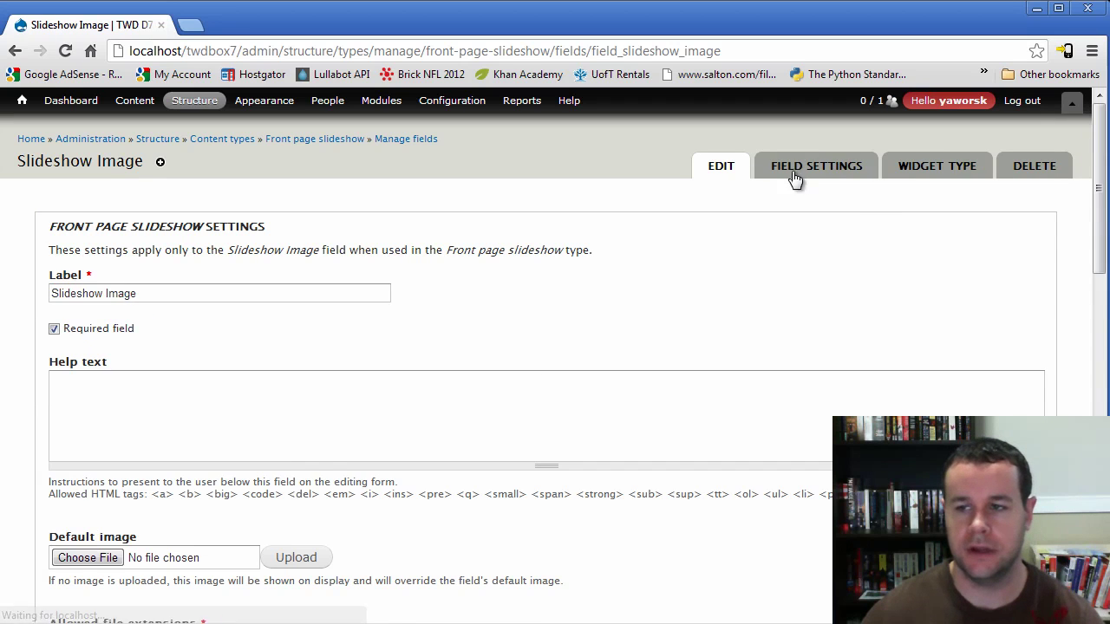
key(alt+Left)
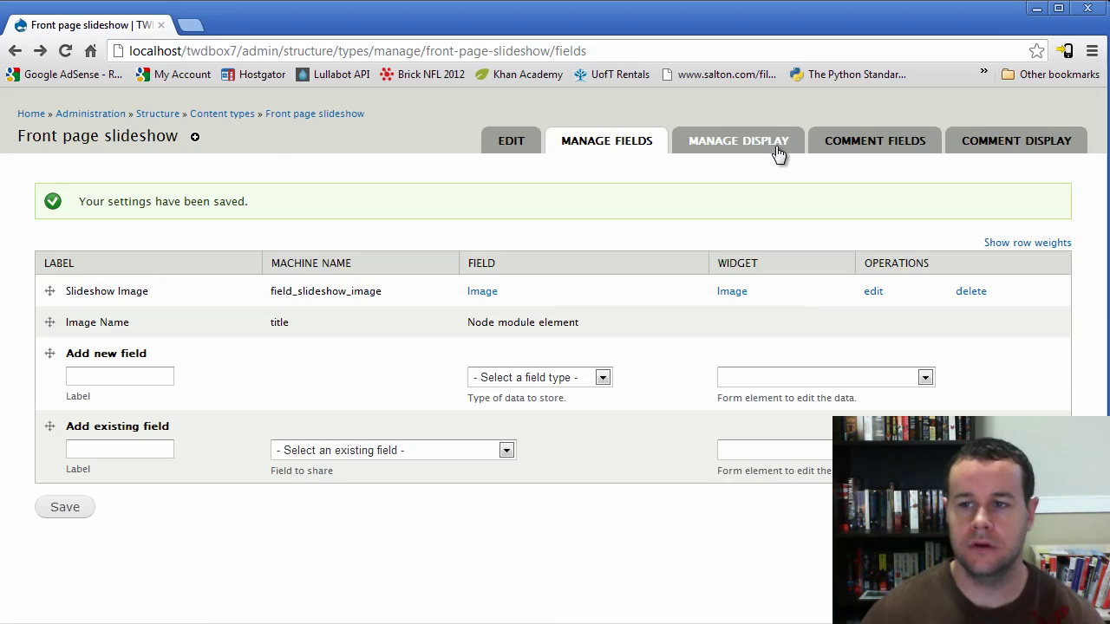
click(771, 148)
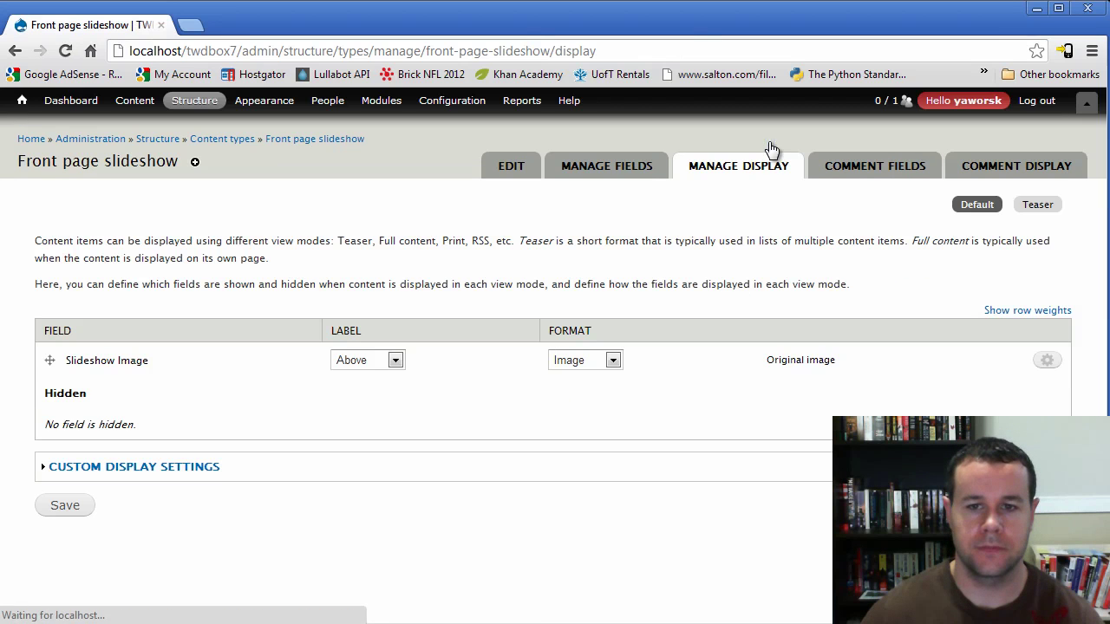
Step: Hide the Slideshow Image label and show it in the large style, linked to nothing
click(390, 363)
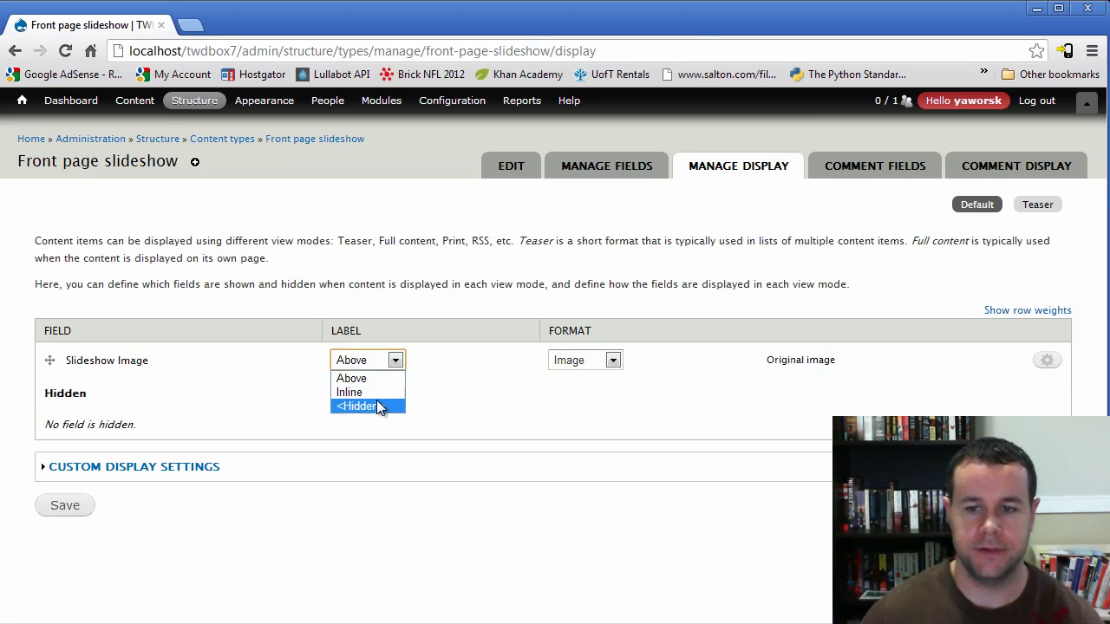
click(378, 406)
click(586, 360)
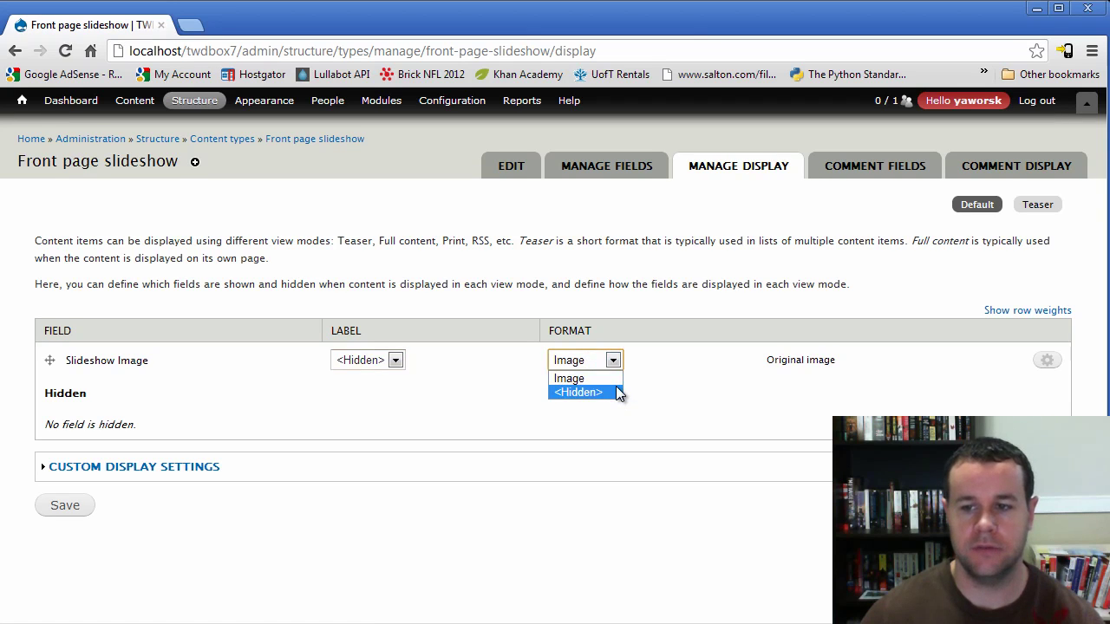
click(660, 360)
click(1044, 361)
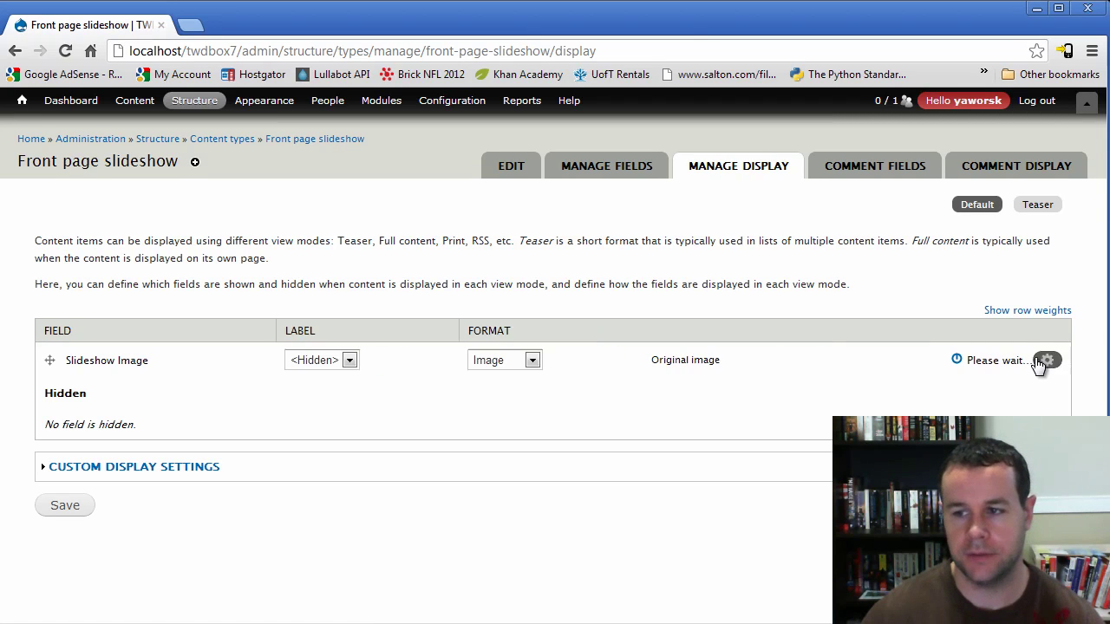
click(680, 403)
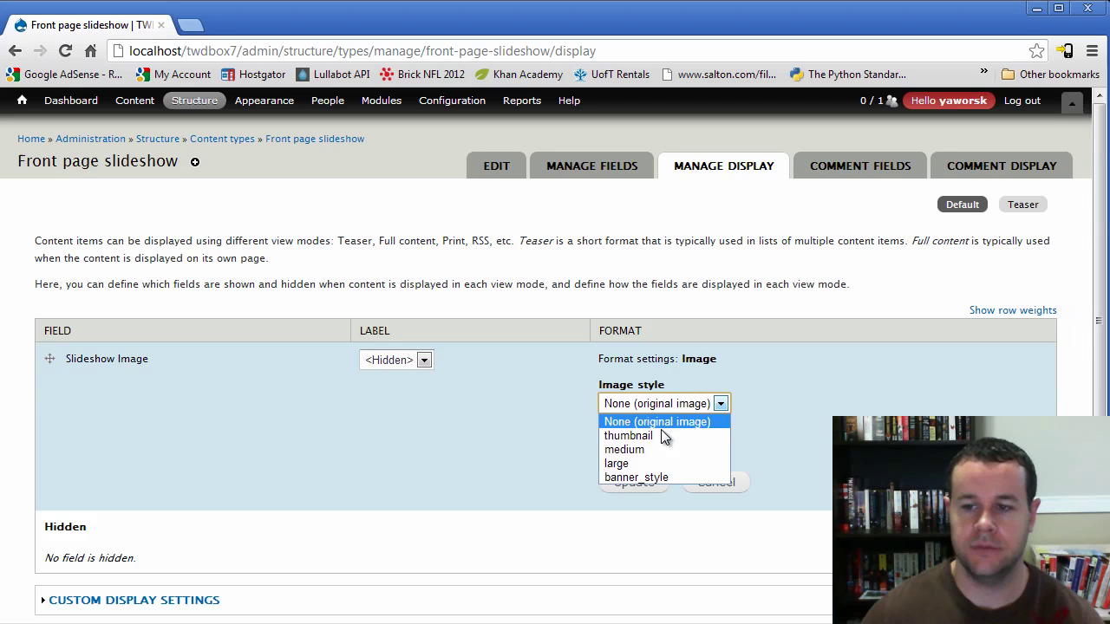
click(641, 464)
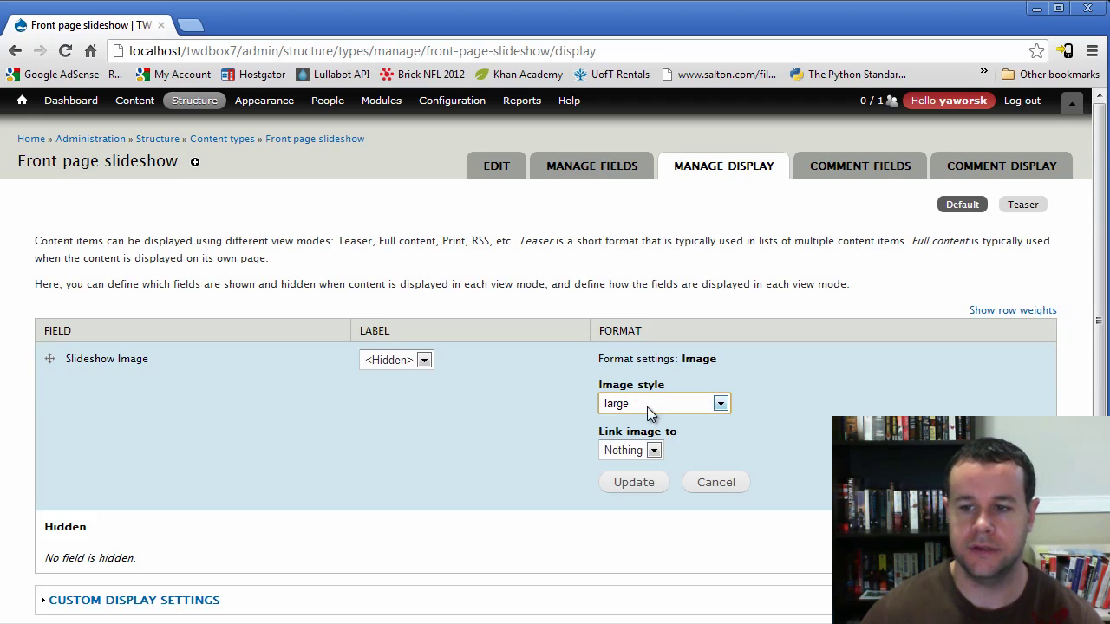
click(652, 450)
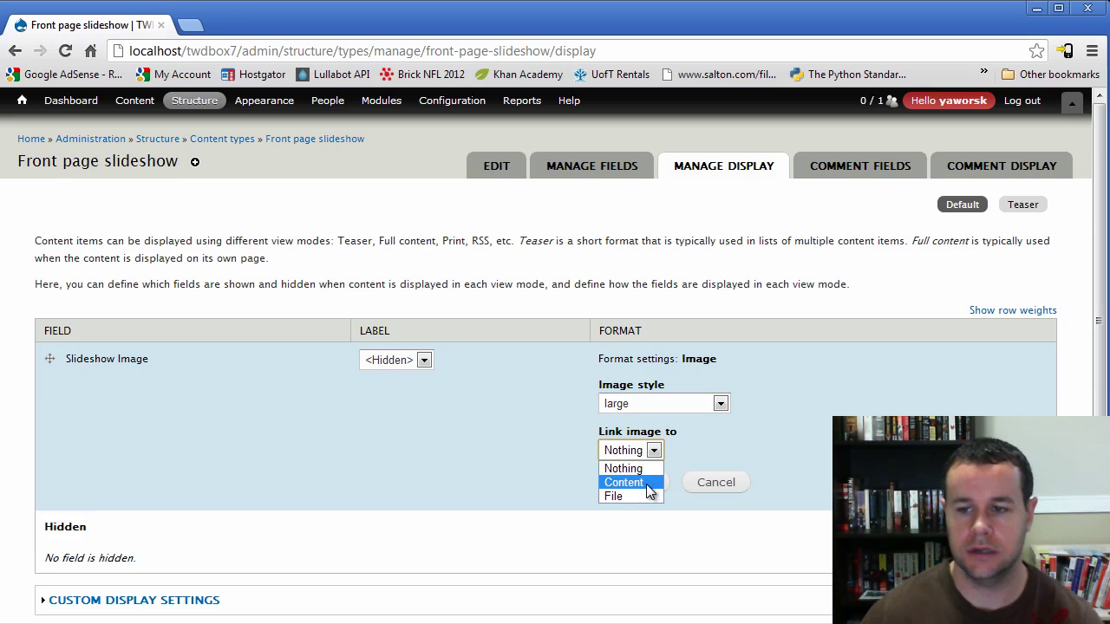
key(Escape)
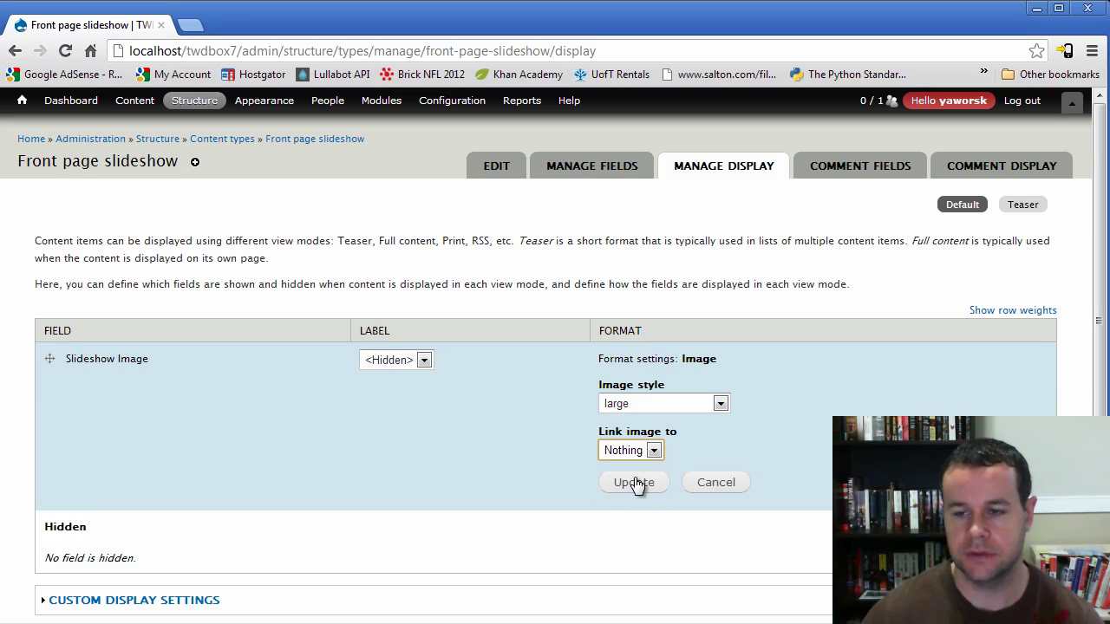
click(630, 489)
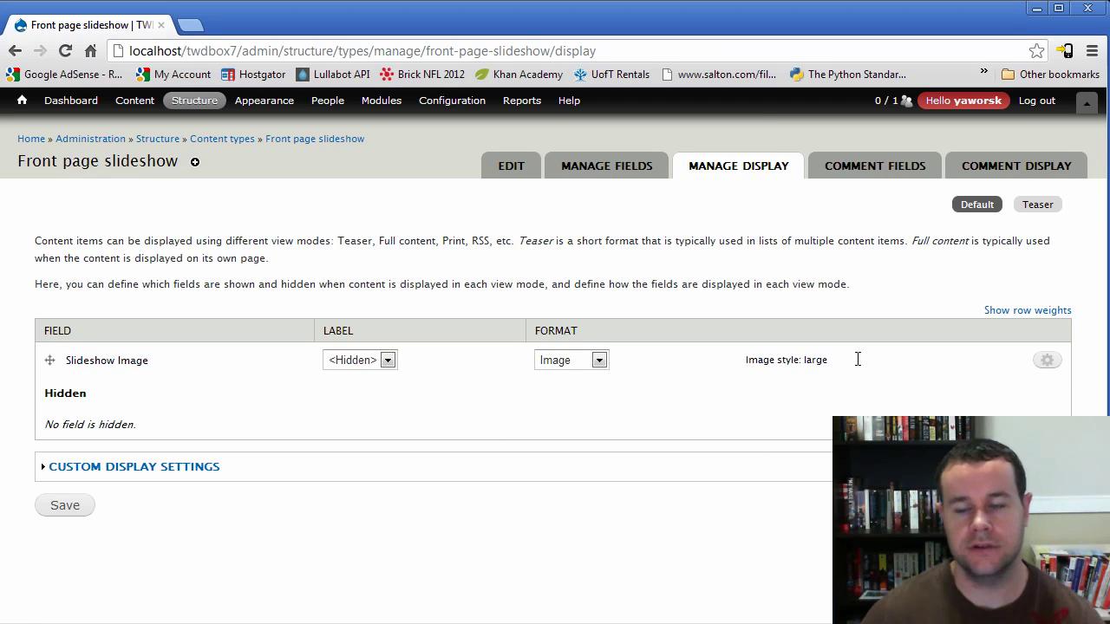
click(65, 506)
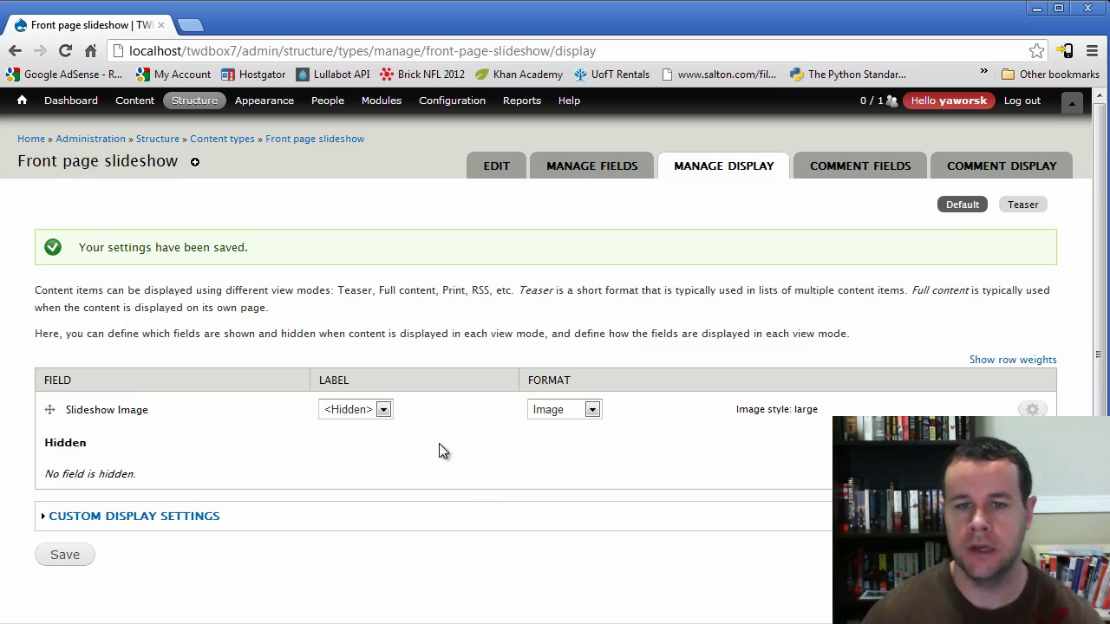
Step: Start a new Front page slideshow item and upload the photo IMG_1536.JPG
mouse_move(160, 102)
mouse_move(166, 123)
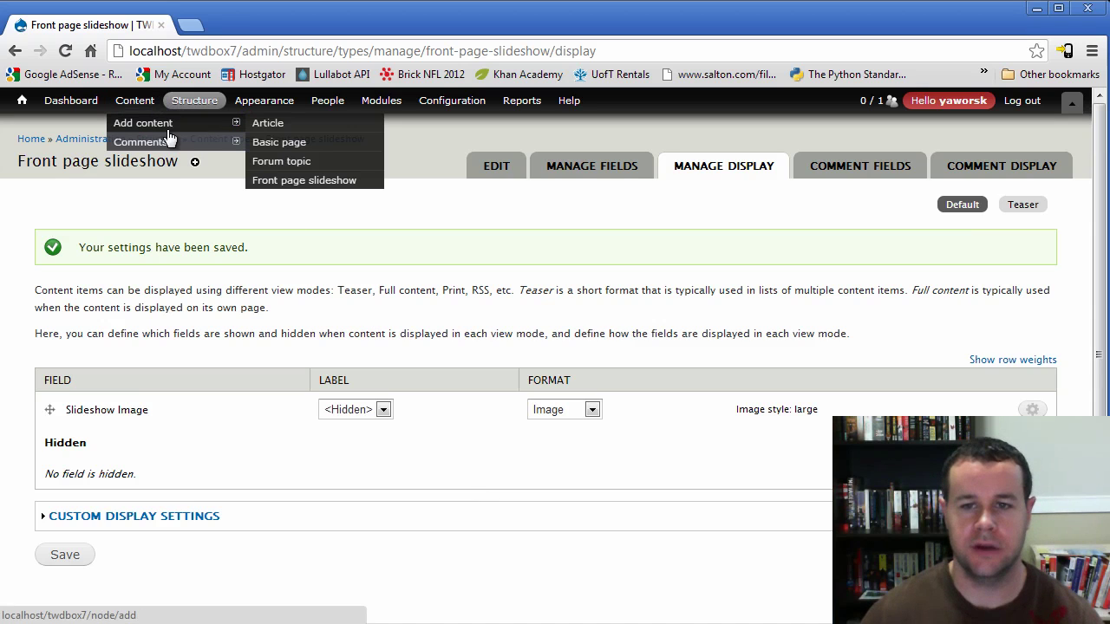
click(282, 182)
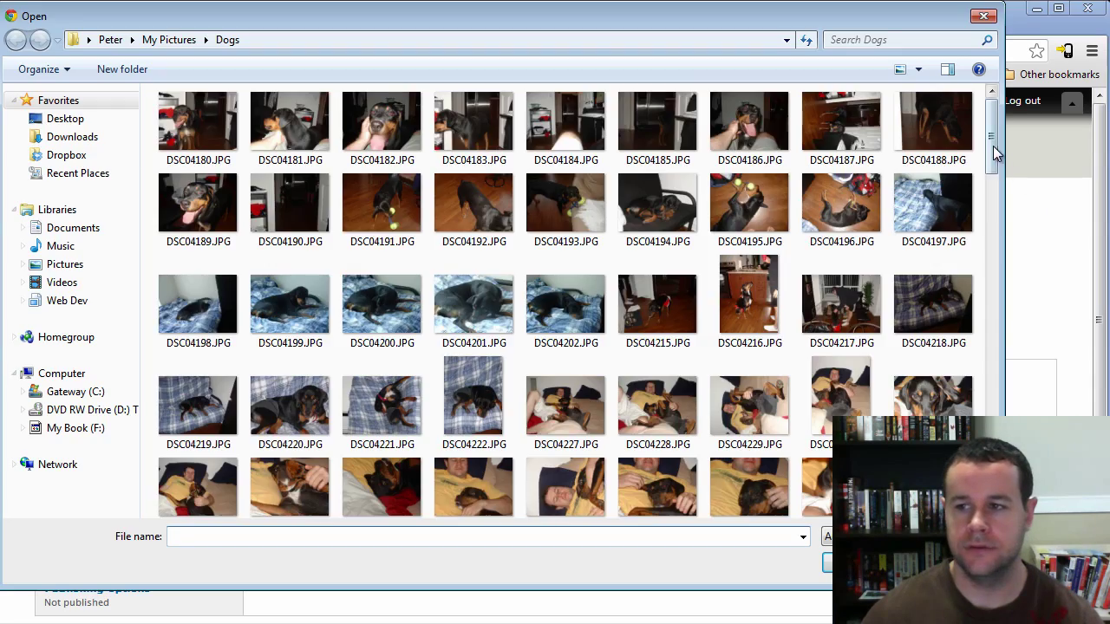
drag(992, 146, 994, 490)
double_click(760, 394)
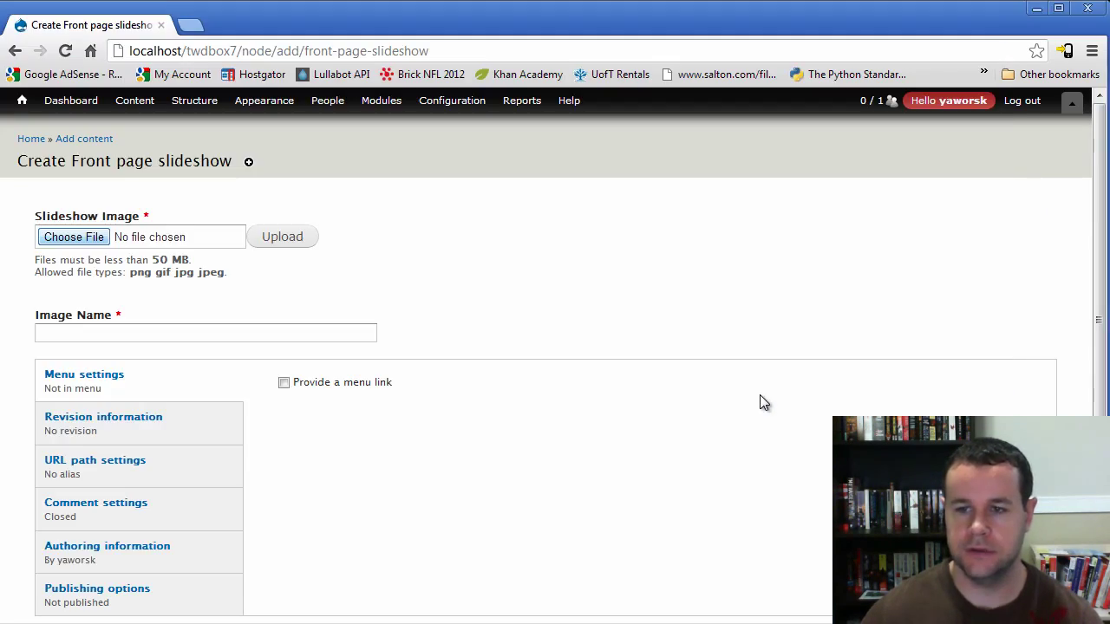
click(267, 240)
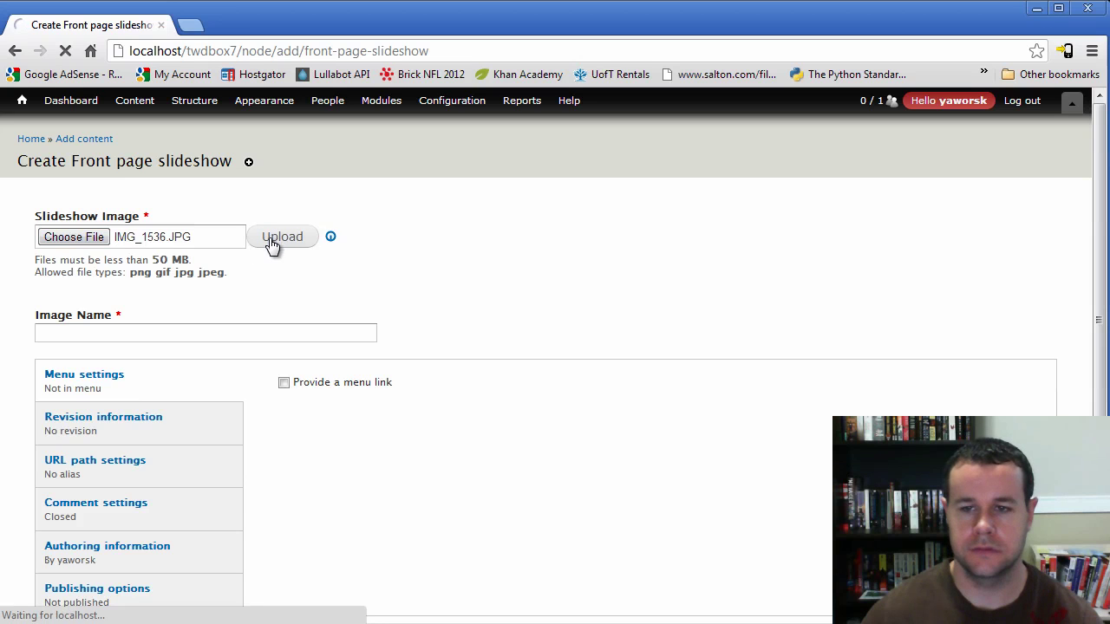
Step: Enter 'Susie Relaxing' as the alternate text, image title and Image Name
click(232, 342)
click(220, 279)
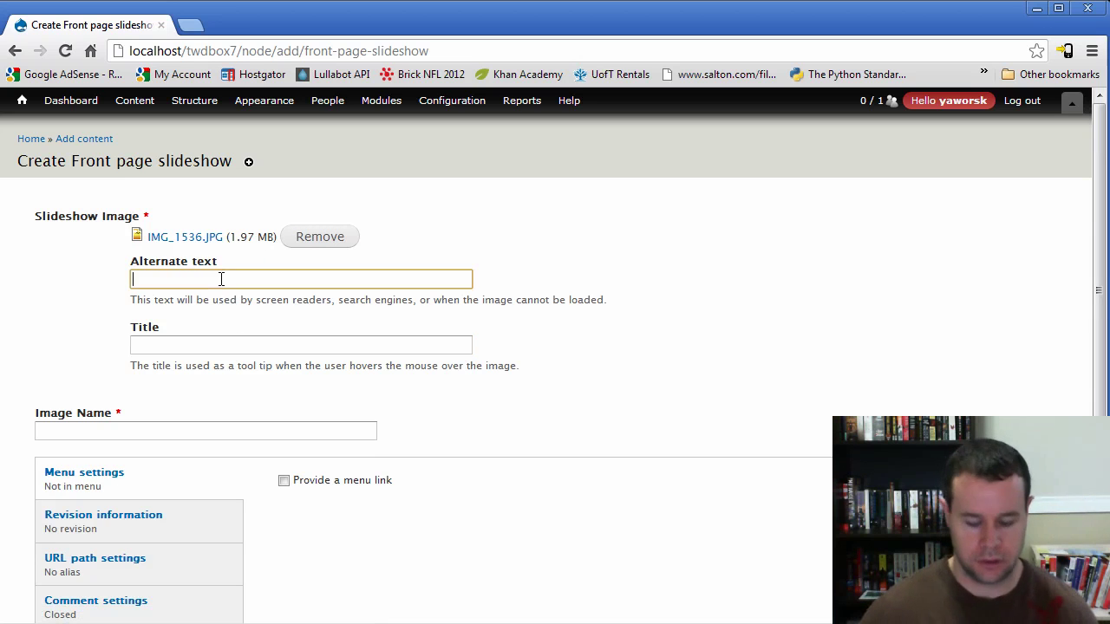
text(Susie)
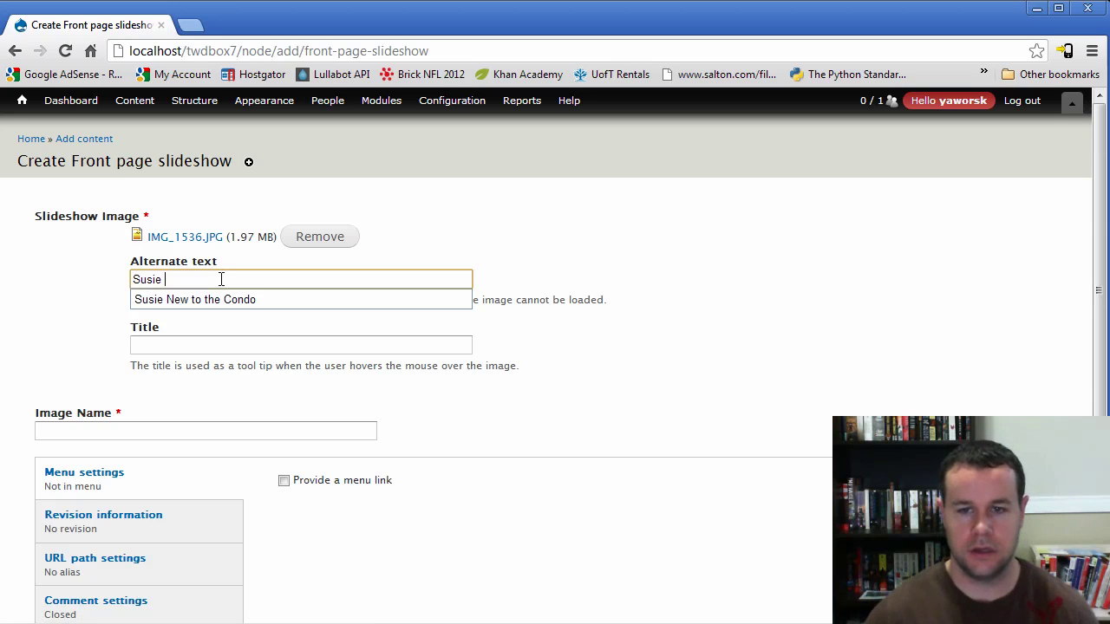
text( Relaxing)
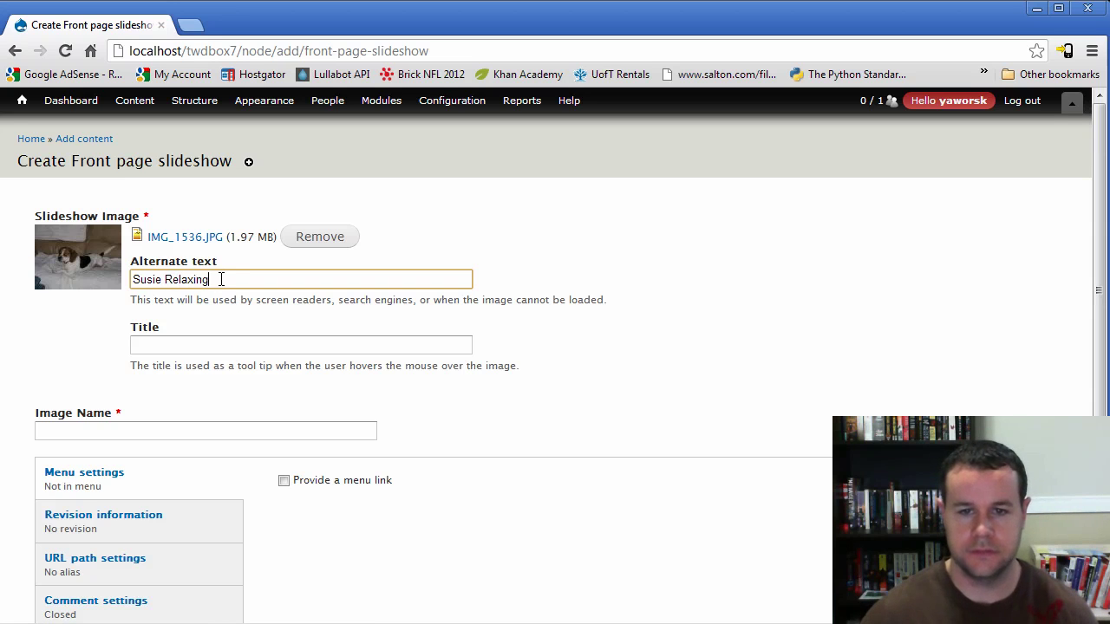
drag(217, 279, 139, 282)
key(ctrl+c)
click(141, 345)
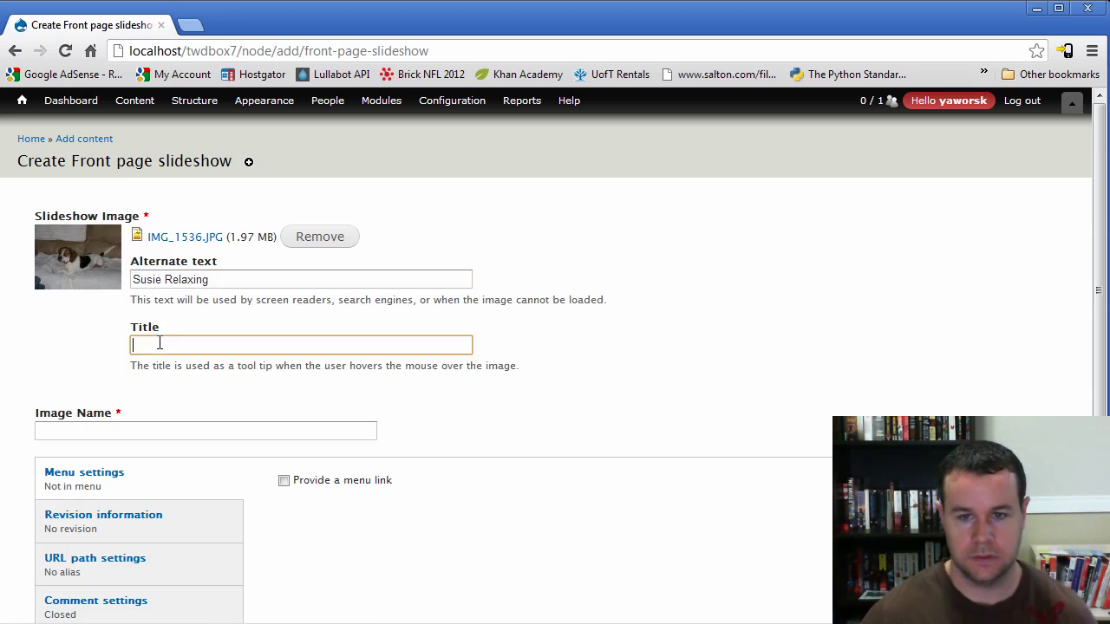
key(ctrl+v)
click(143, 429)
key(ctrl+v)
scroll(400, 460, down, 2)
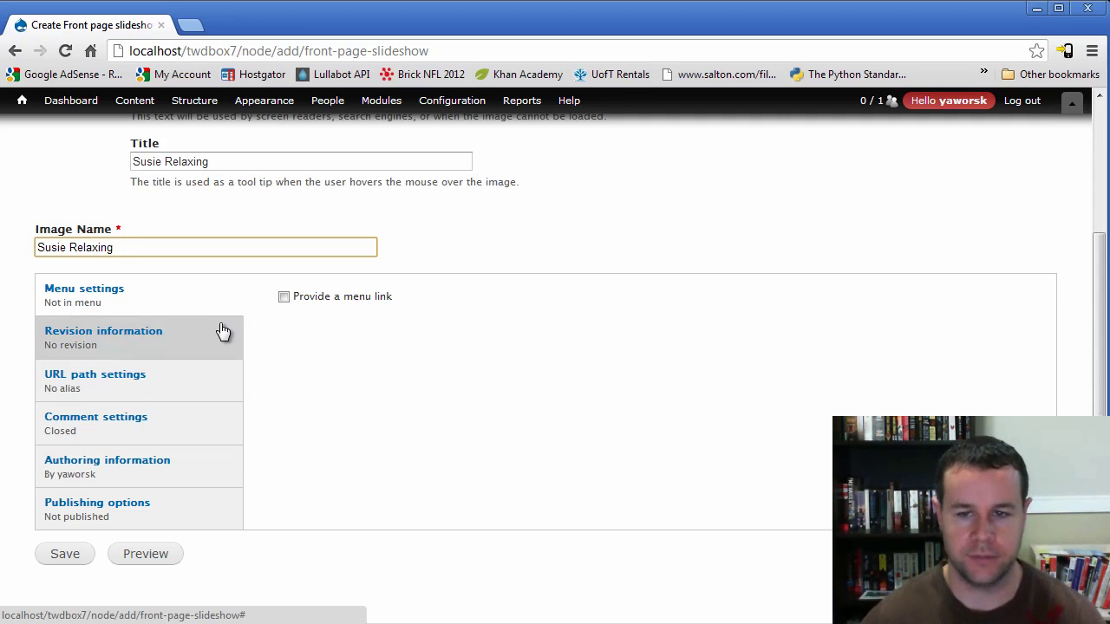
Step: Save the new Susie Relaxing slideshow item
mouse_move(456, 106)
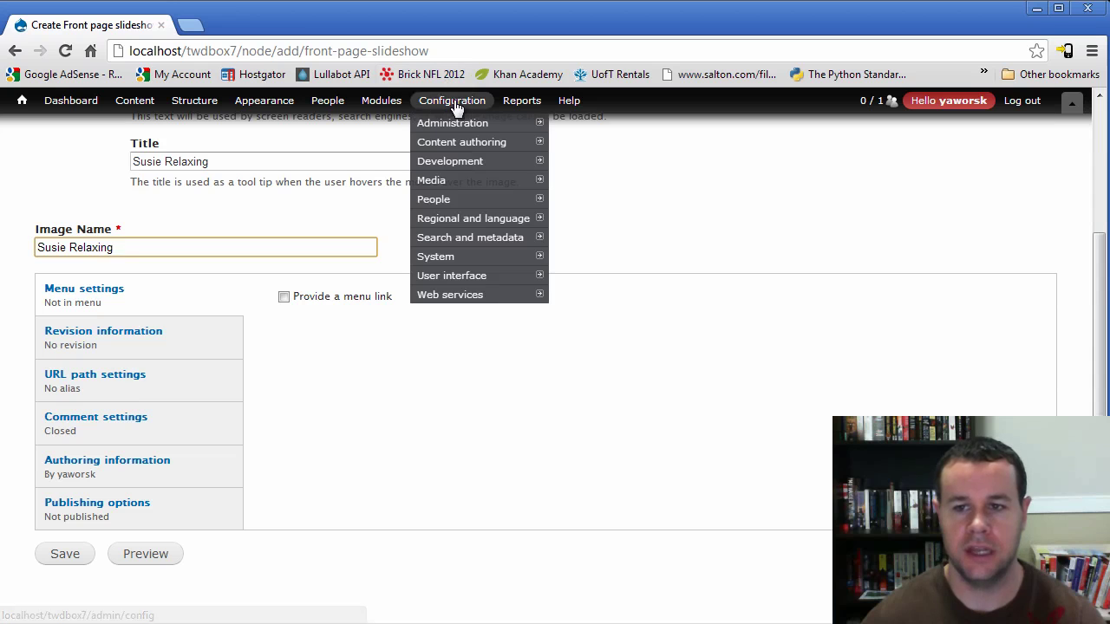
mouse_move(494, 247)
mouse_move(584, 257)
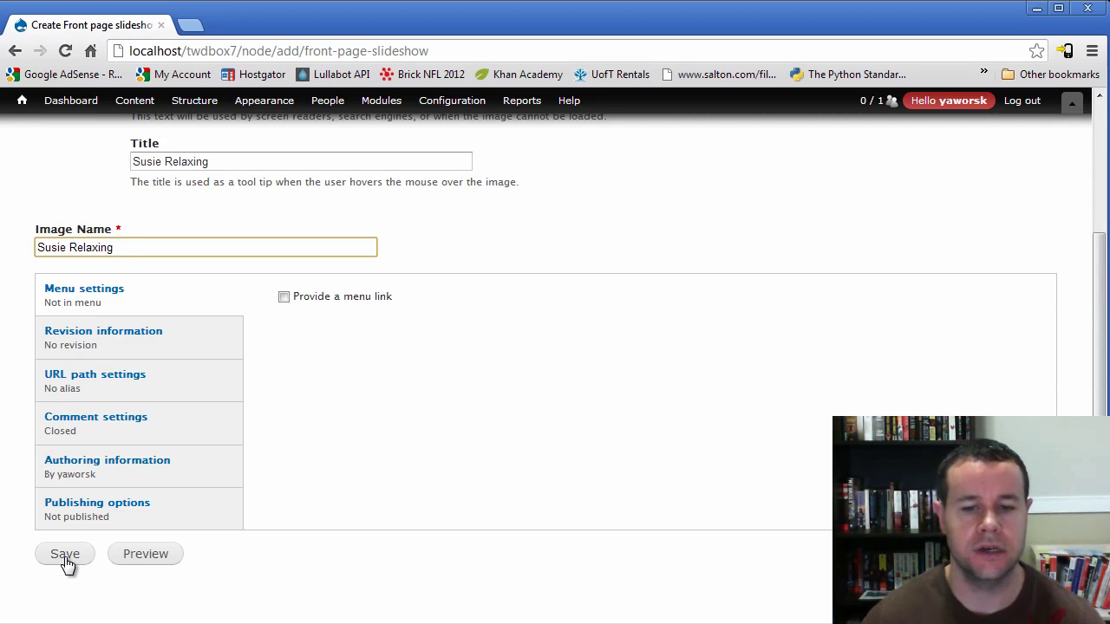
click(66, 559)
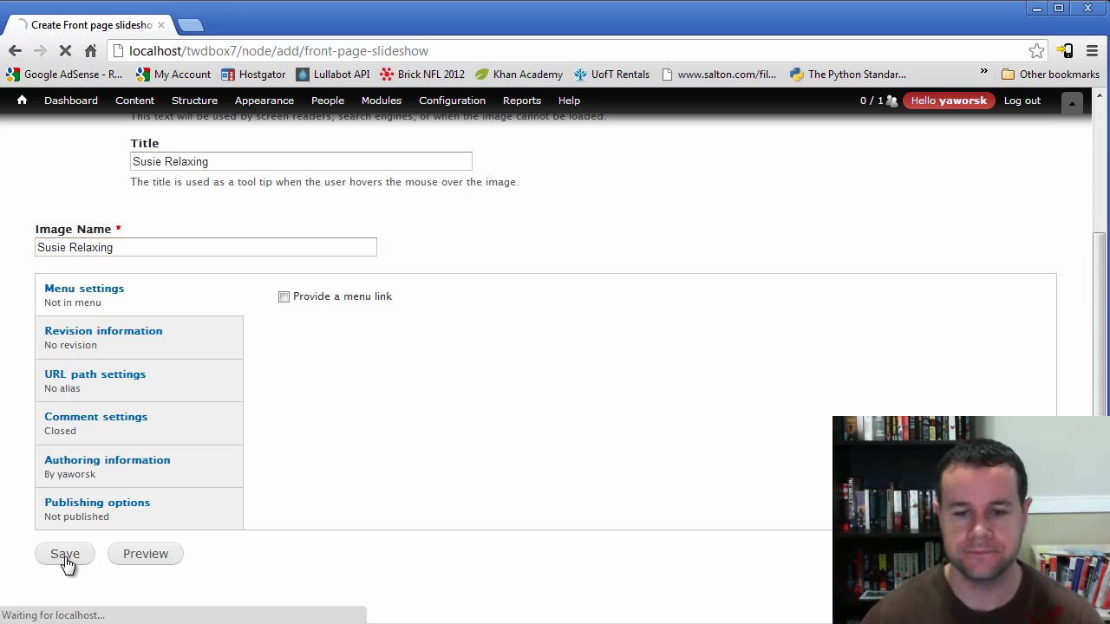
Step: Scroll through the page showing the new 'Bailey and Susie Playing' slideshow item
scroll(85, 397, down, 2)
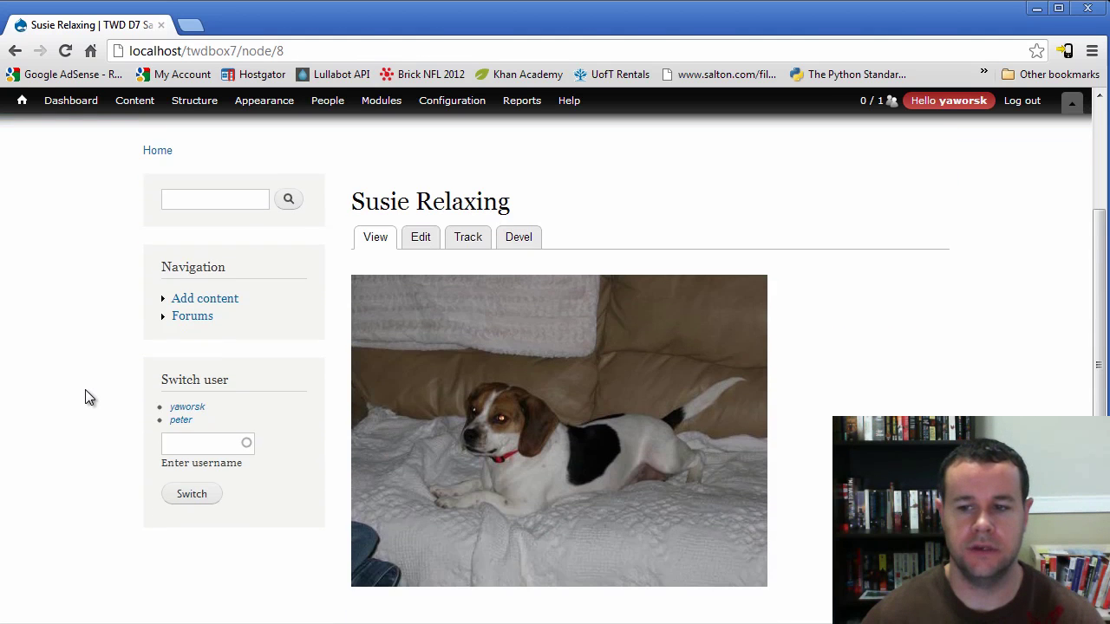
scroll(720, 459, up, 5)
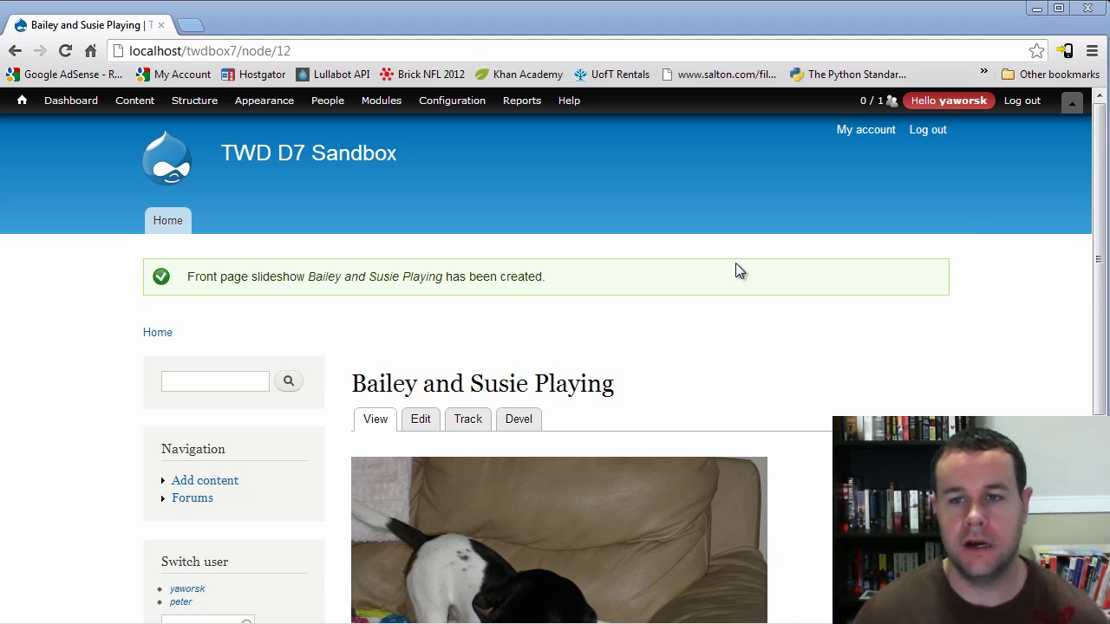
Step: Go to Configuration > Media > Image styles and edit banner_style
mouse_move(458, 110)
mouse_move(454, 184)
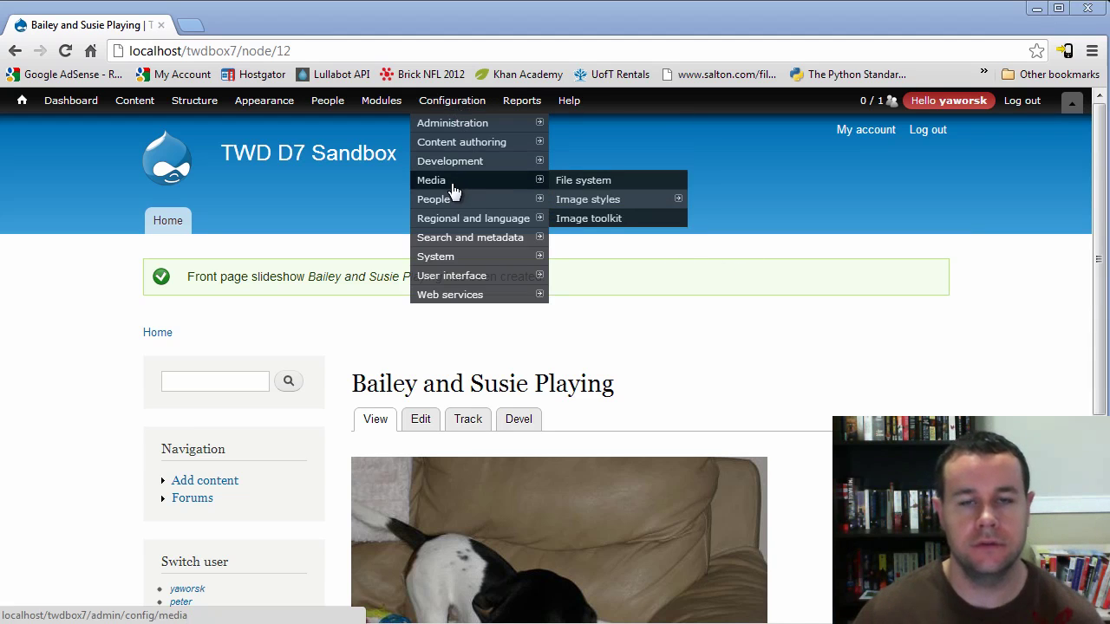
mouse_move(597, 206)
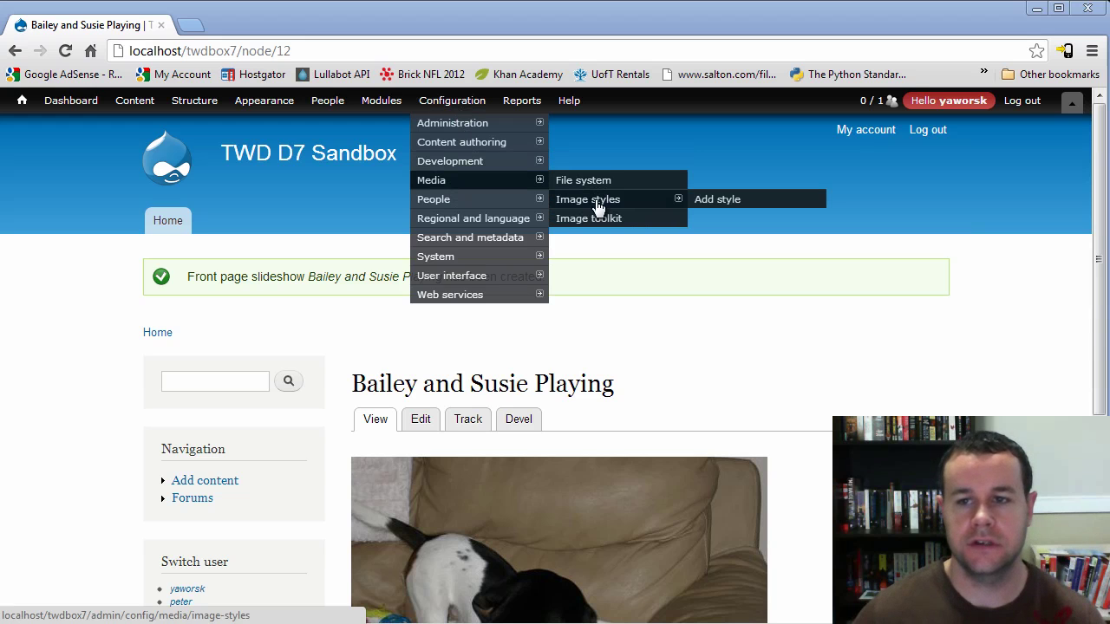
click(597, 207)
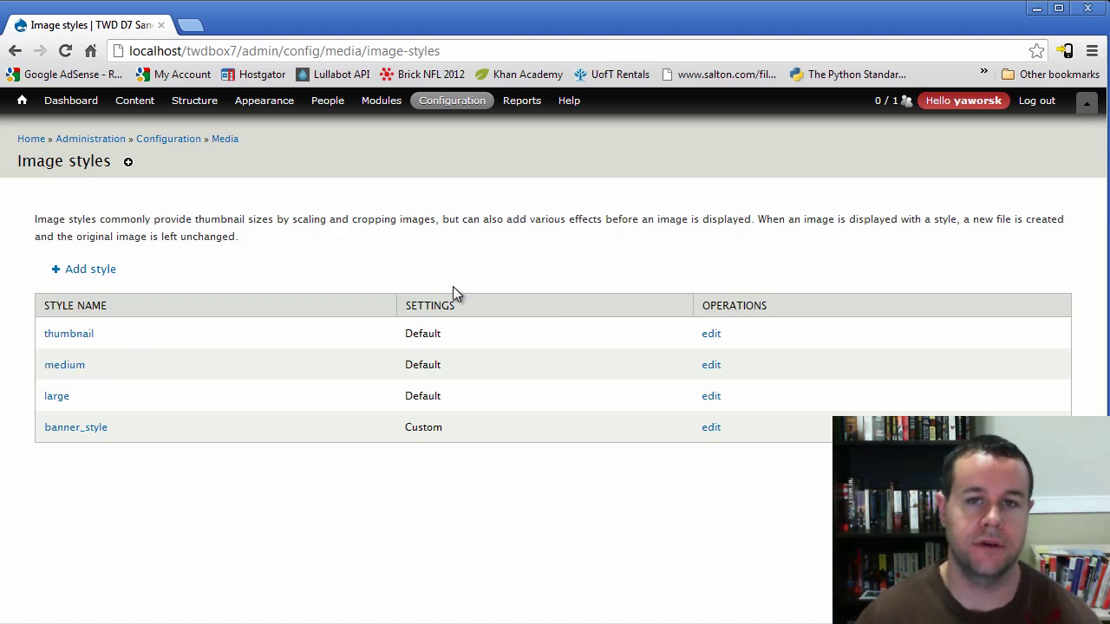
click(717, 431)
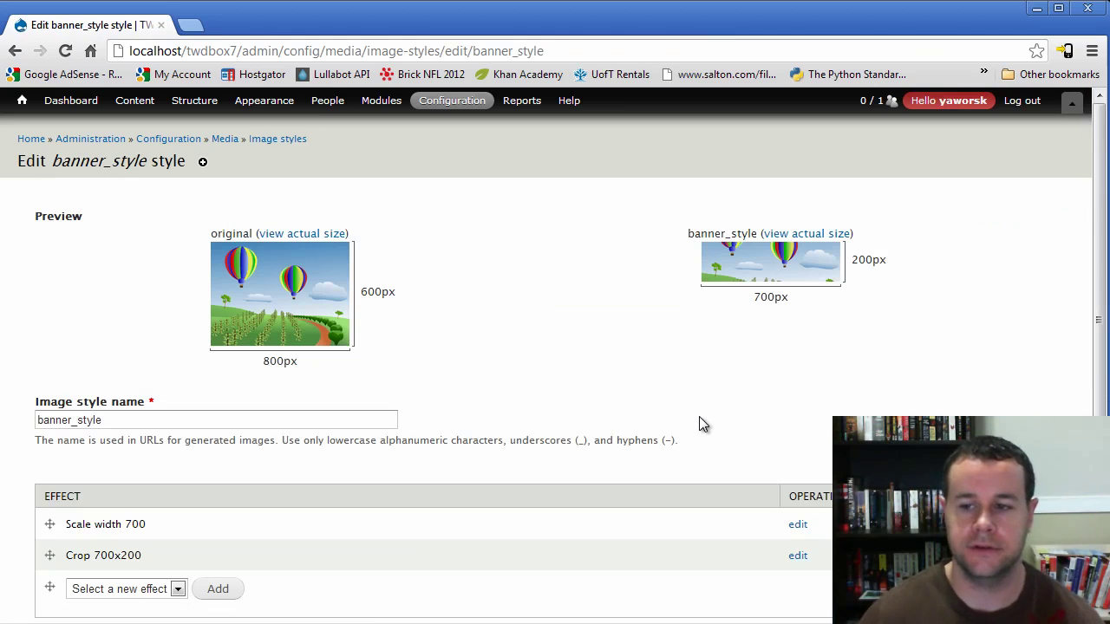
scroll(698, 416, down, 1)
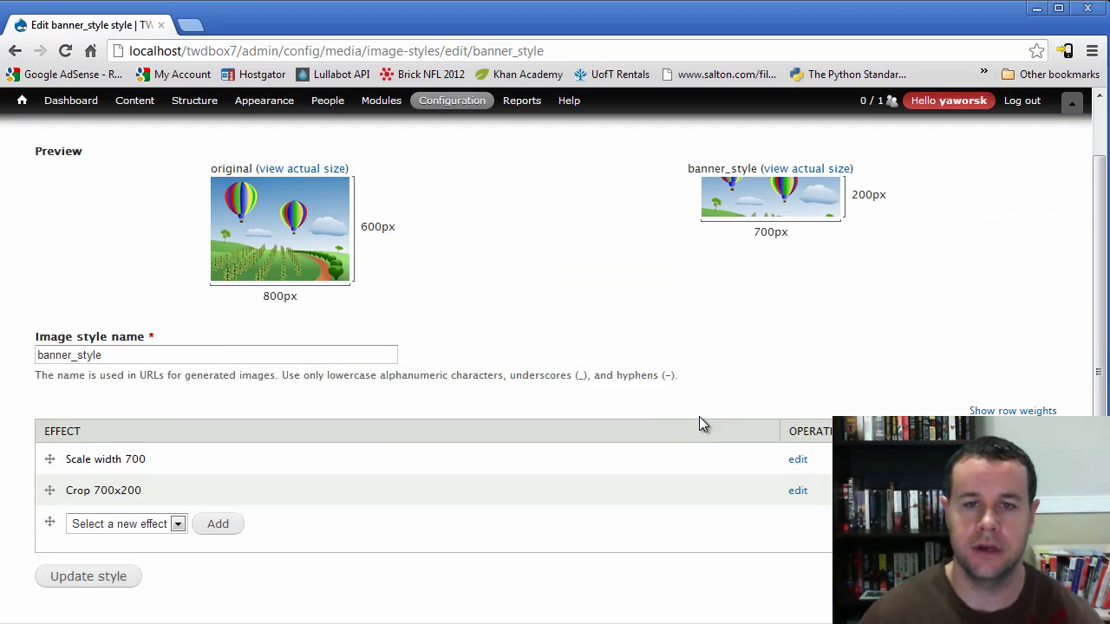
click(177, 524)
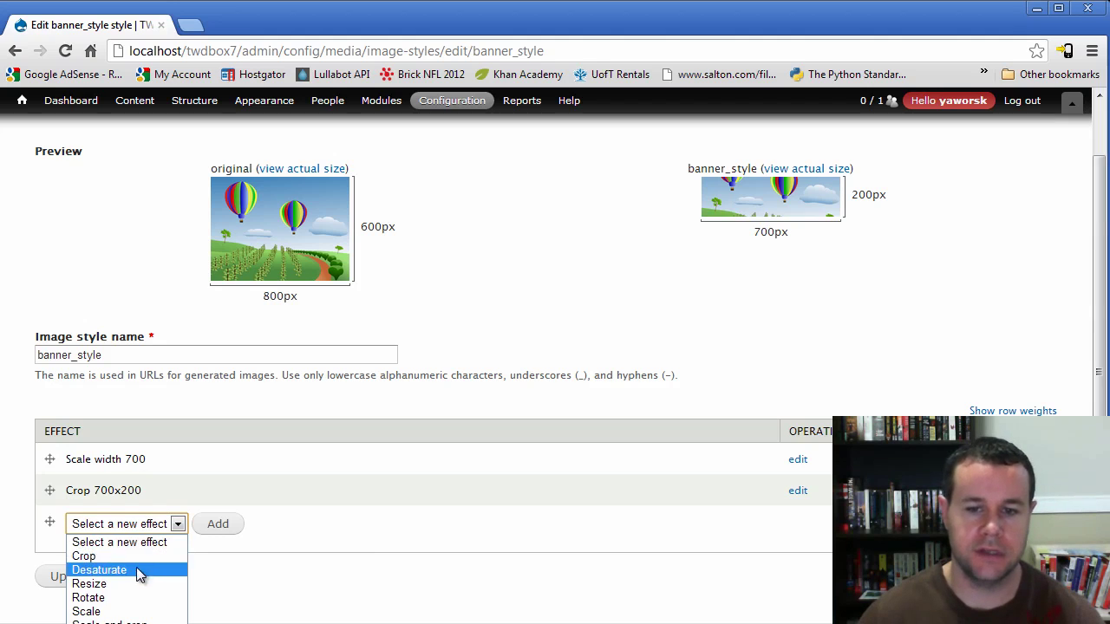
click(154, 468)
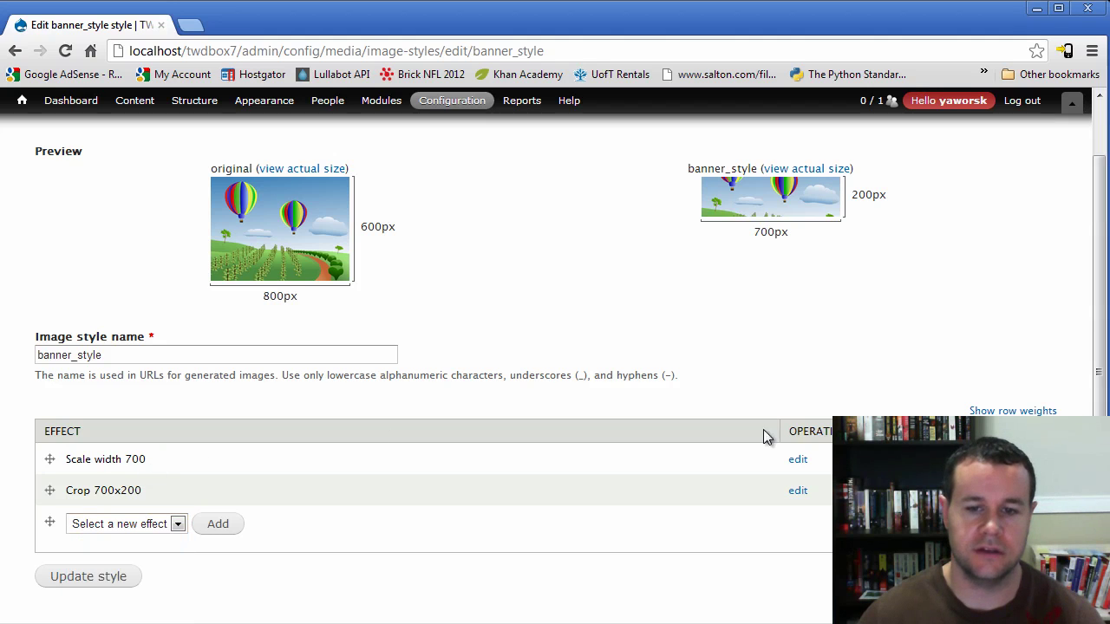
click(798, 462)
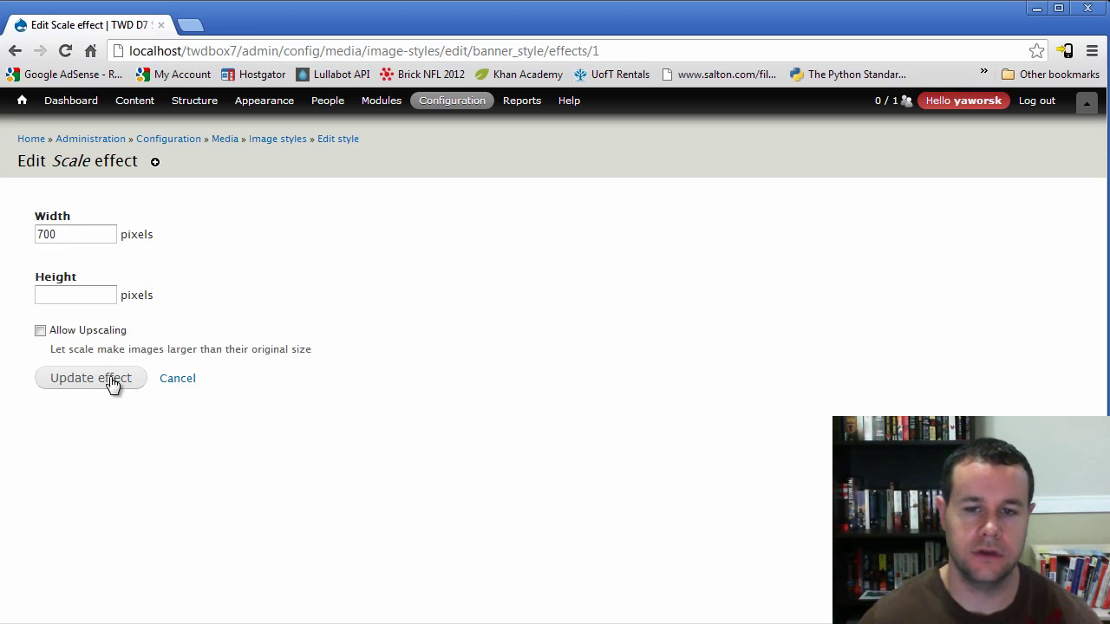
click(79, 293)
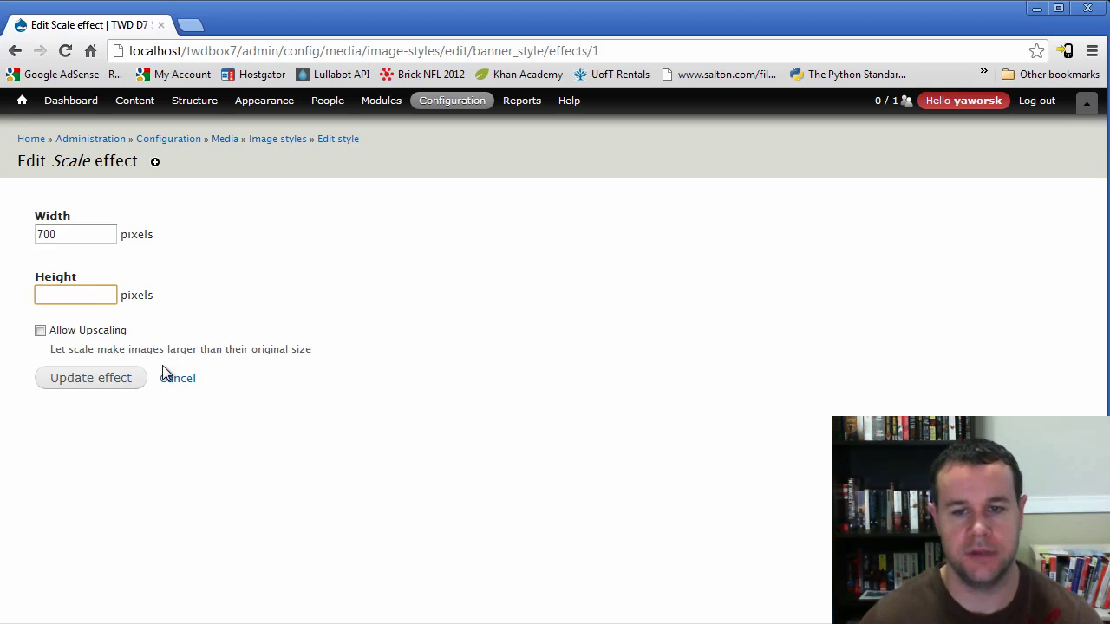
key(Return)
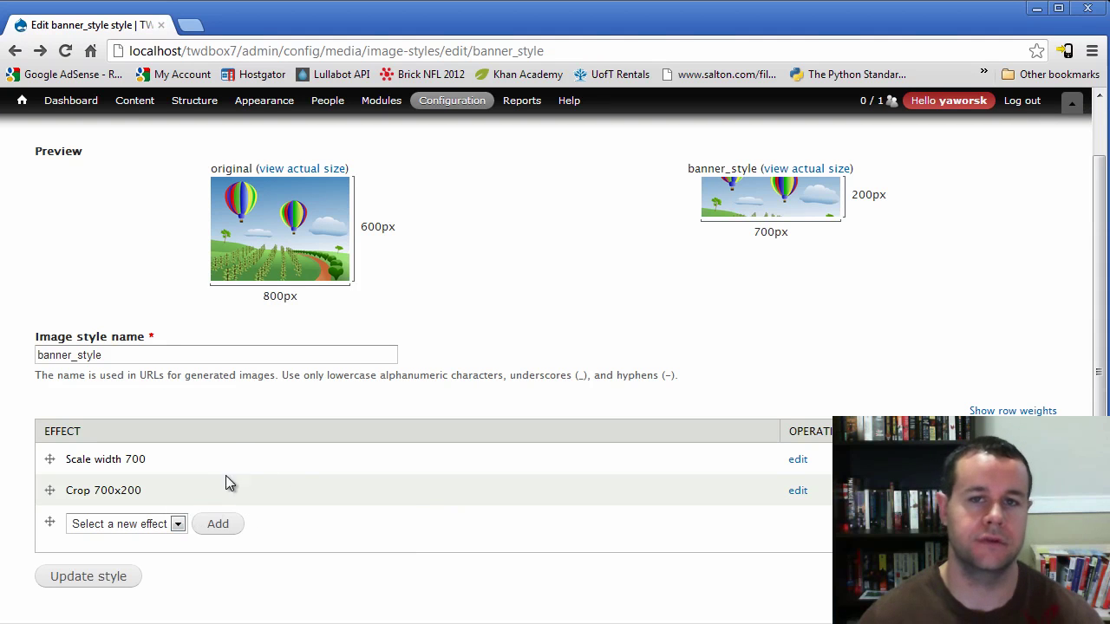
click(796, 491)
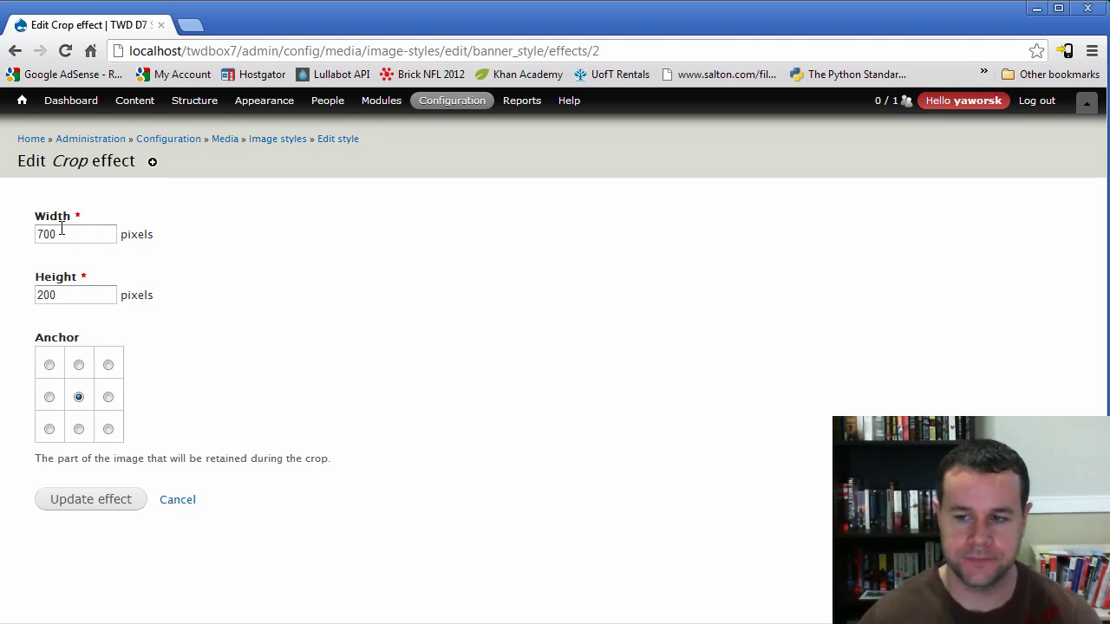
drag(62, 229, 29, 228)
click(98, 246)
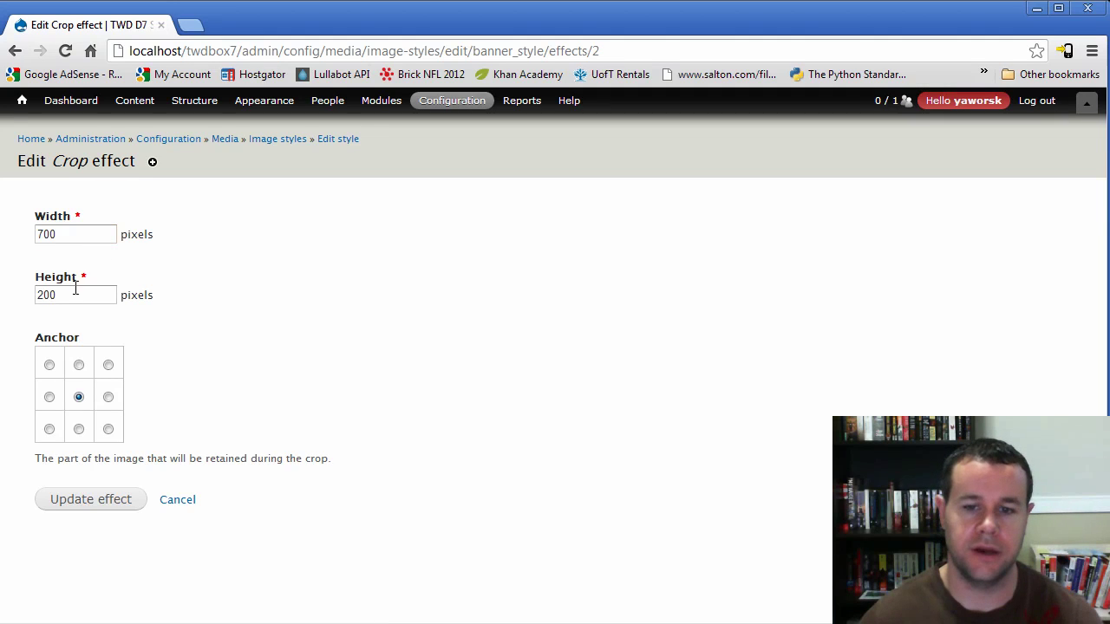
double_click(75, 293)
click(152, 382)
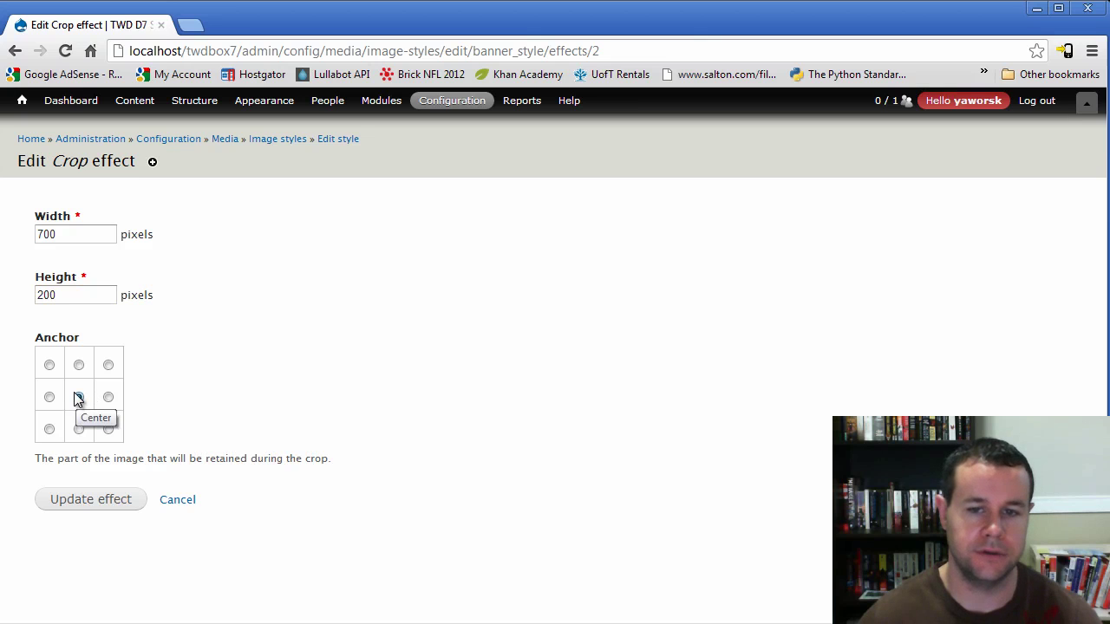
key(Return)
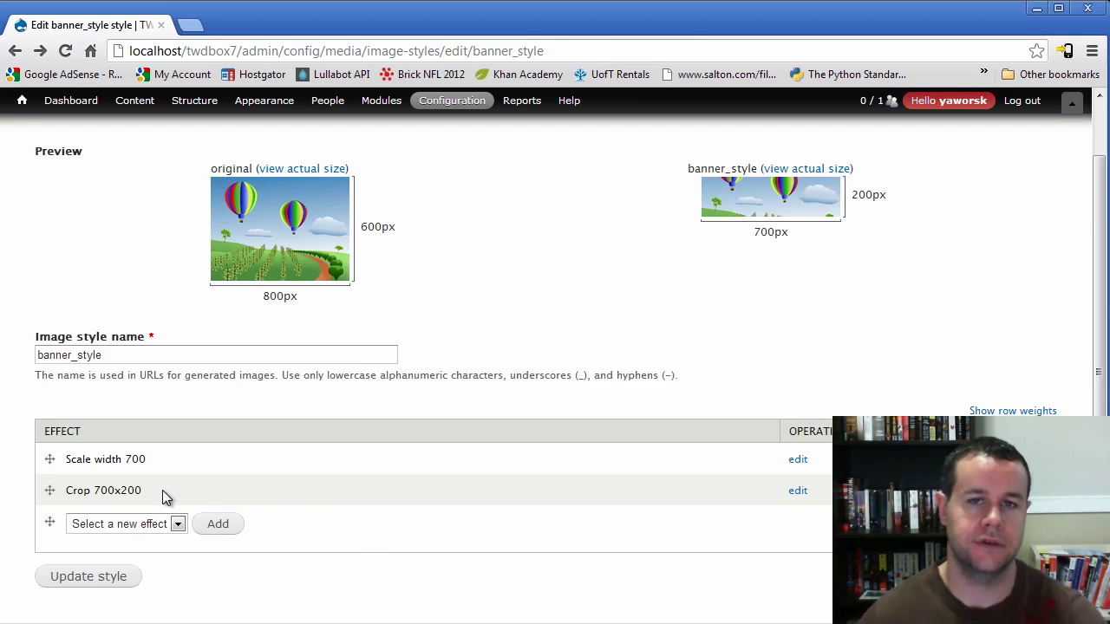
click(173, 524)
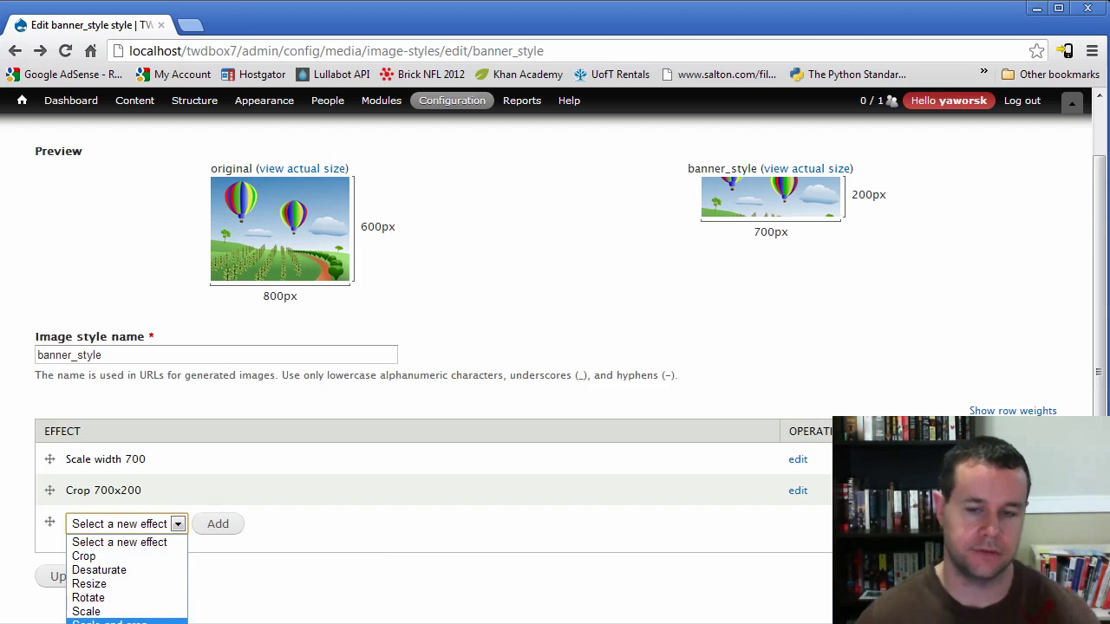
click(295, 481)
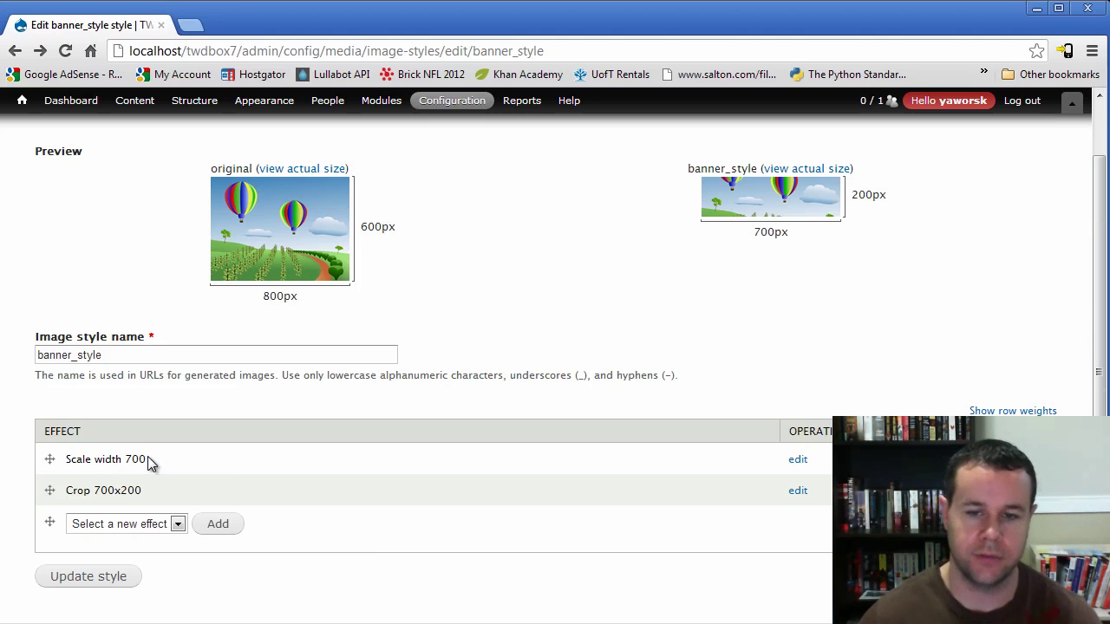
scroll(468, 485, up, 2)
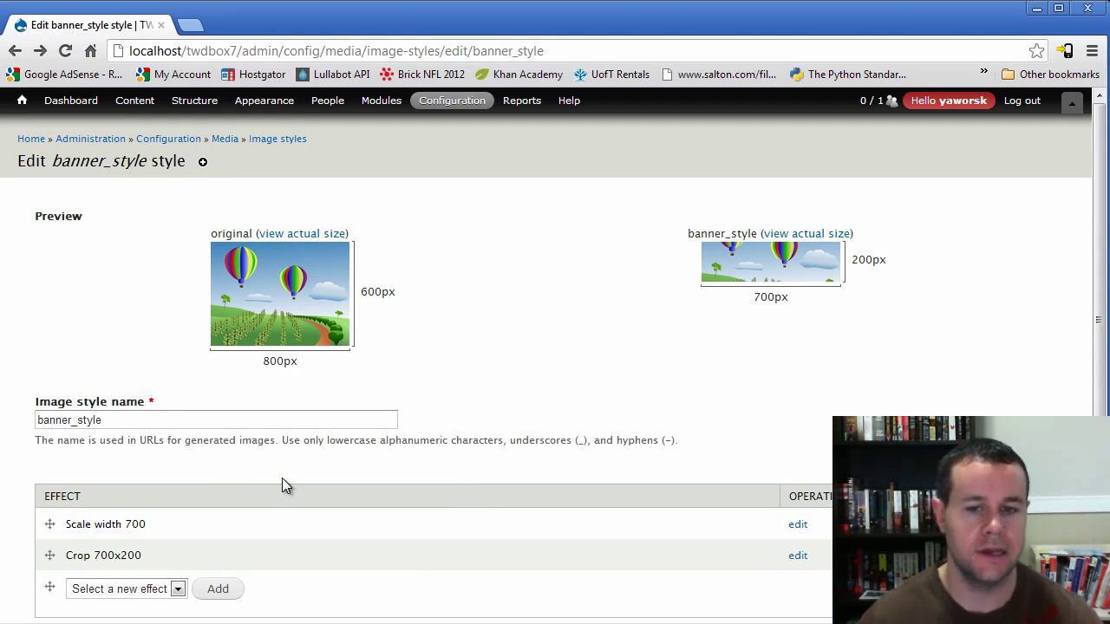
click(378, 102)
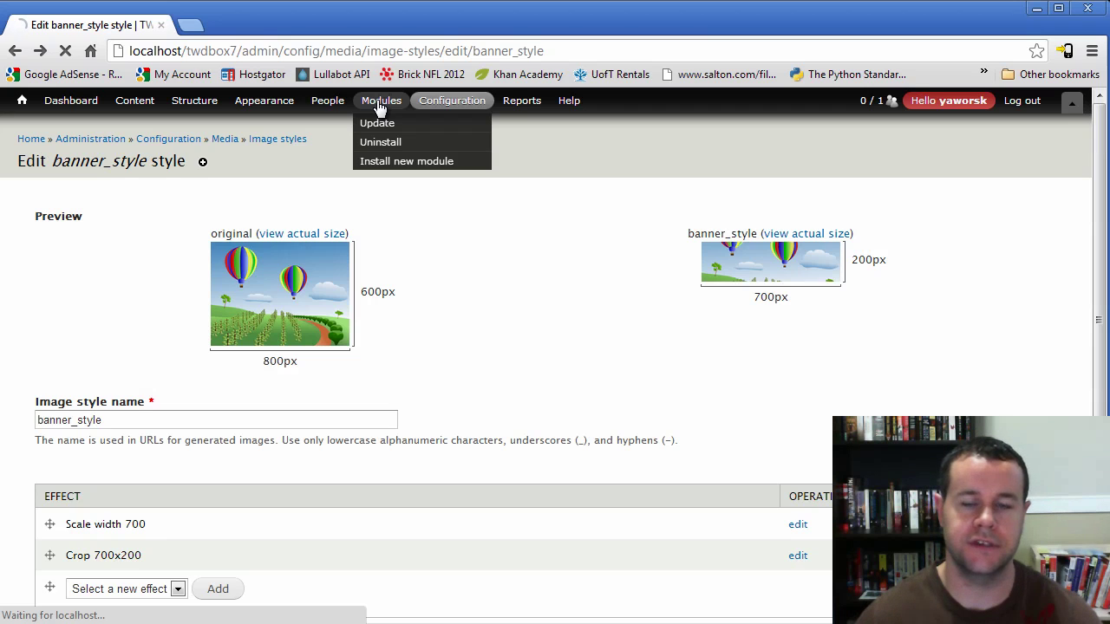
Step: Highlight Views, then Chaos tools and Libraries as Views Slideshow: Cycle's requirements
scroll(554, 347, down, 20)
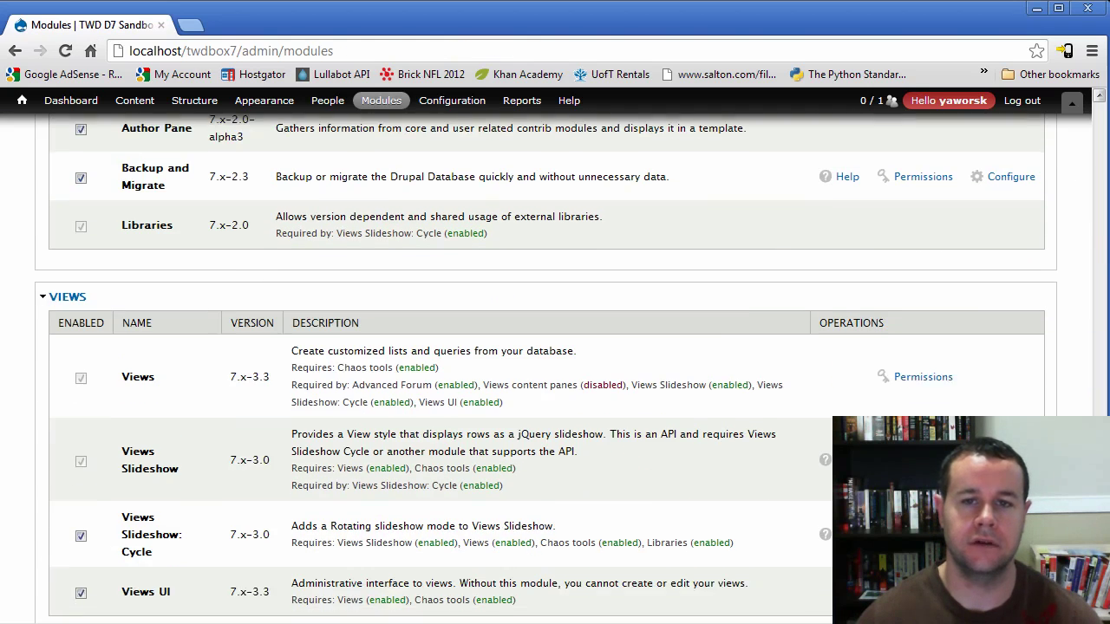
scroll(342, 548, down, 1)
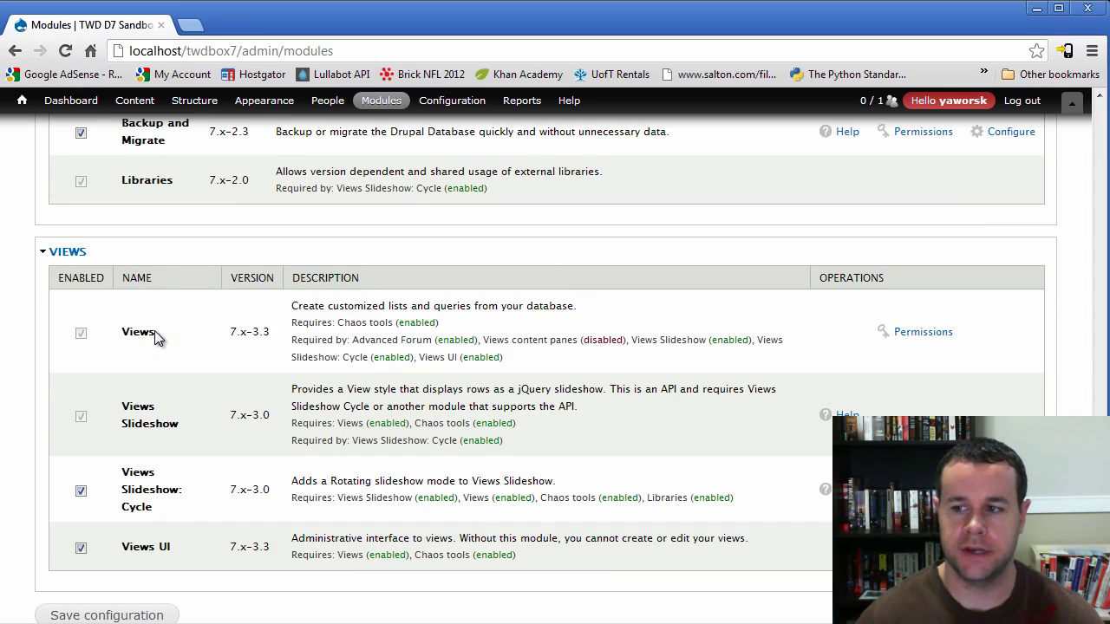
double_click(148, 334)
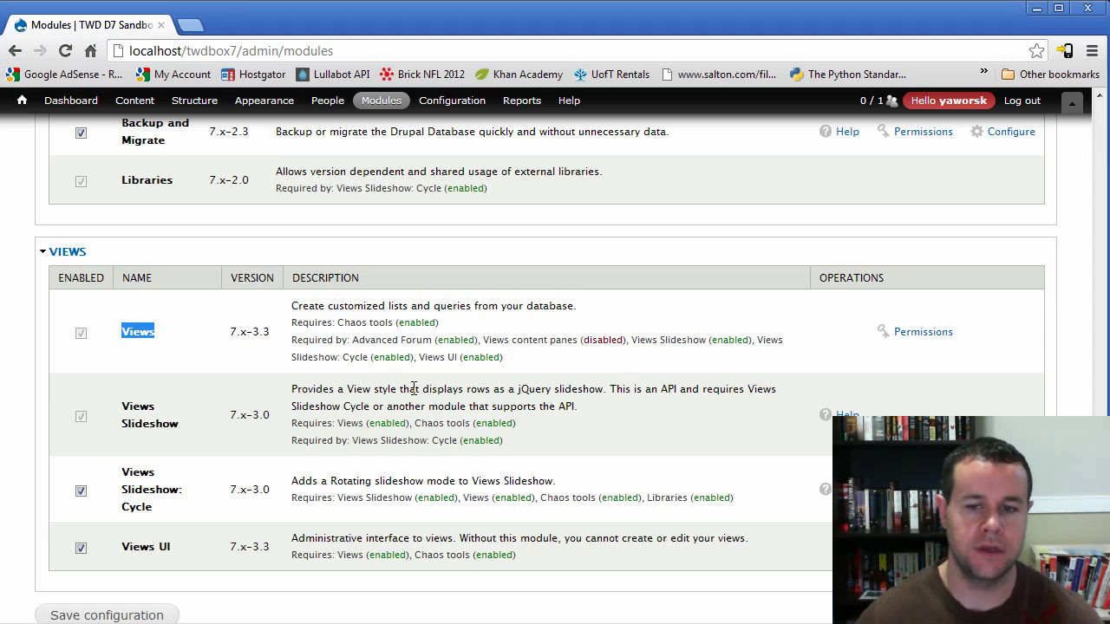
click(571, 500)
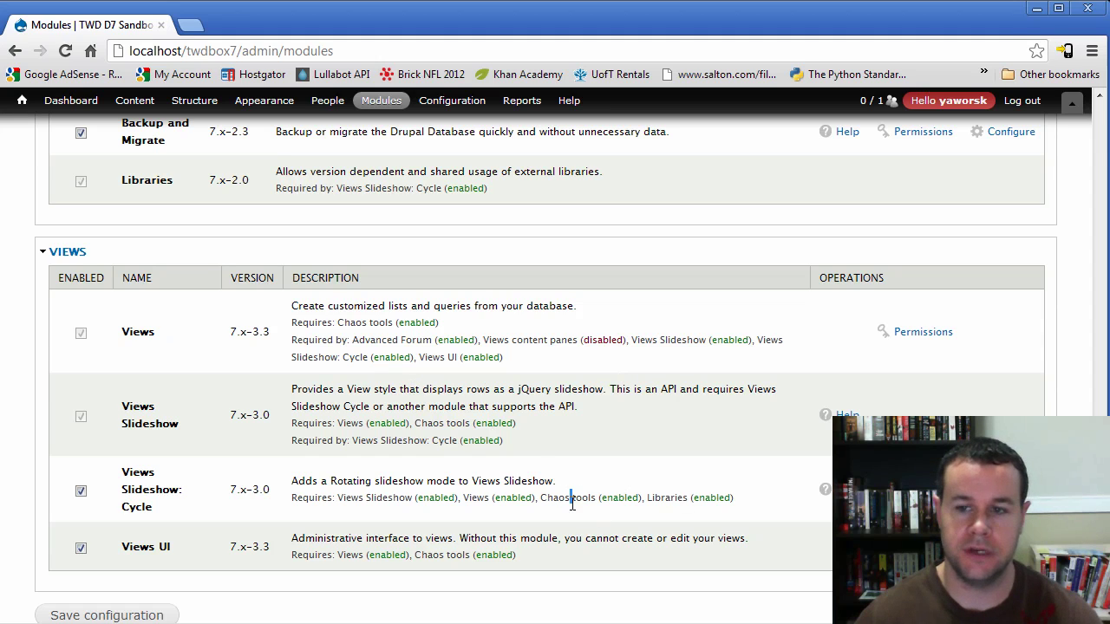
drag(597, 501, 540, 500)
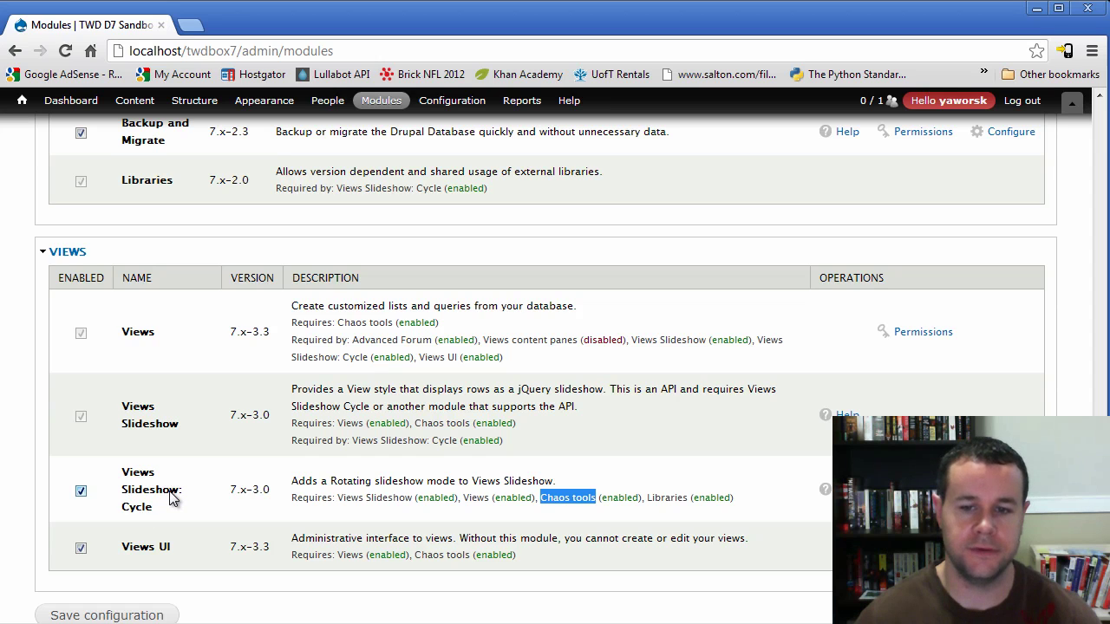
double_click(668, 498)
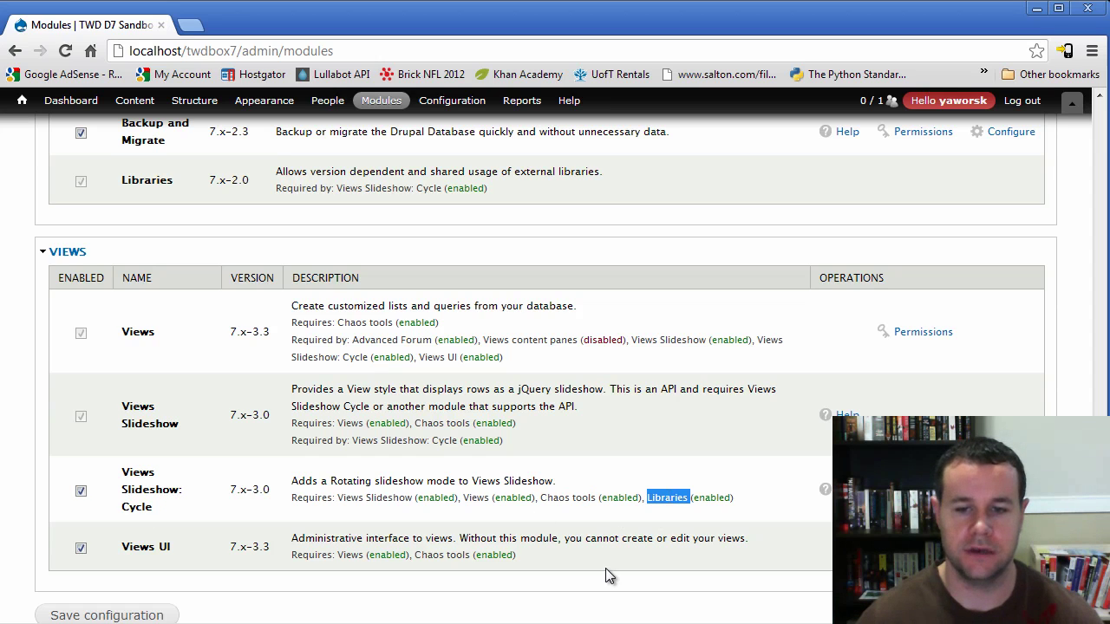
Step: Open the Libraries API project page on drupal.org in a new tab
click(191, 26)
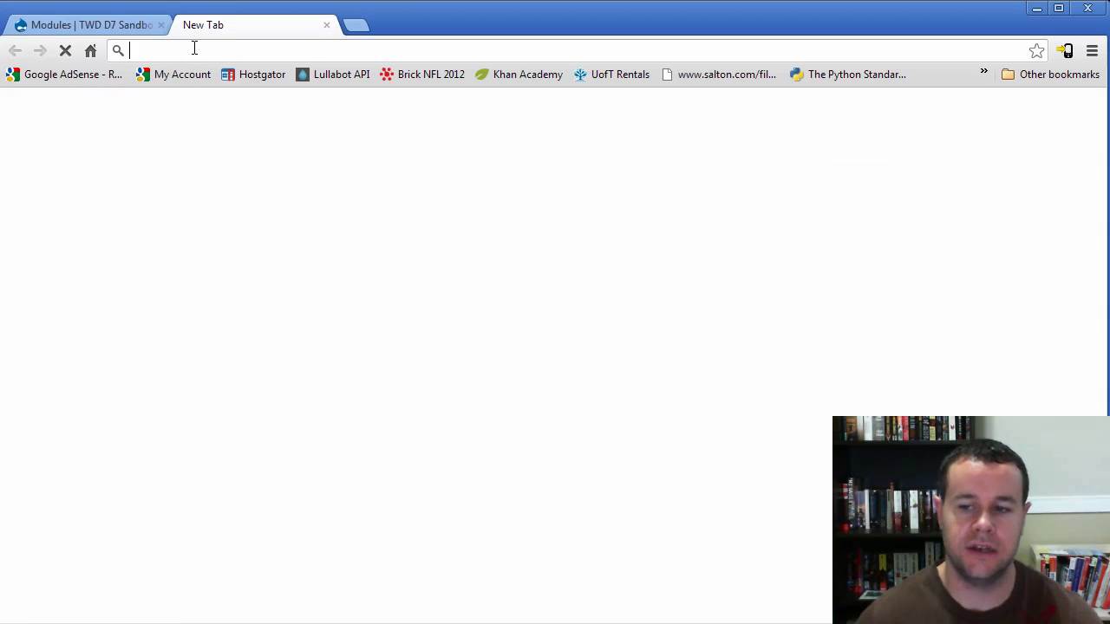
text(drupal.o)
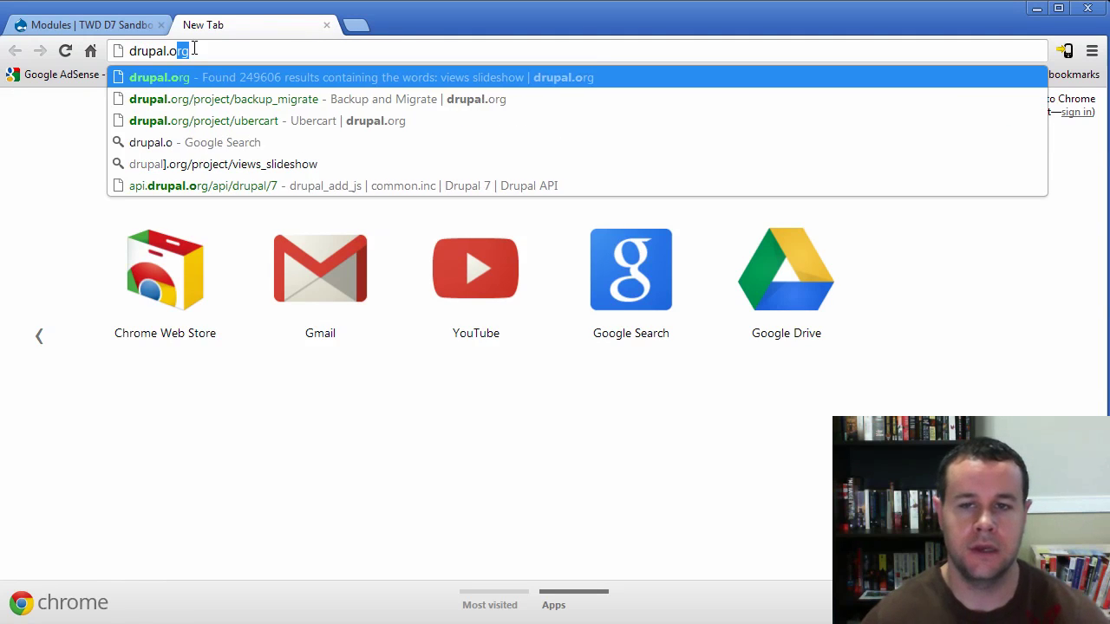
text(rg/project/lib)
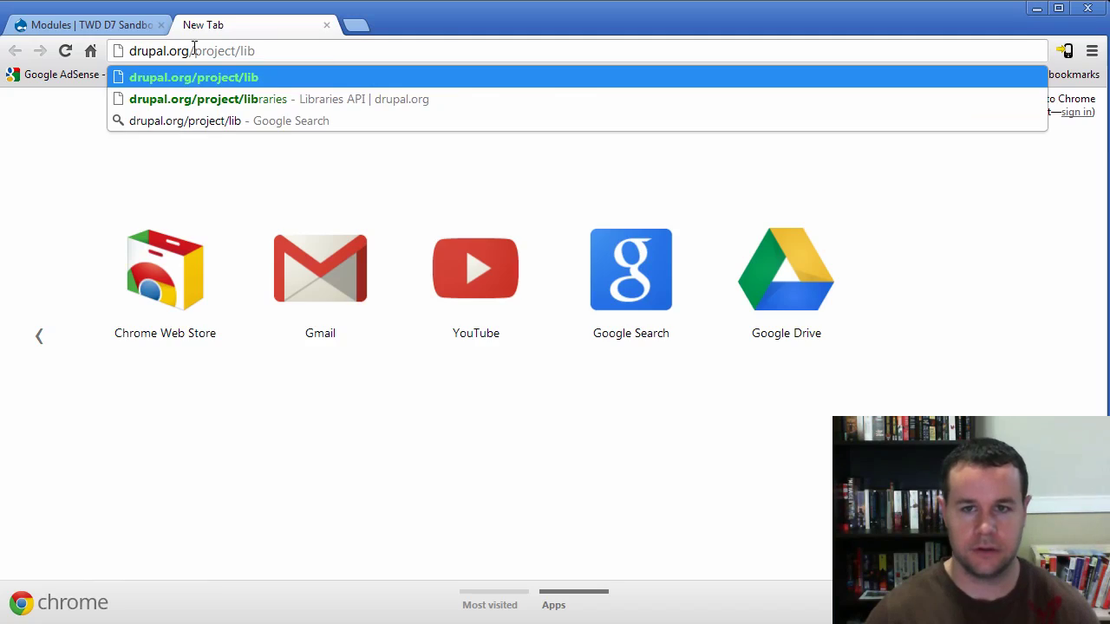
key(Down)
key(Return)
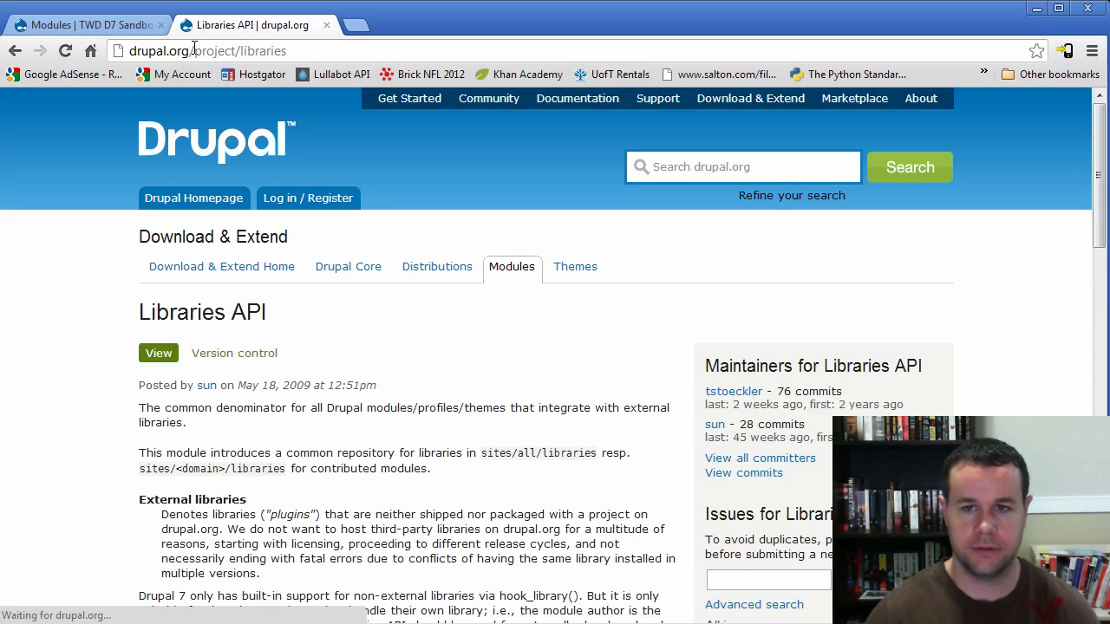
scroll(423, 527, down, 2)
scroll(423, 527, down, 5)
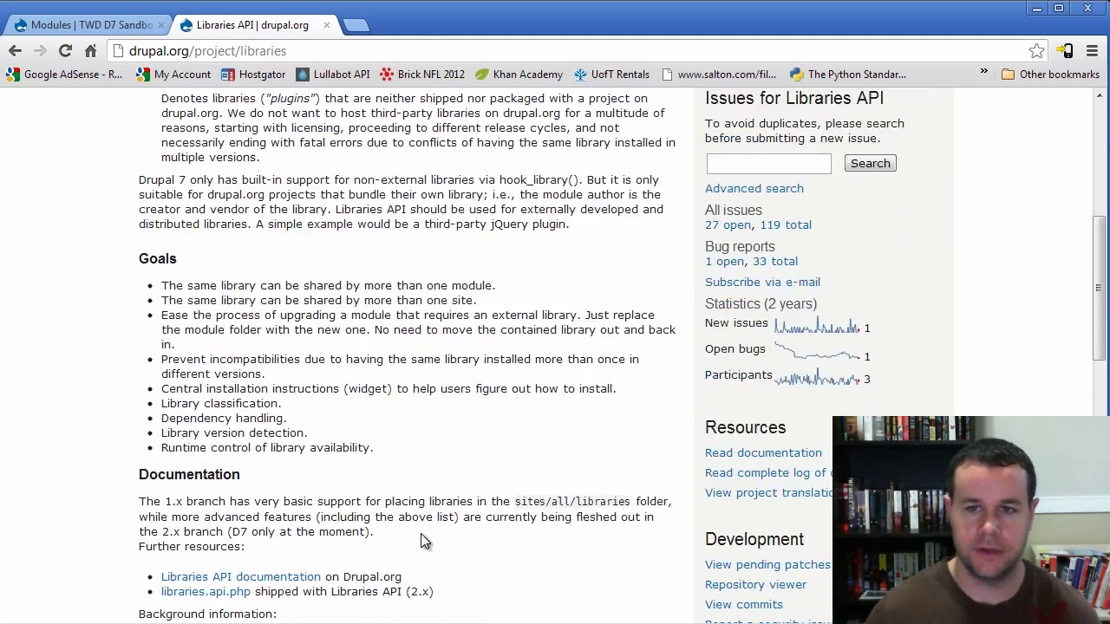
scroll(264, 505, down, 2)
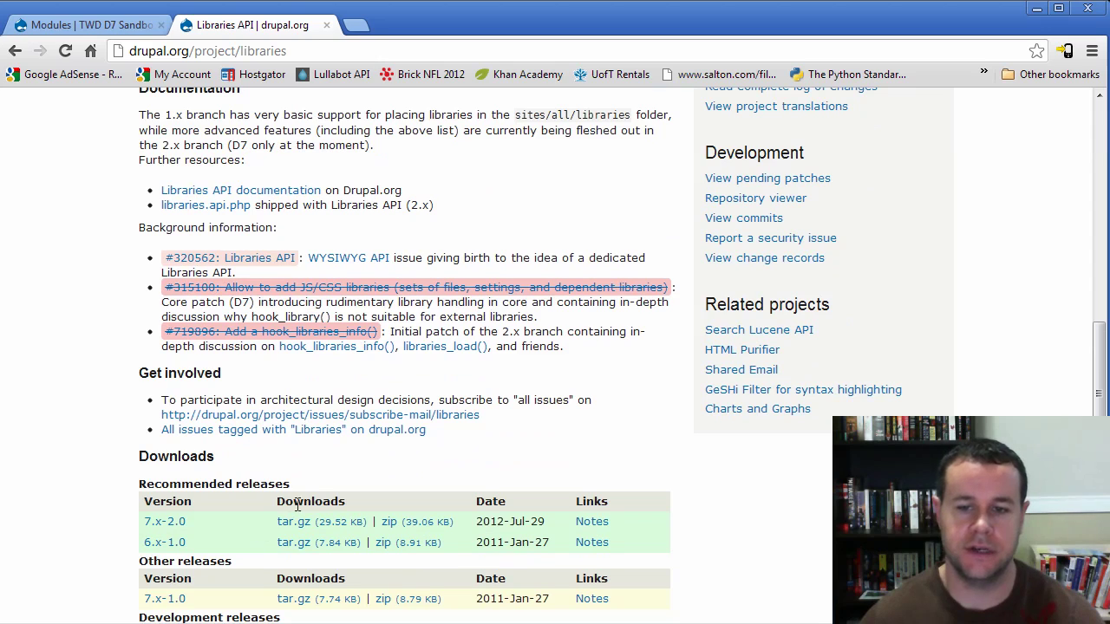
Step: Check the sites/all folder, then switch the address to the Views Slideshow project page
key(alt+Tab)
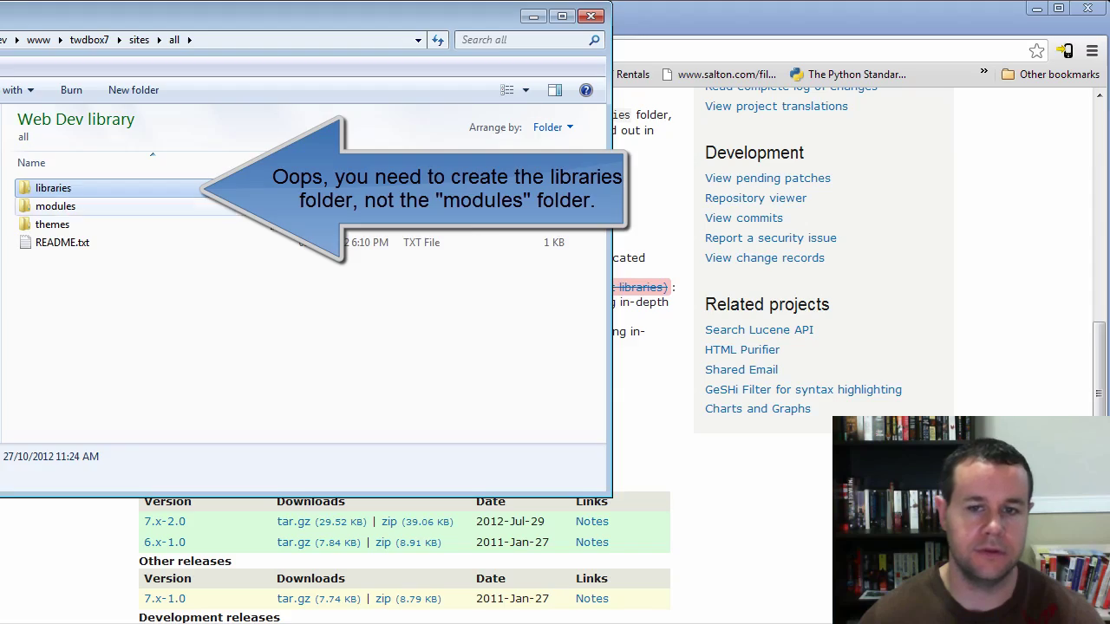
click(798, 311)
scroll(798, 310, up, 2)
scroll(781, 304, up, 5)
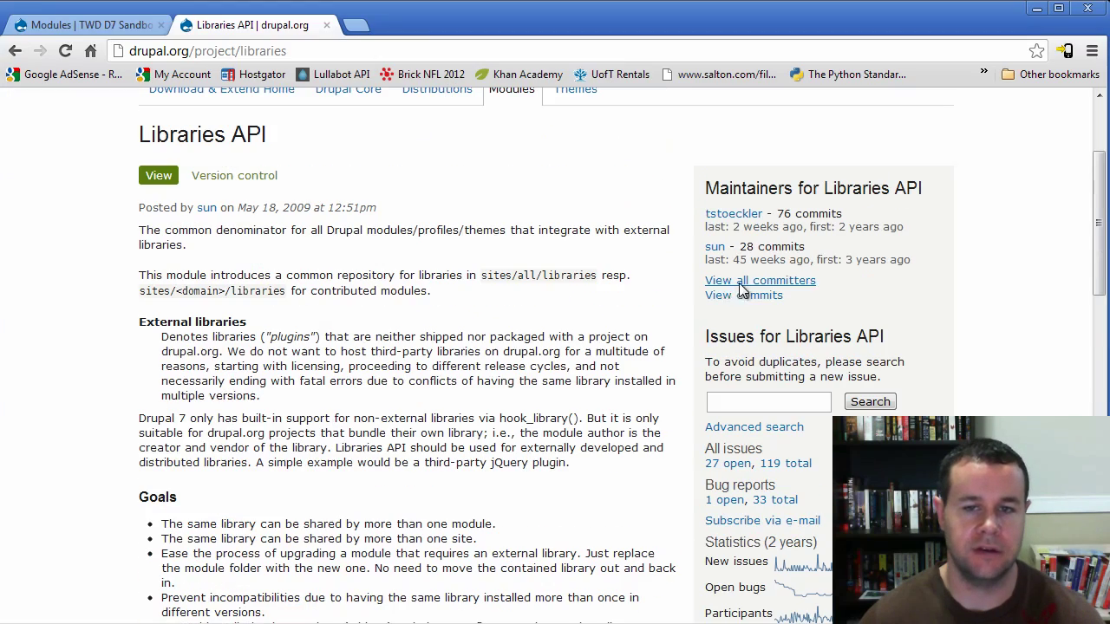
double_click(262, 52)
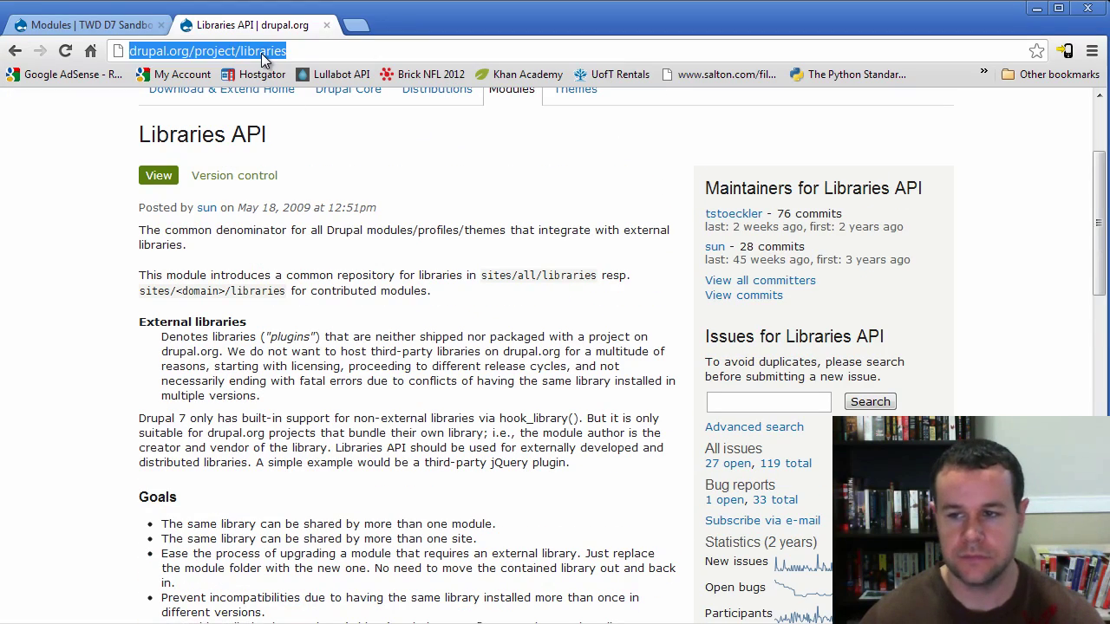
text(views)
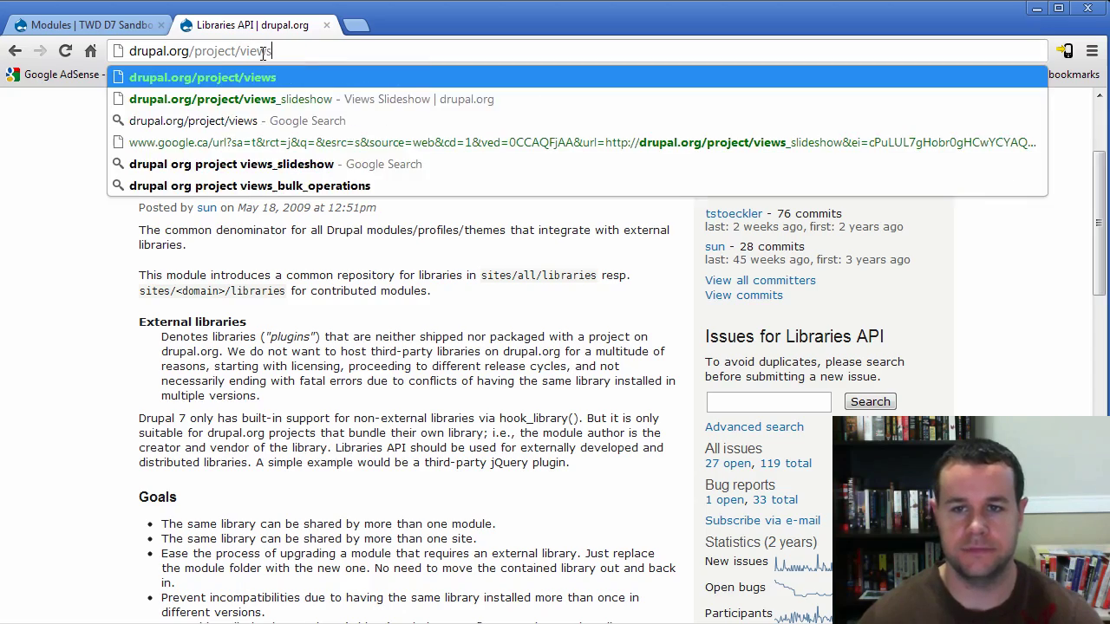
key(Down)
key(Return)
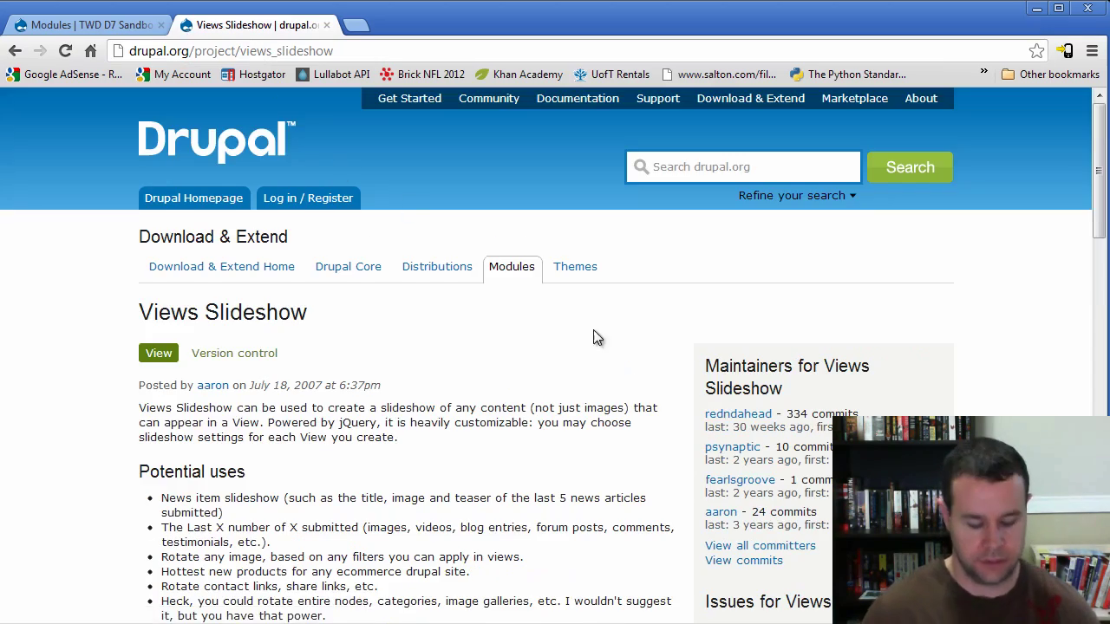
Step: Follow the documentation link to the Views Slideshow 3.x Requirements and Installation sections
scroll(597, 338, down, 5)
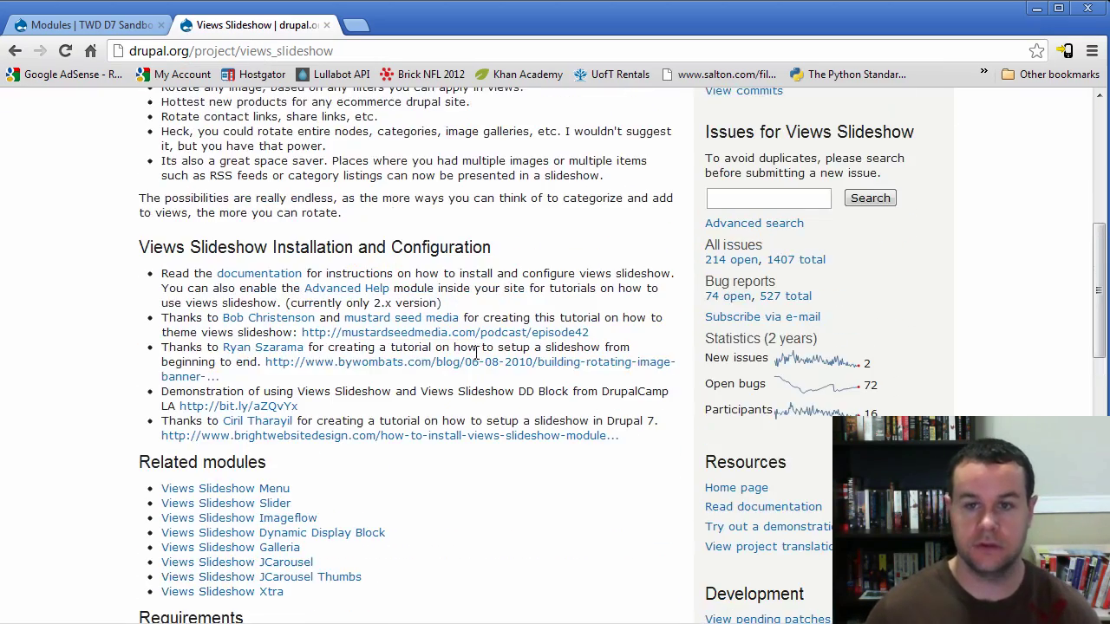
click(282, 275)
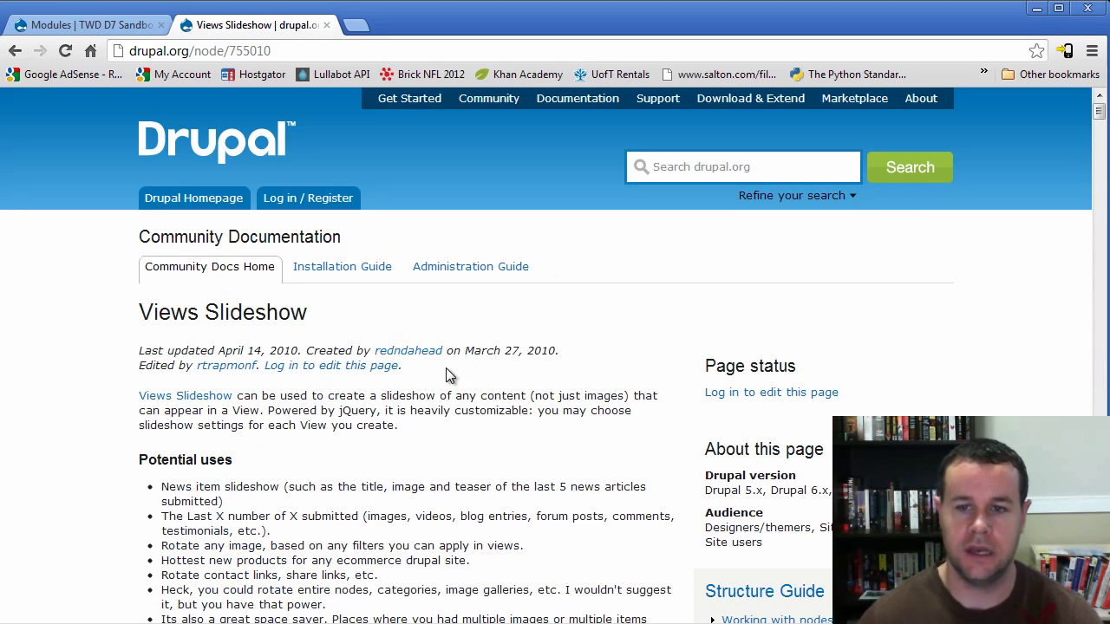
scroll(597, 364, down, 3)
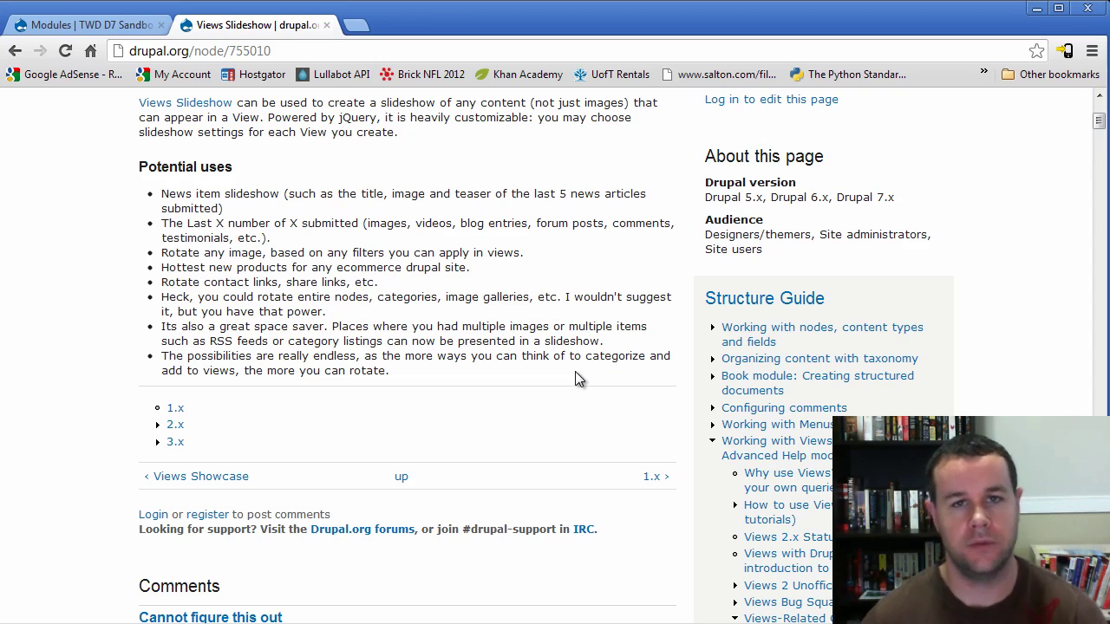
click(177, 443)
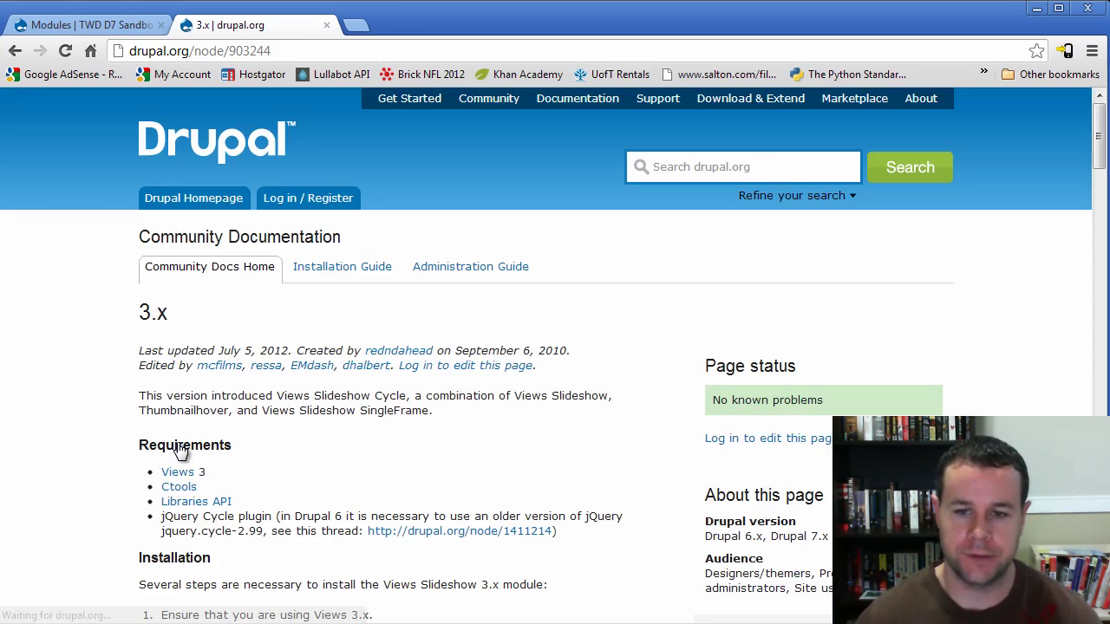
scroll(260, 386, down, 3)
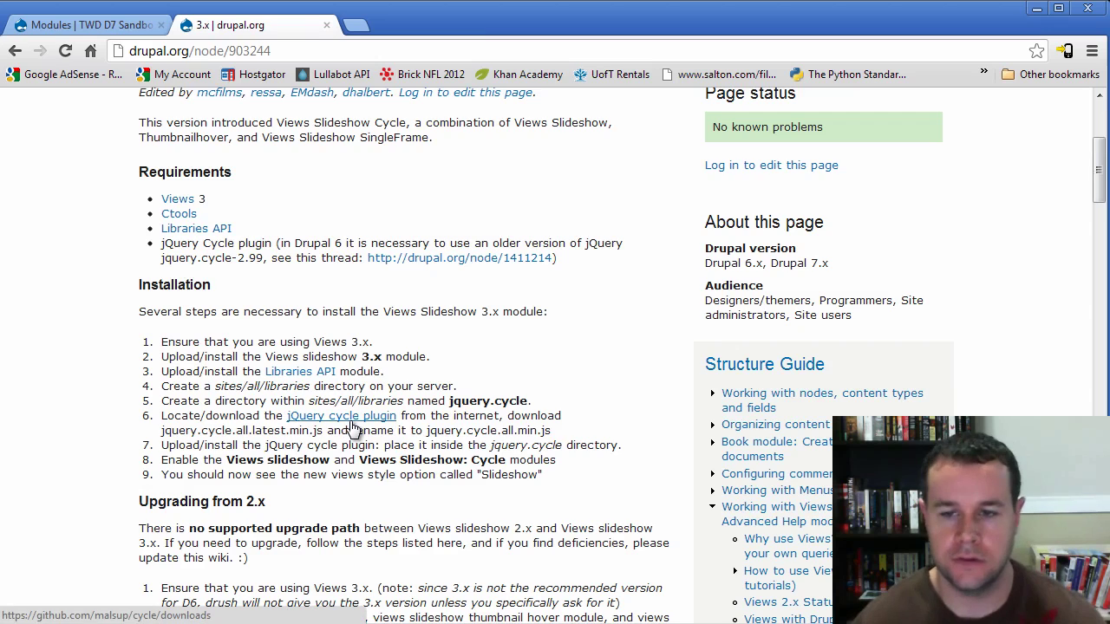
Step: Review the jQuery Cycle plugin's GitHub downloads, then select jquery.cycle.all.min.js in the 3.x steps
click(351, 425)
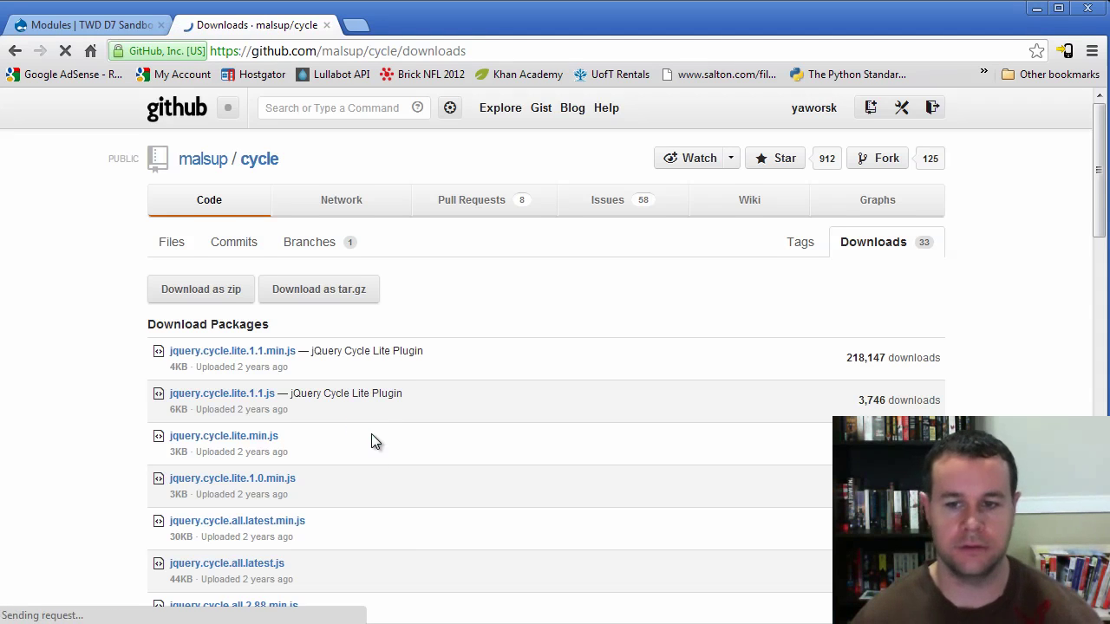
scroll(371, 435, down, 1)
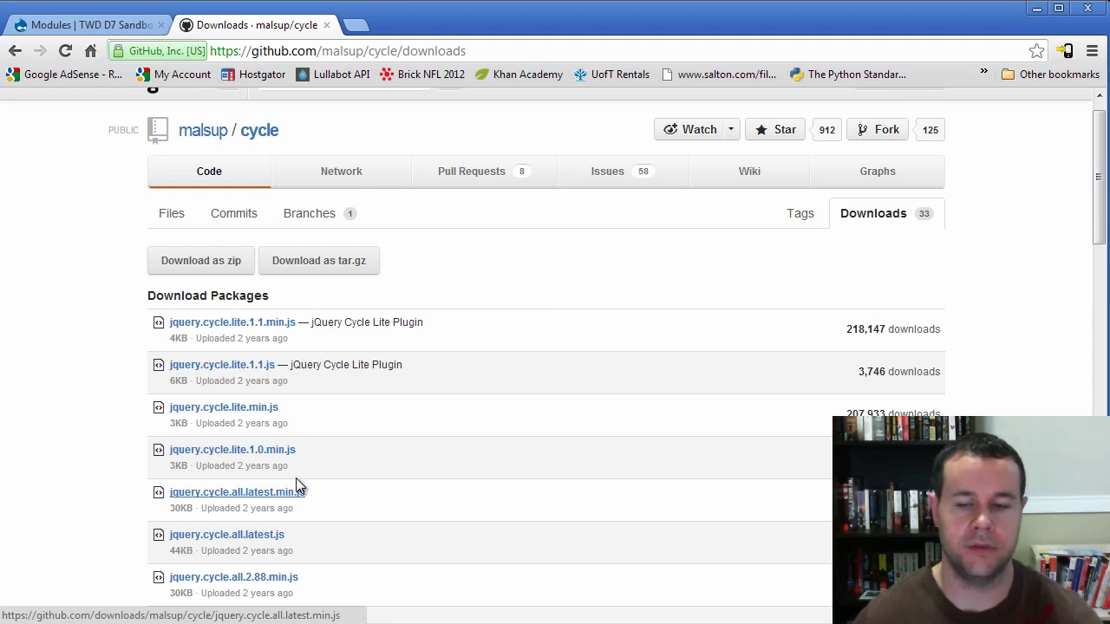
key(alt+Left)
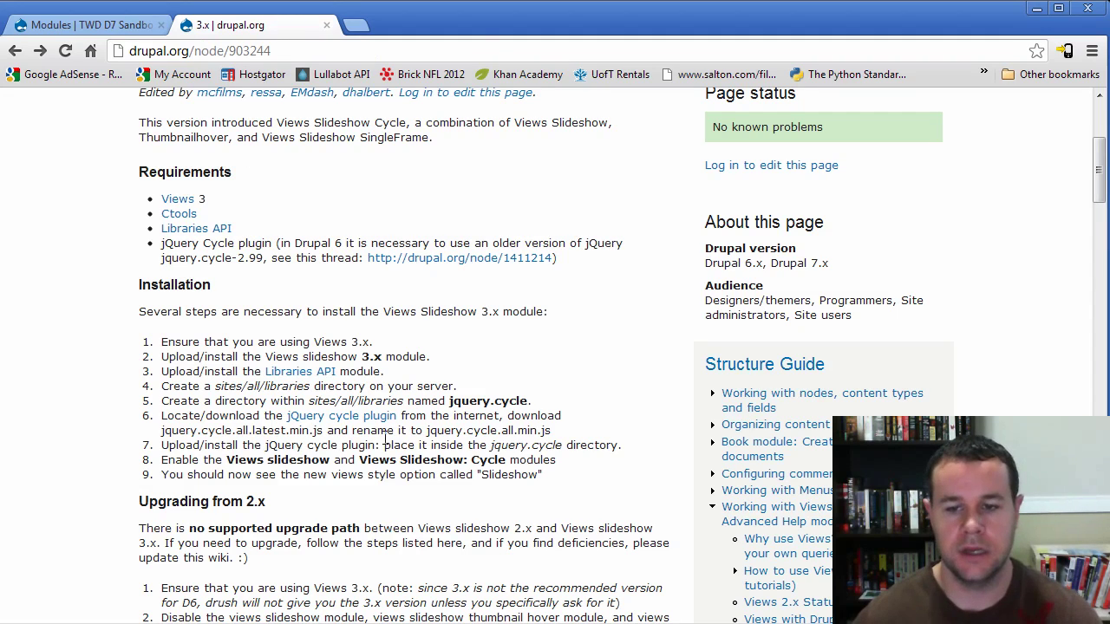
drag(427, 431, 548, 432)
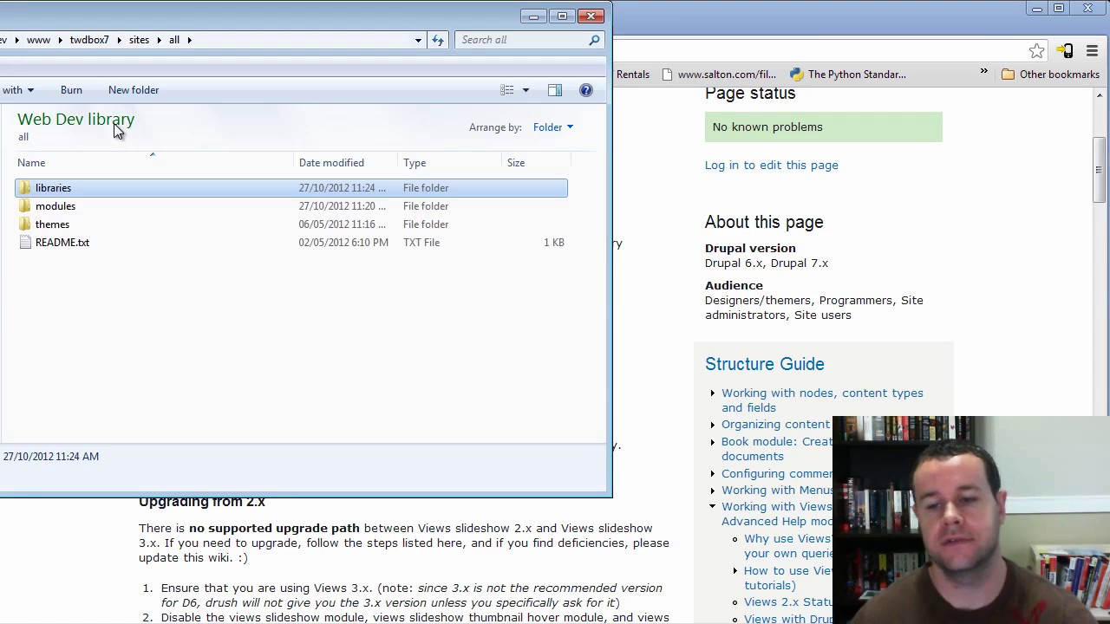
Step: Create a new folder named jquery.cycle inside sites/all/libraries
key(alt+Tab)
double_click(54, 189)
right_click(58, 226)
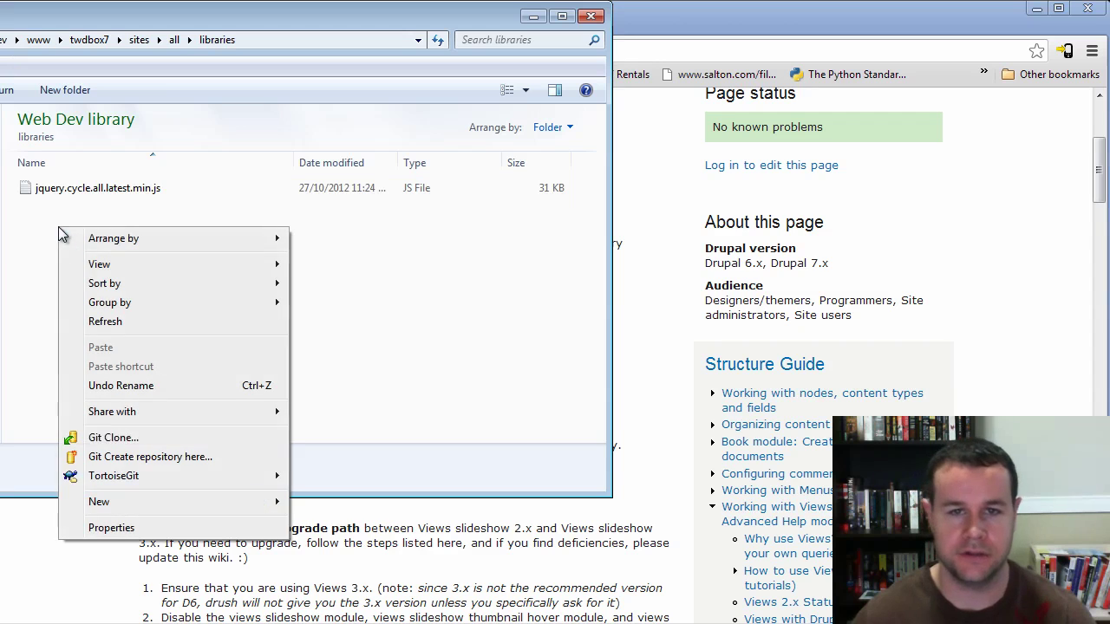
mouse_move(161, 504)
click(331, 509)
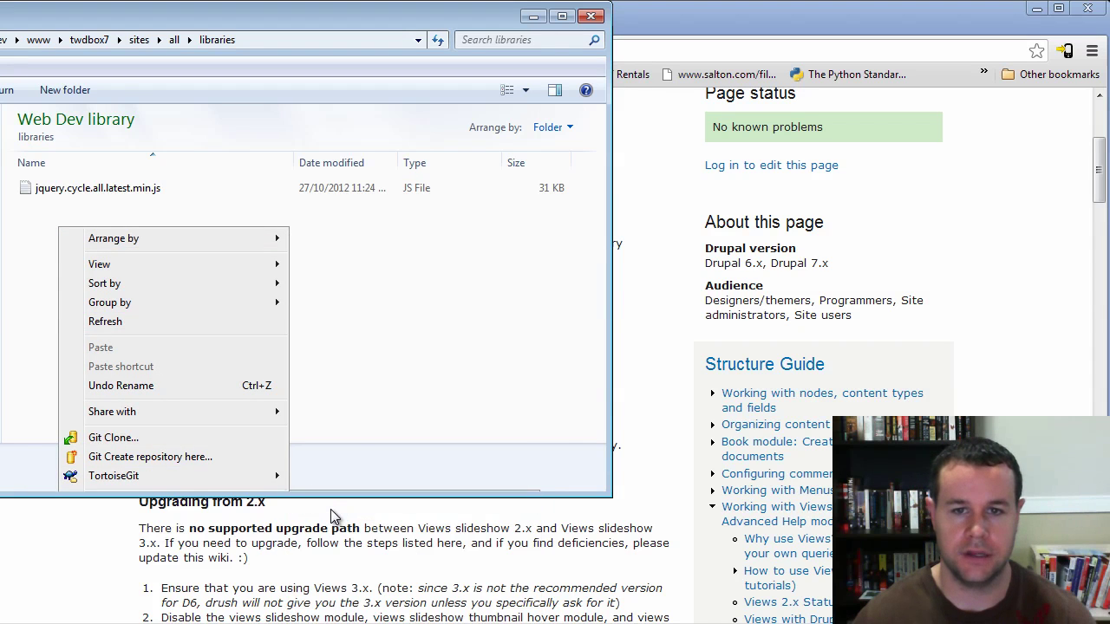
text(jquery)
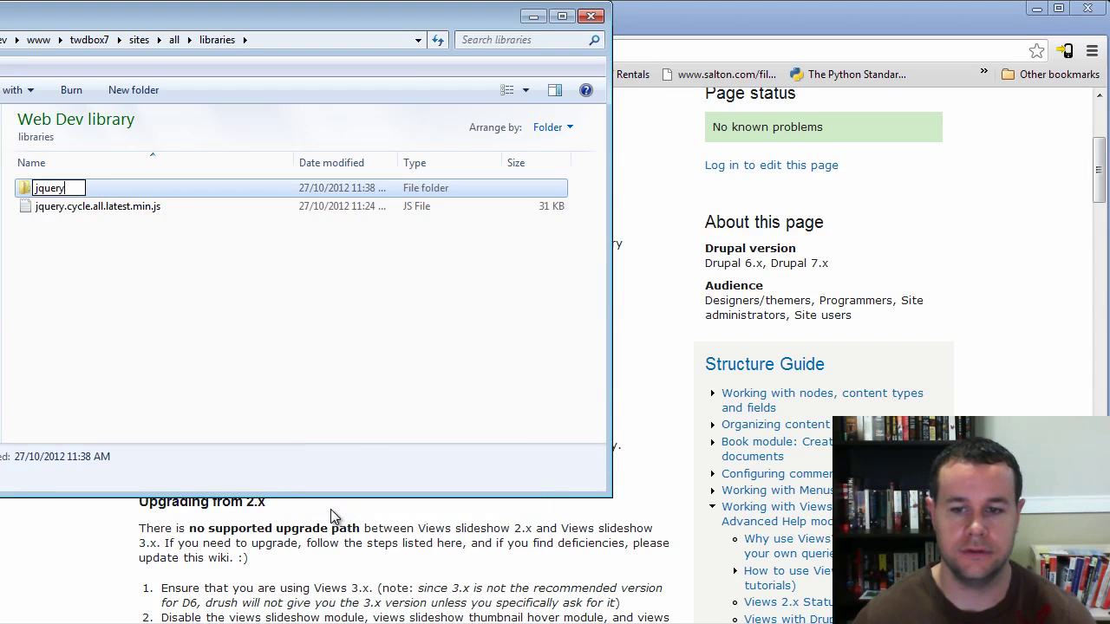
text(.cycle)
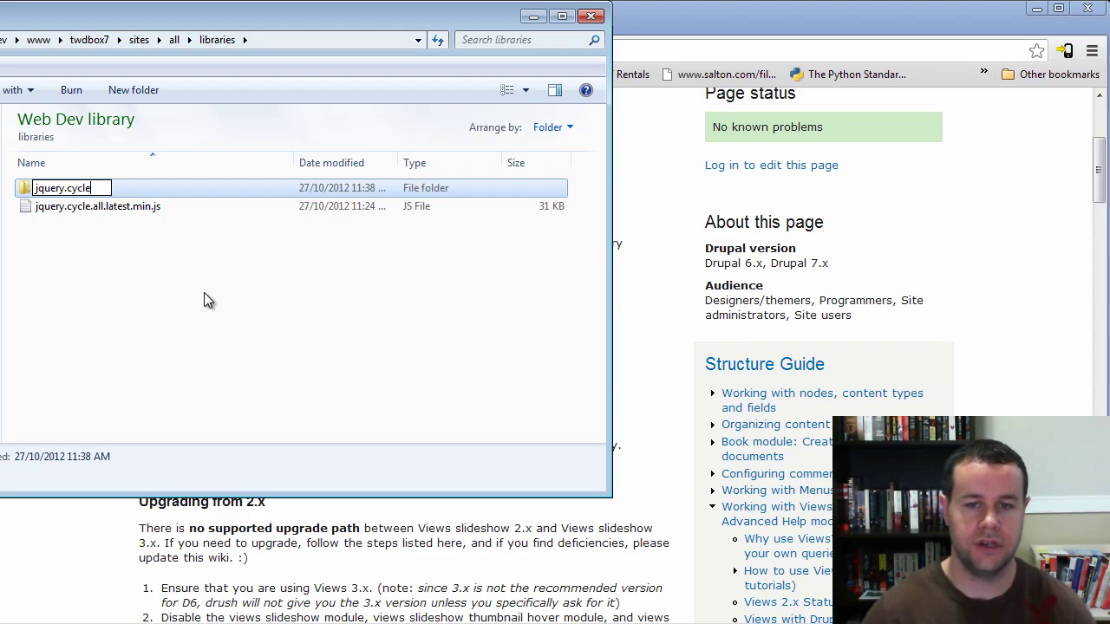
key(Return)
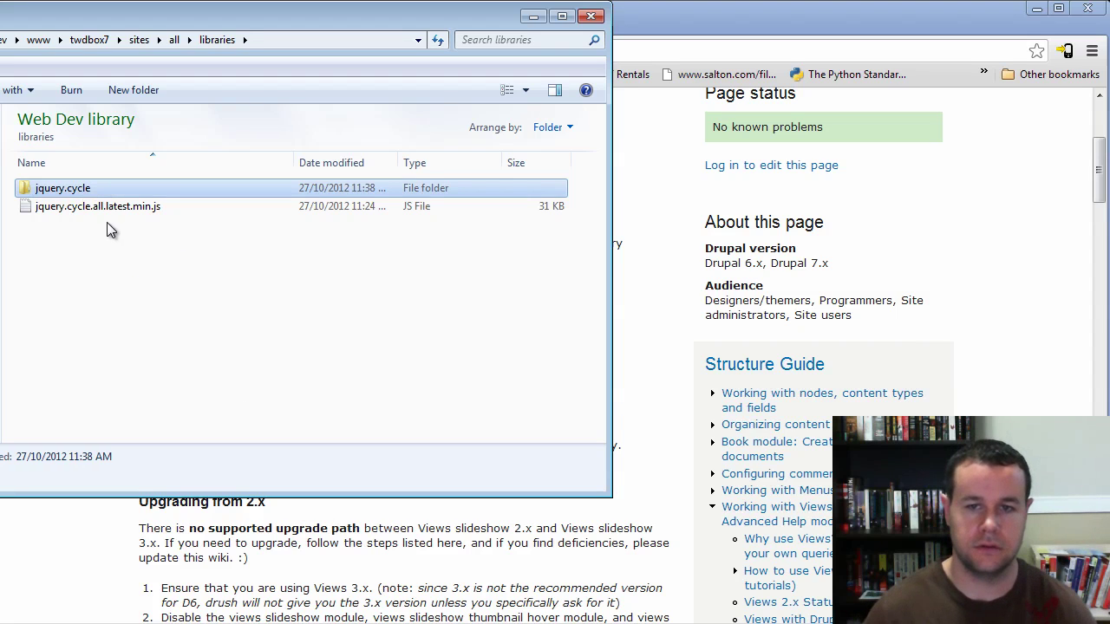
Step: Rename the downloaded script to jquery.cycle.all.min.js and move it into the jquery.cycle folder
click(118, 214)
click(145, 209)
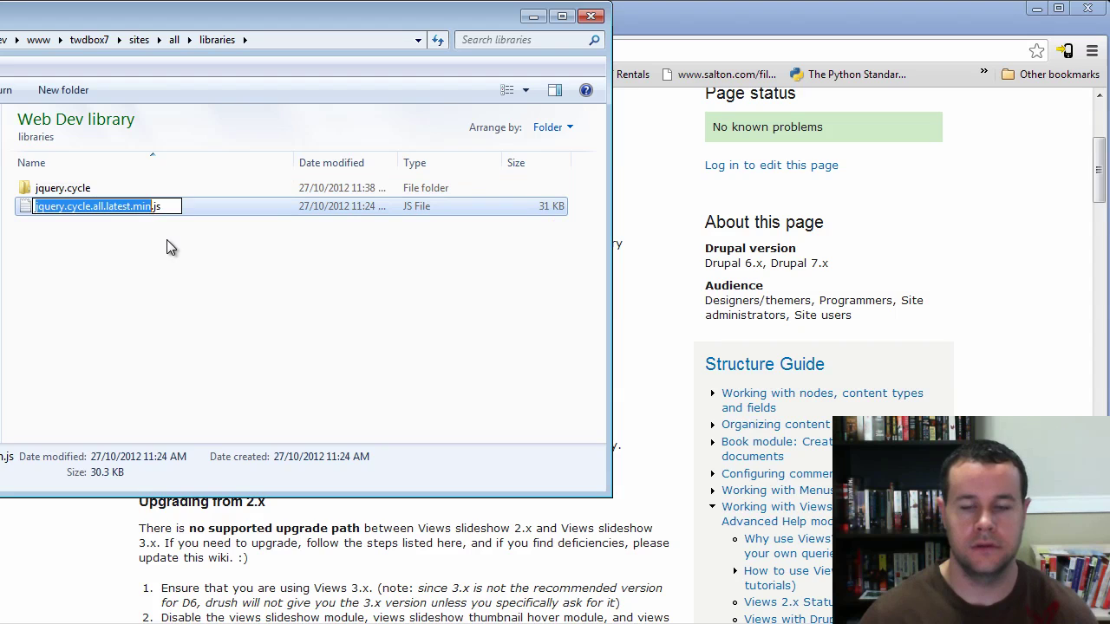
key(BackSpace)
key(Delete)
key(Delete)
key(Delete)
text(jquery.cycle.all.min.js)
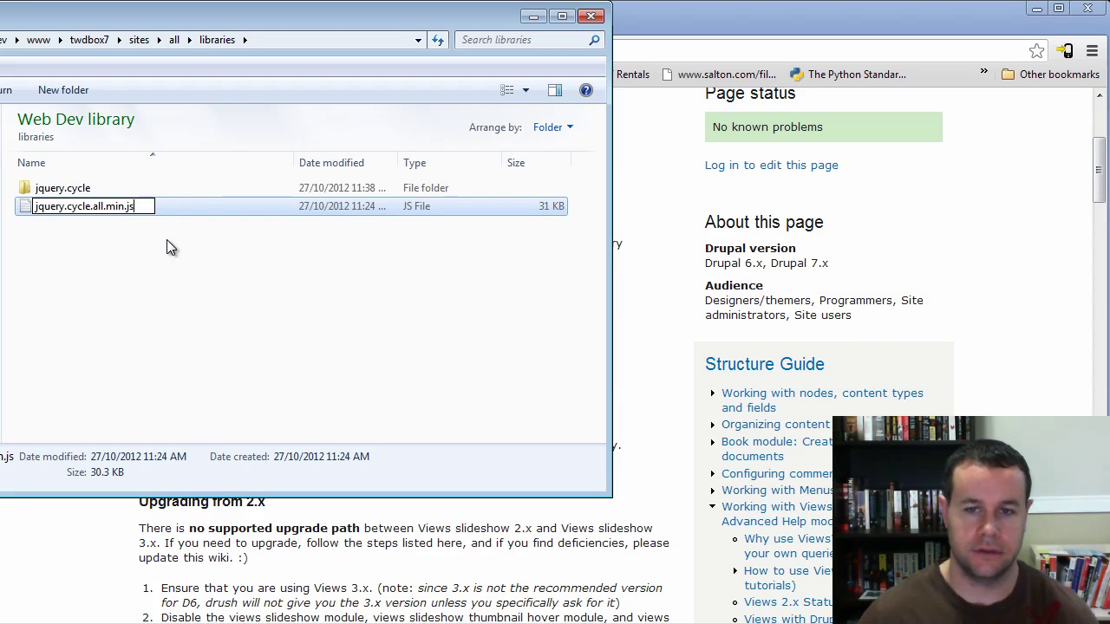
key(Return)
drag(47, 210, 60, 183)
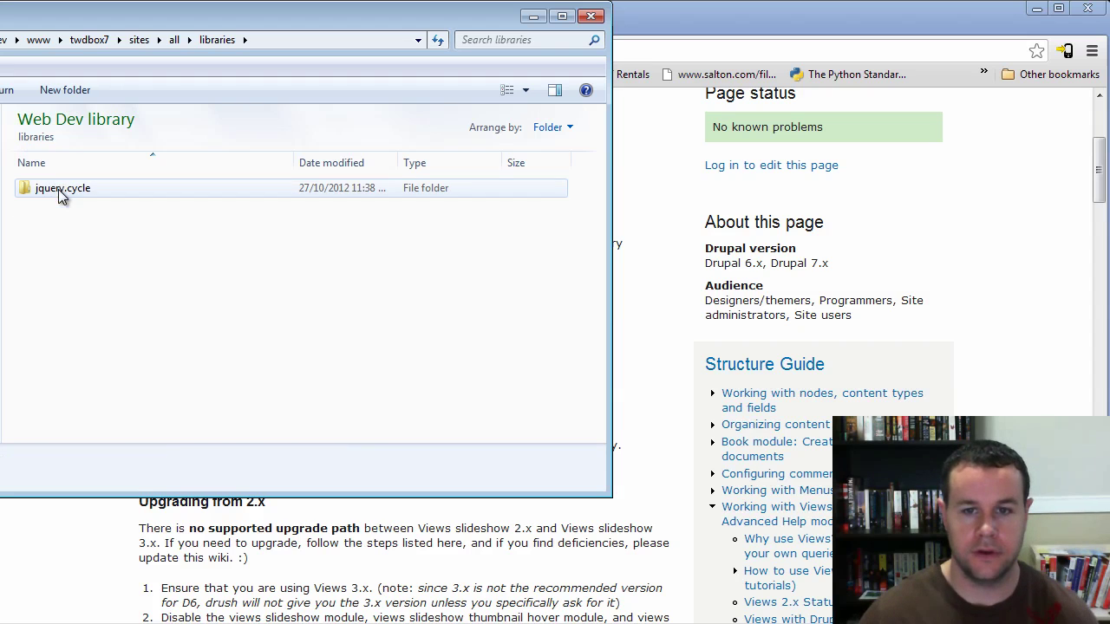
click(664, 379)
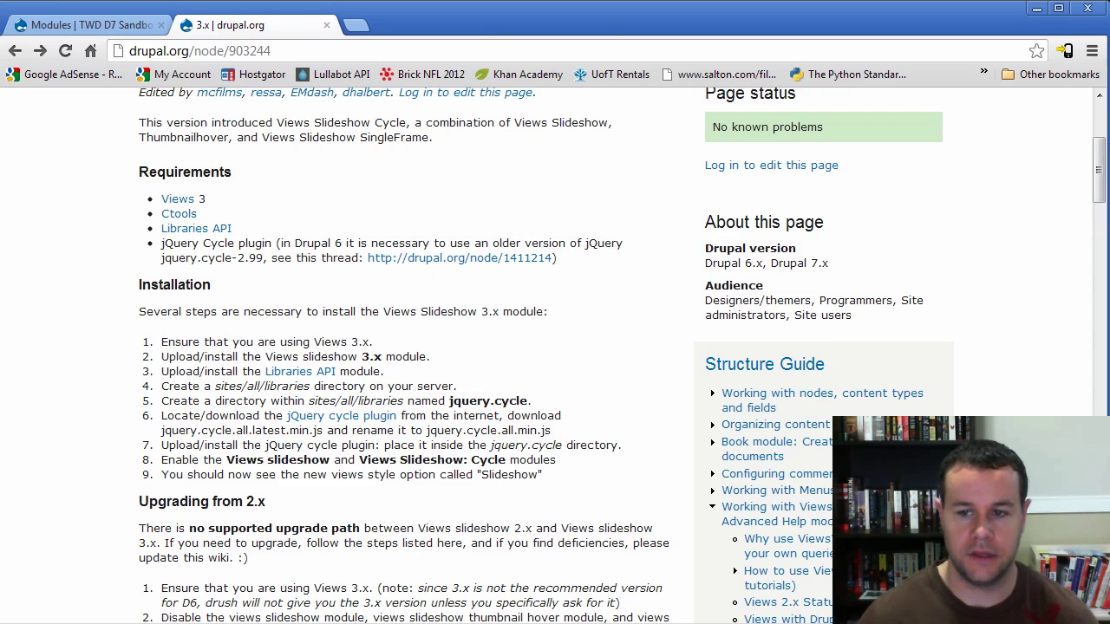
key(alt+Tab)
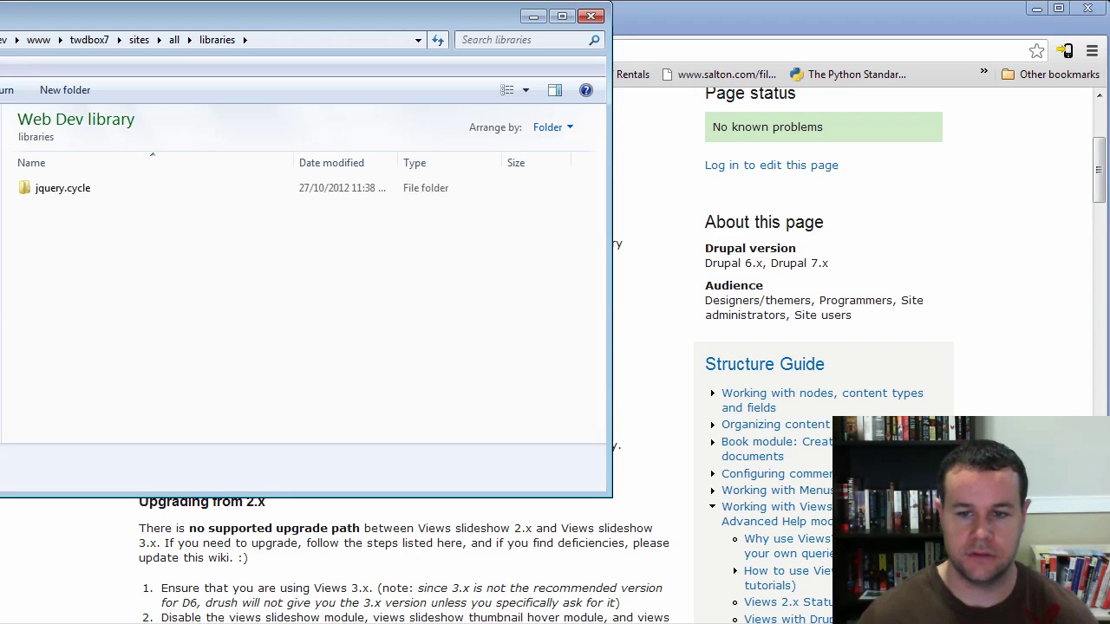
Step: Close the documentation tab and start adding a new view in Drupal
click(533, 17)
click(327, 25)
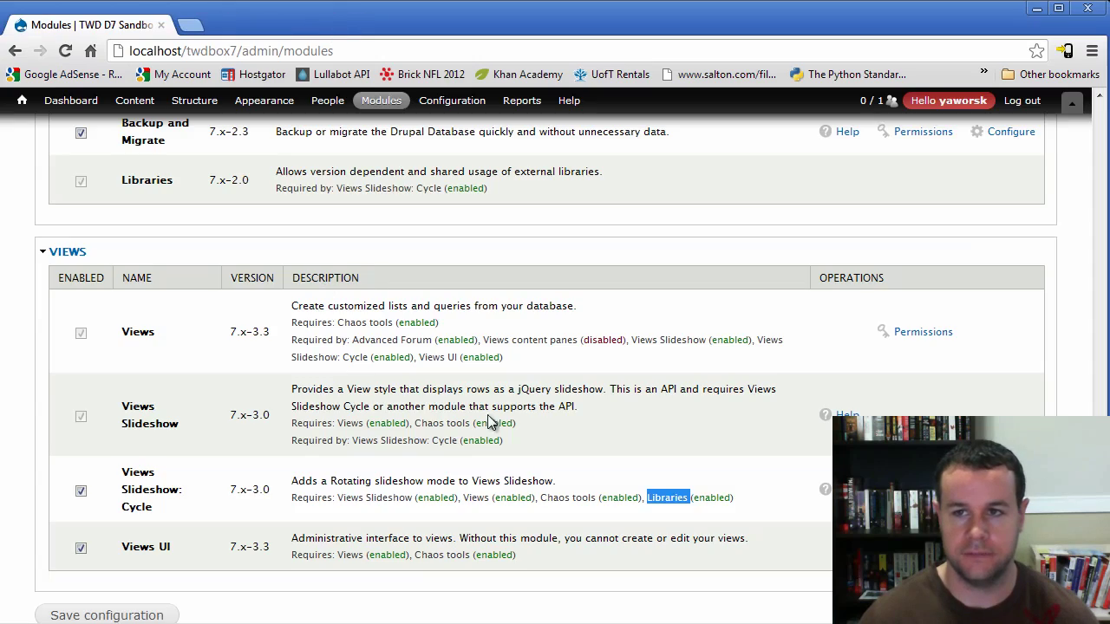
scroll(841, 200, up, 20)
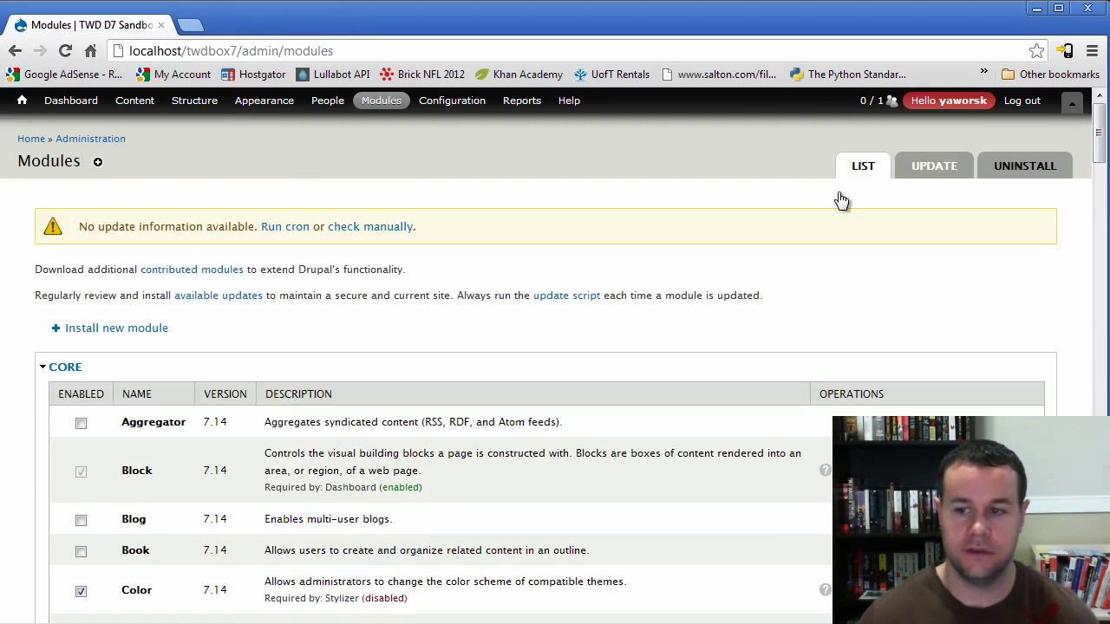
mouse_move(205, 103)
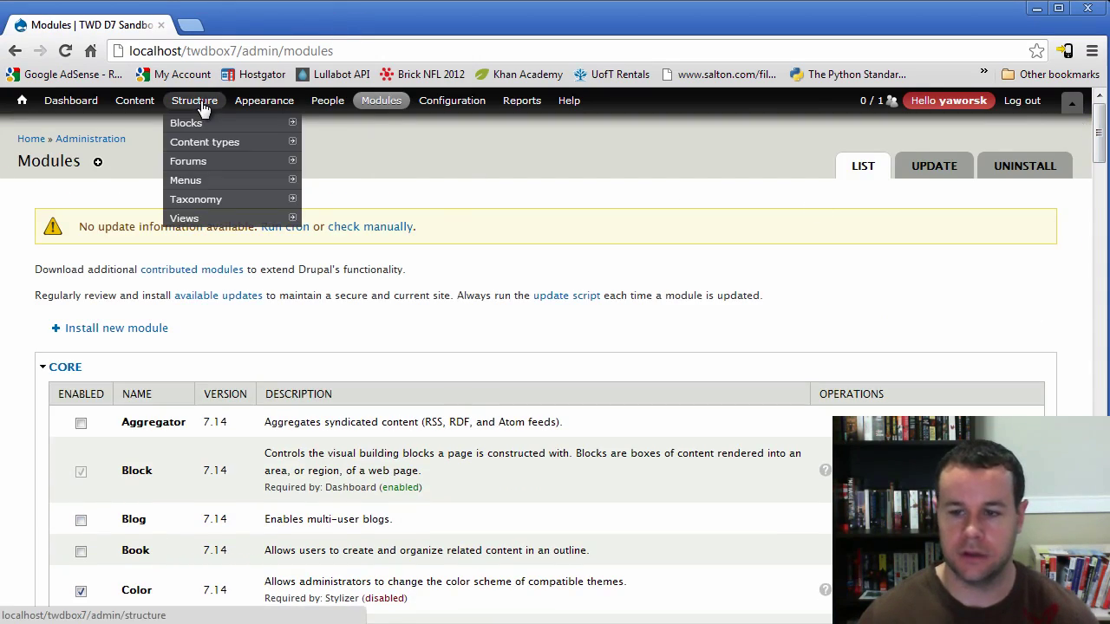
mouse_move(211, 223)
click(362, 227)
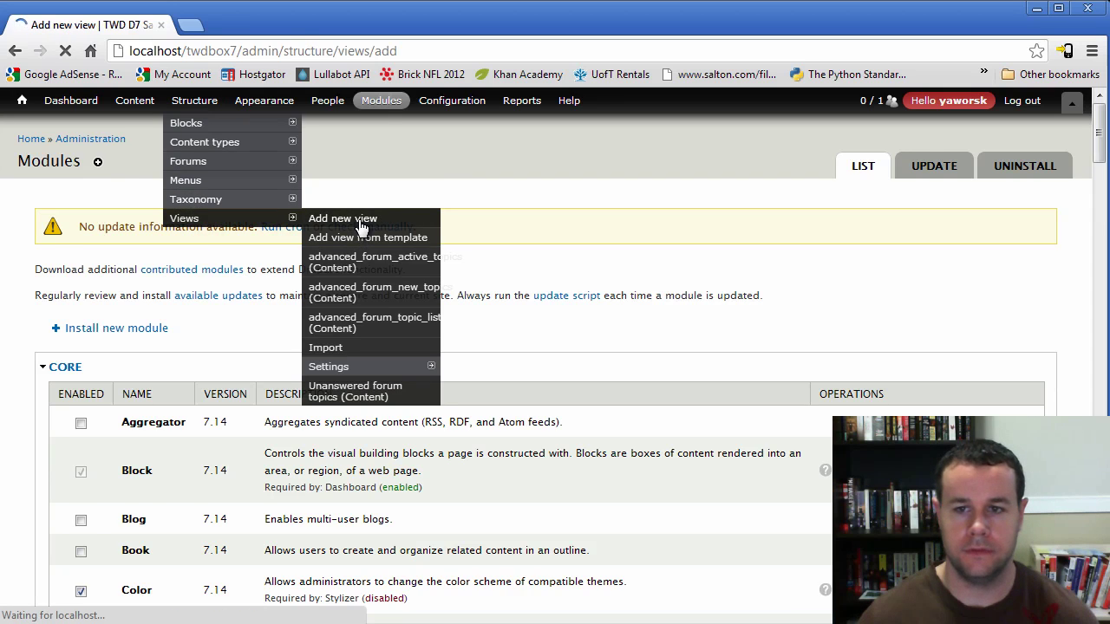
Step: Name the view 'Front Page Slideshow' with description 'This will cycle through specific image nodes on the front page'
click(121, 232)
text(Fr)
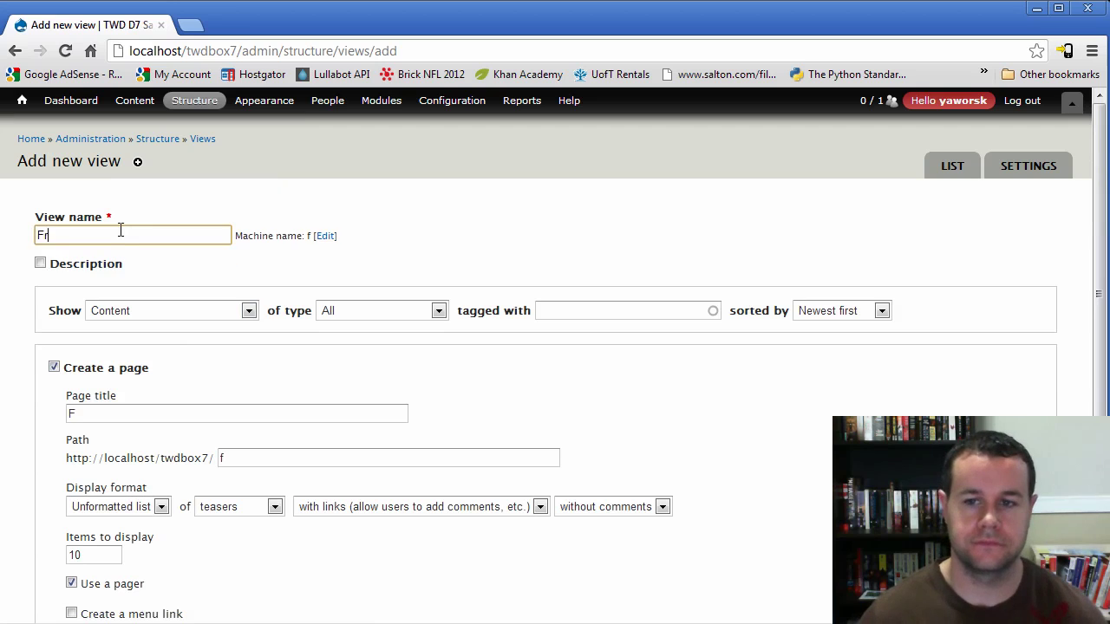
text(ont Page Slideshow)
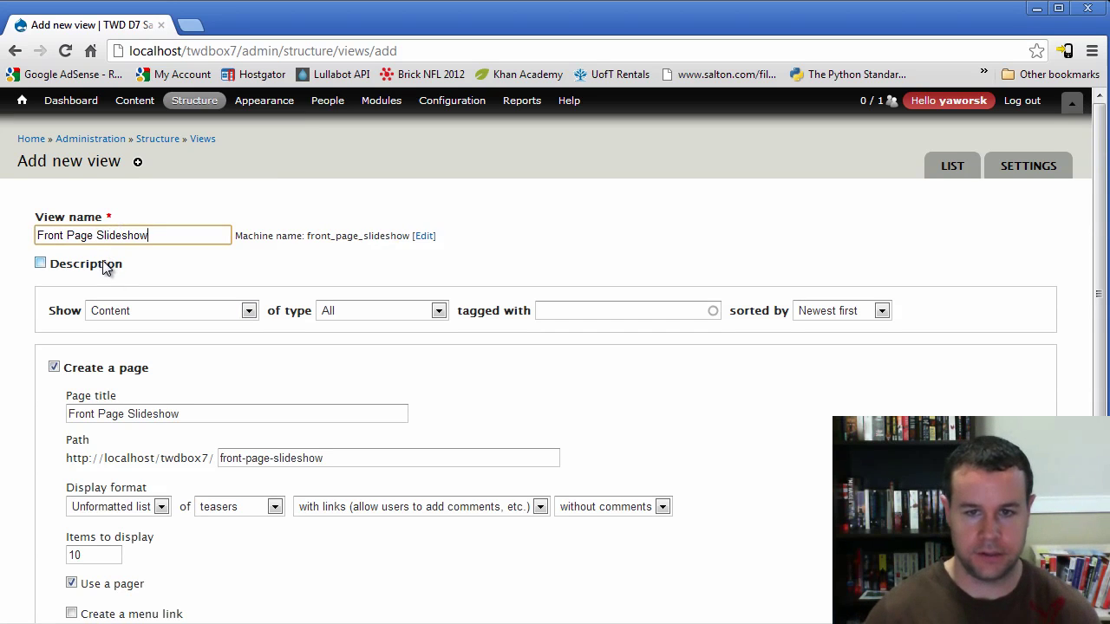
click(106, 265)
click(105, 281)
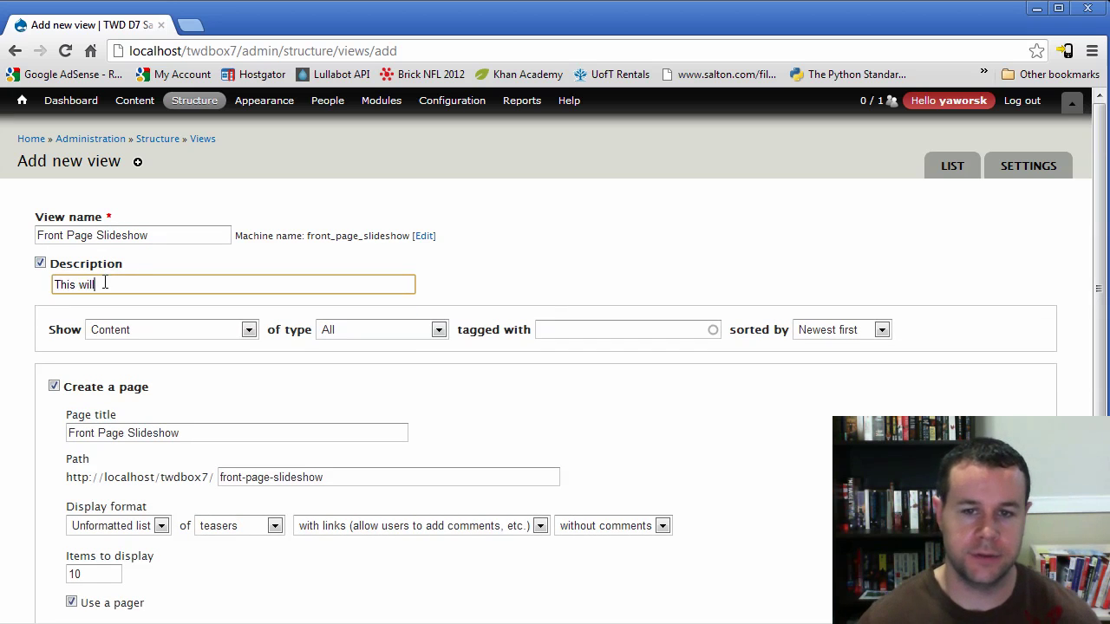
text(This will cyc)
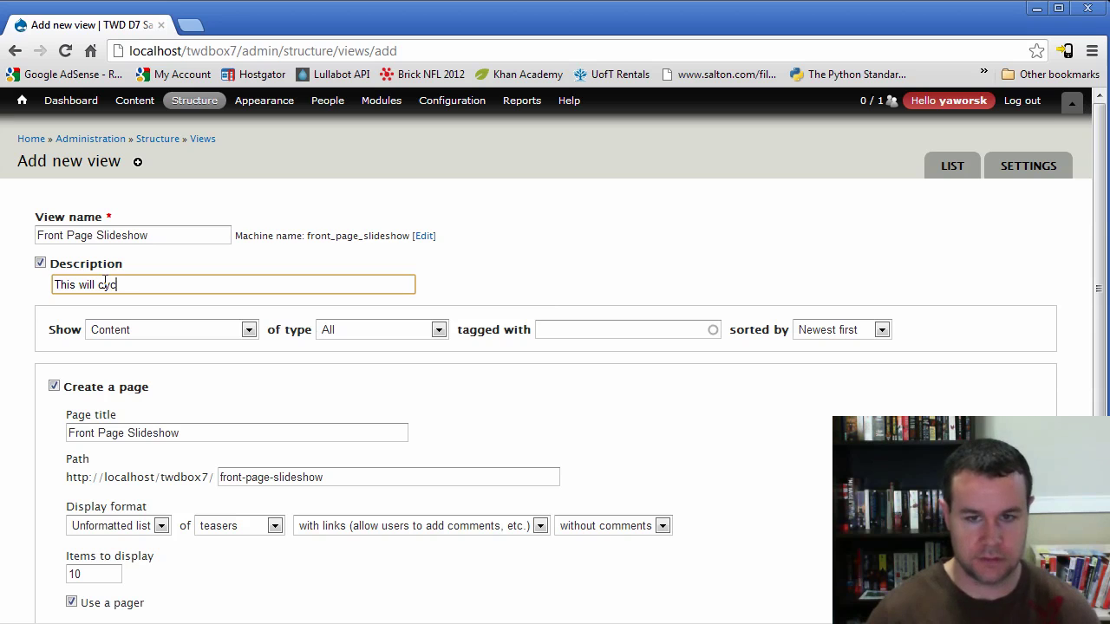
text(le through specific)
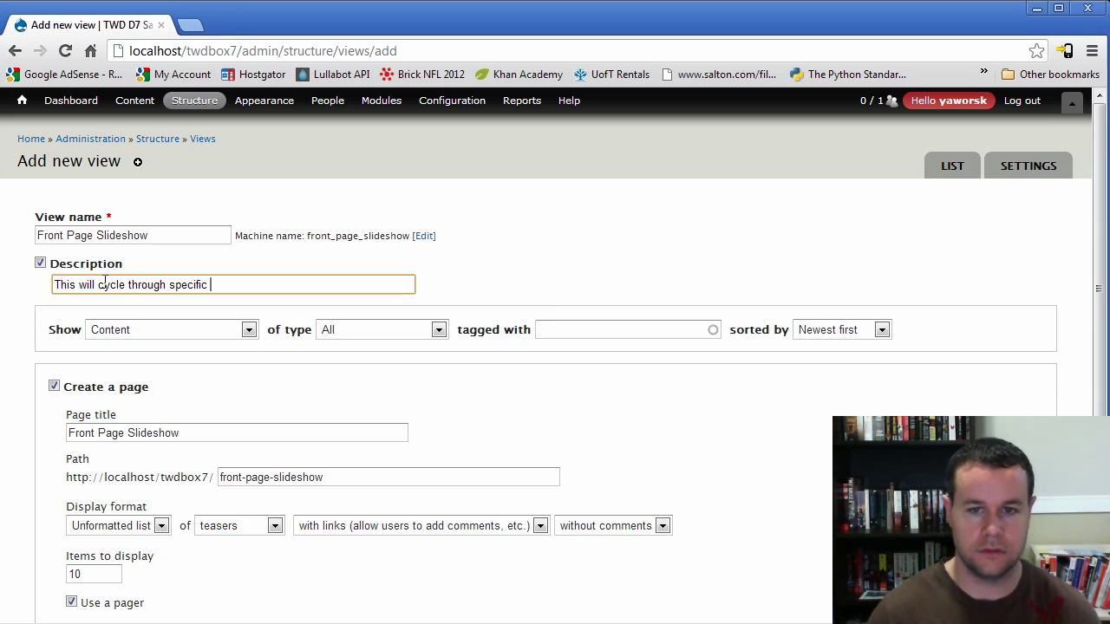
text( image nodes on the front pa)
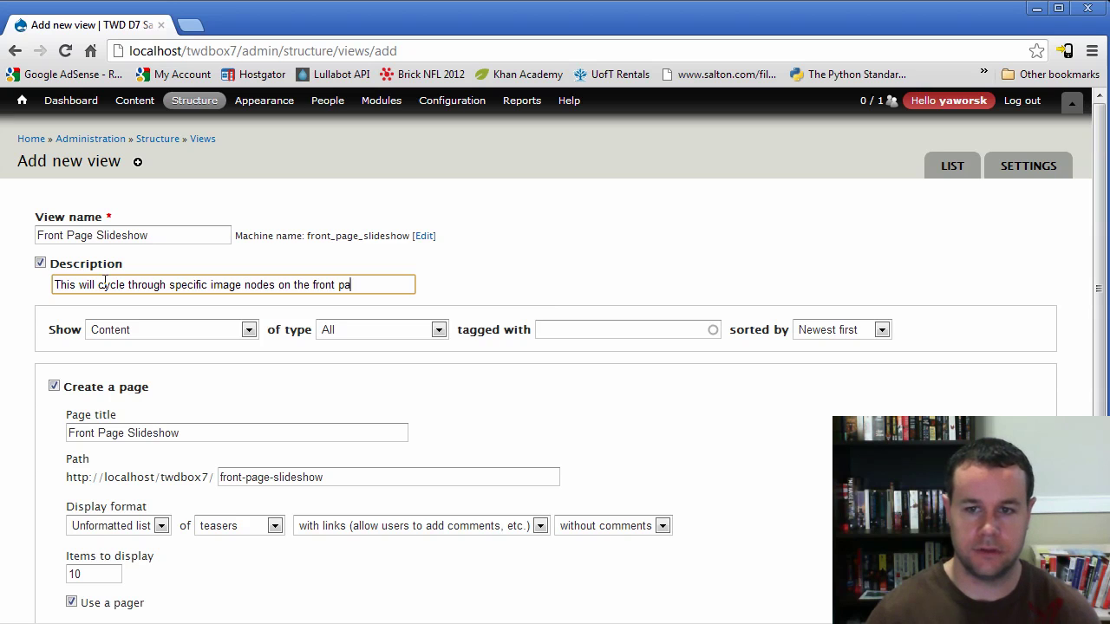
text(ge)
Step: Keep Show as Content and set 'of type' to Front page slideshow
click(182, 329)
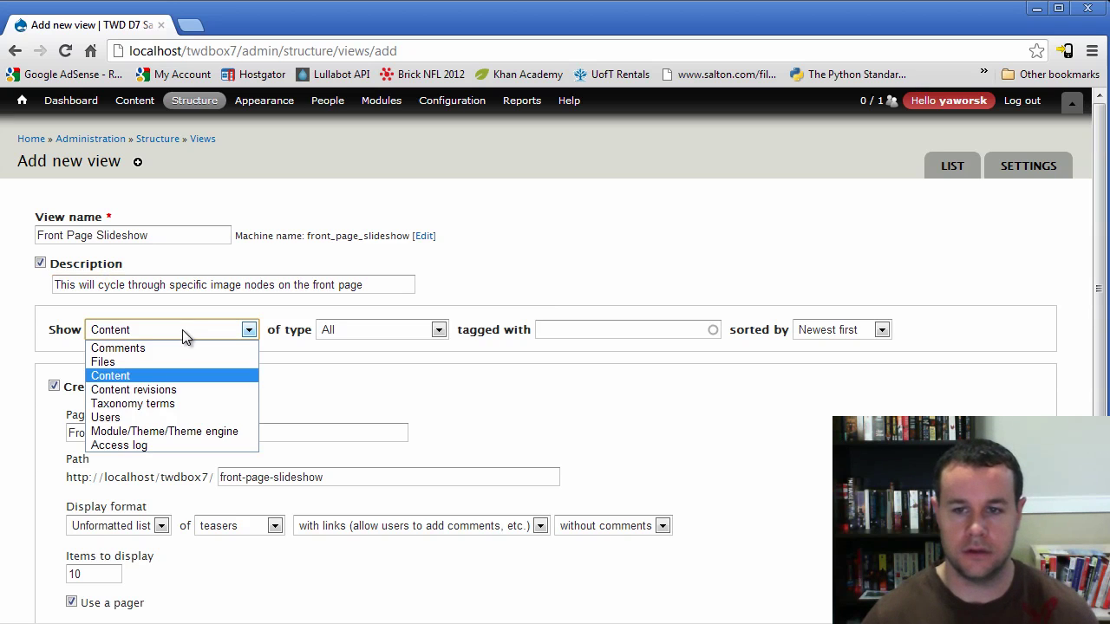
click(372, 343)
click(370, 332)
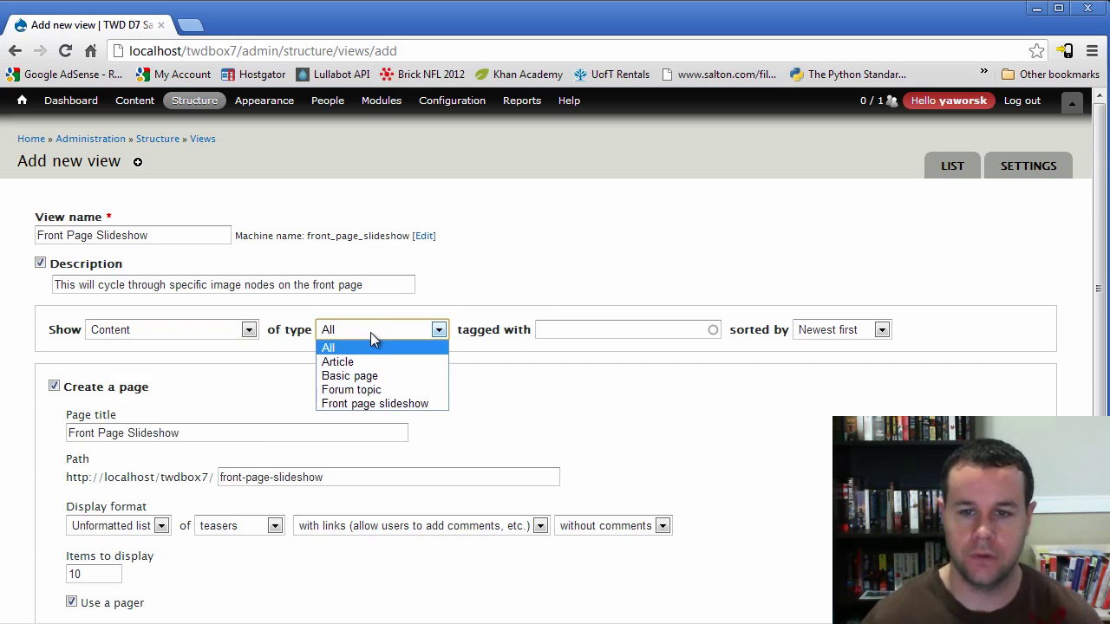
click(376, 403)
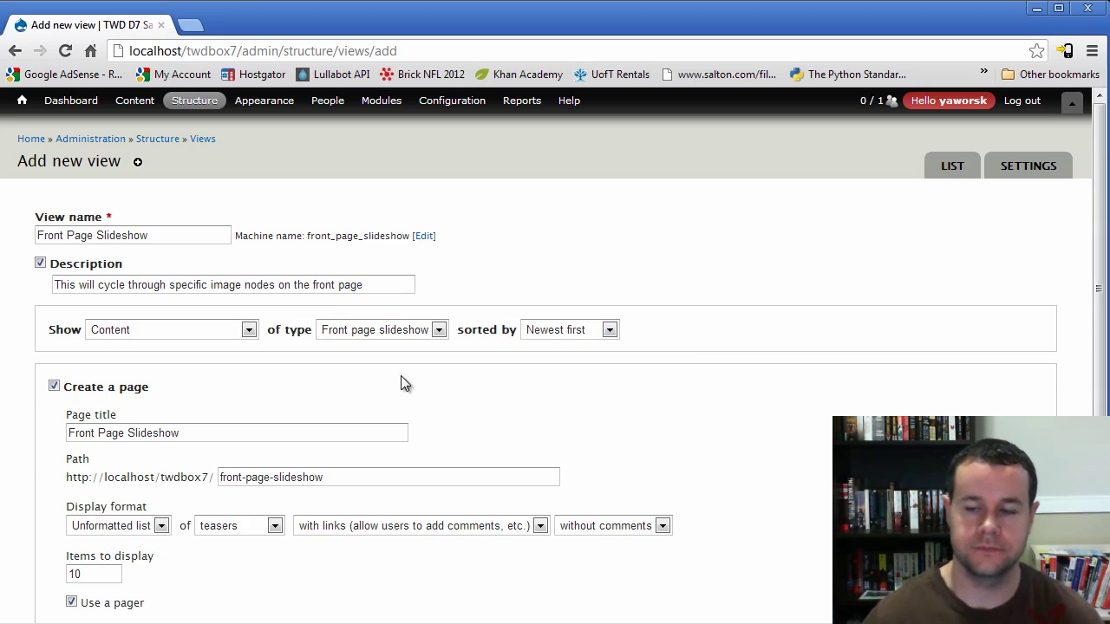
scroll(612, 395, down, 1)
scroll(612, 396, down, 2)
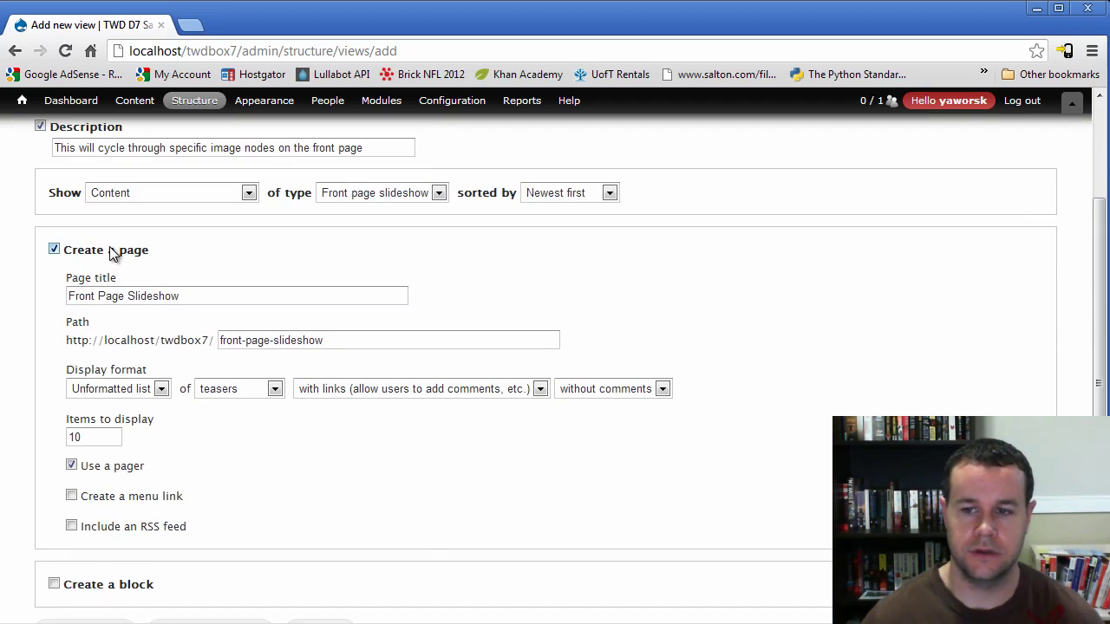
Step: Set the page title to Welcome and the path to home
drag(204, 297, 50, 363)
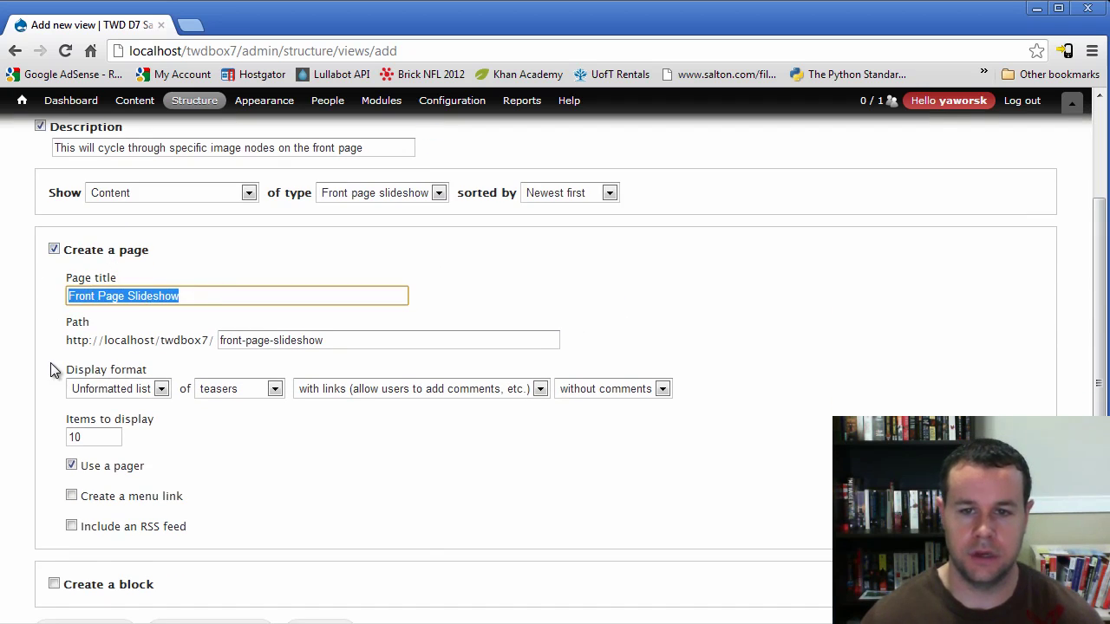
text(Welco)
key(BackSpace)
key(BackSpace)
text(come)
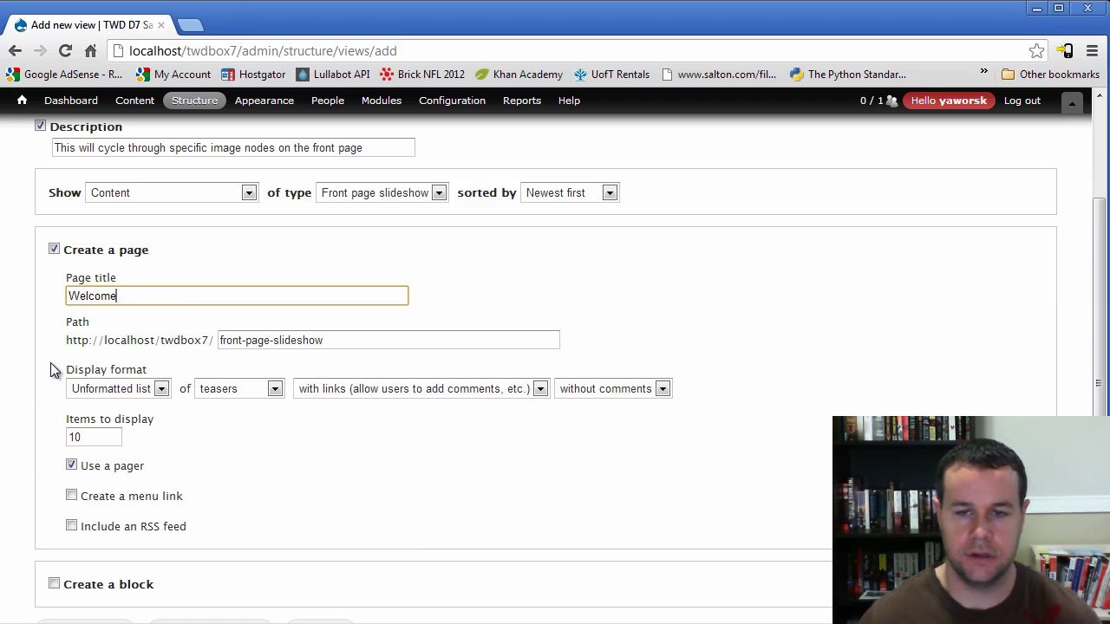
triple_click(337, 339)
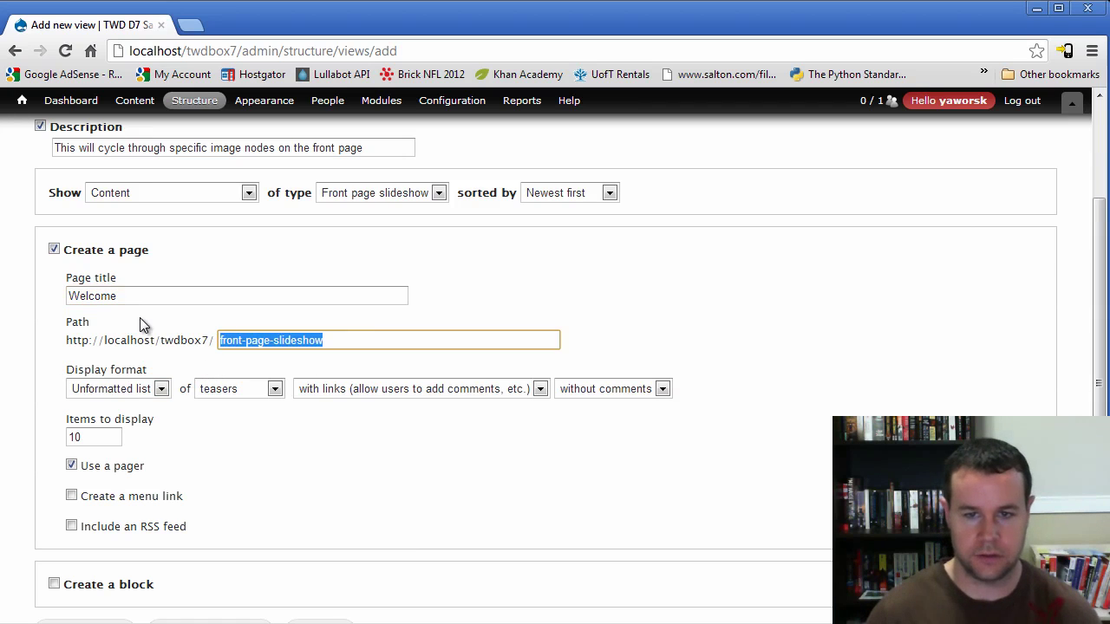
text(home)
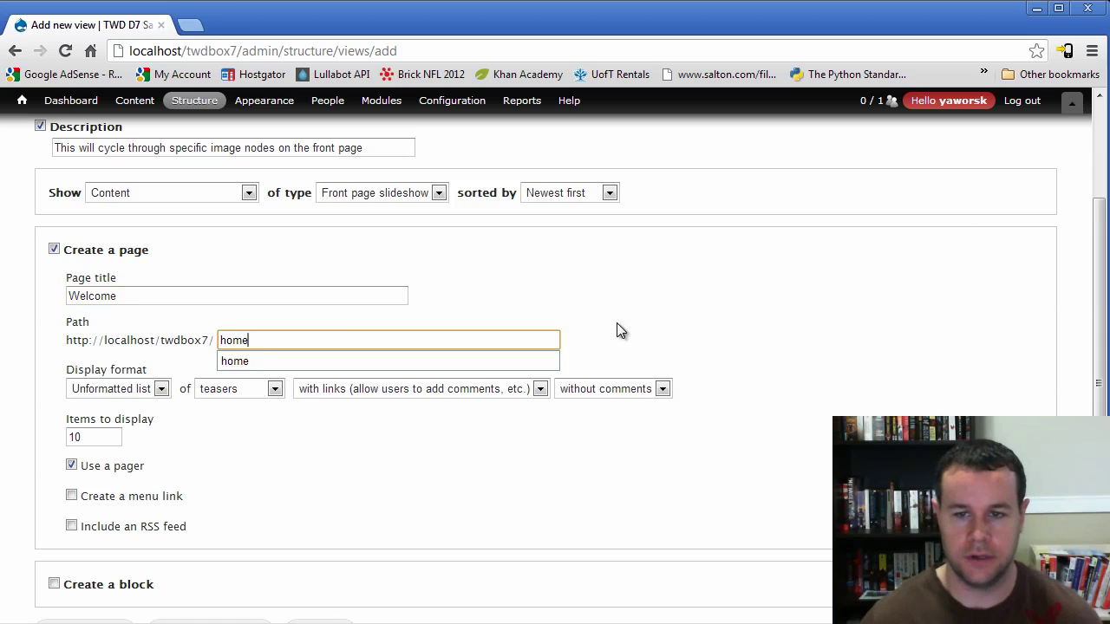
key(Escape)
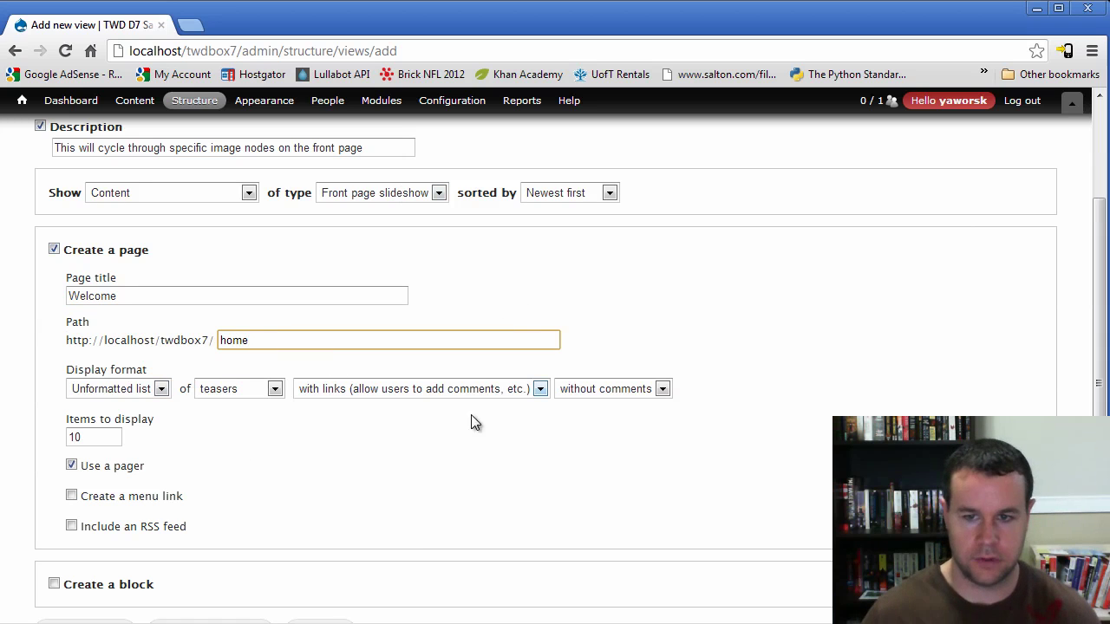
Step: Choose Slideshow of fields with 0 items to display, then continue to the view editor
click(160, 389)
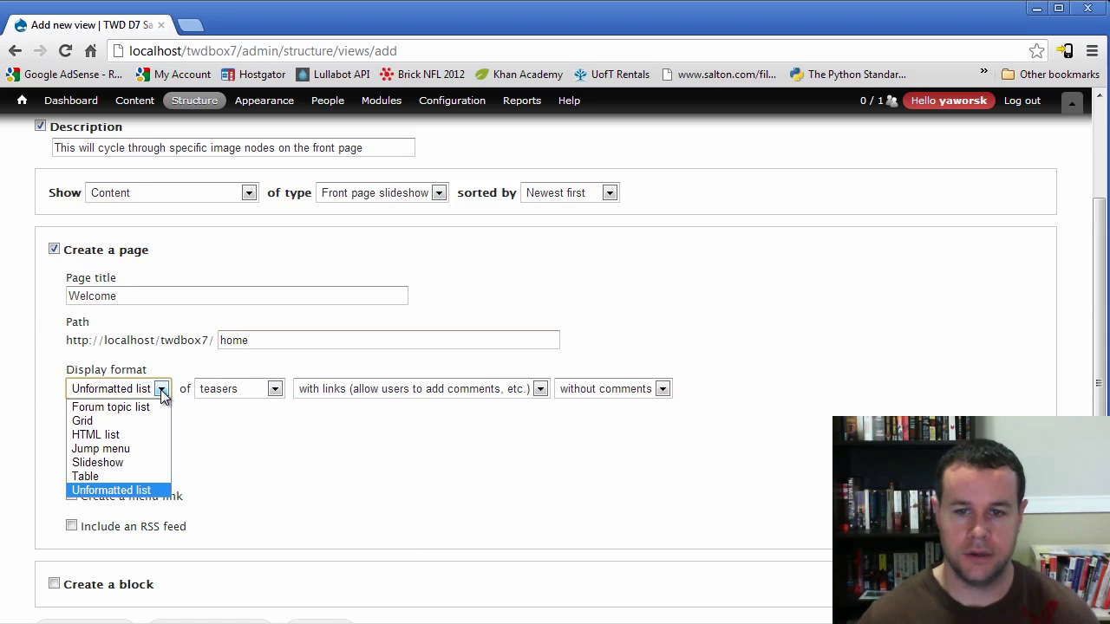
click(158, 462)
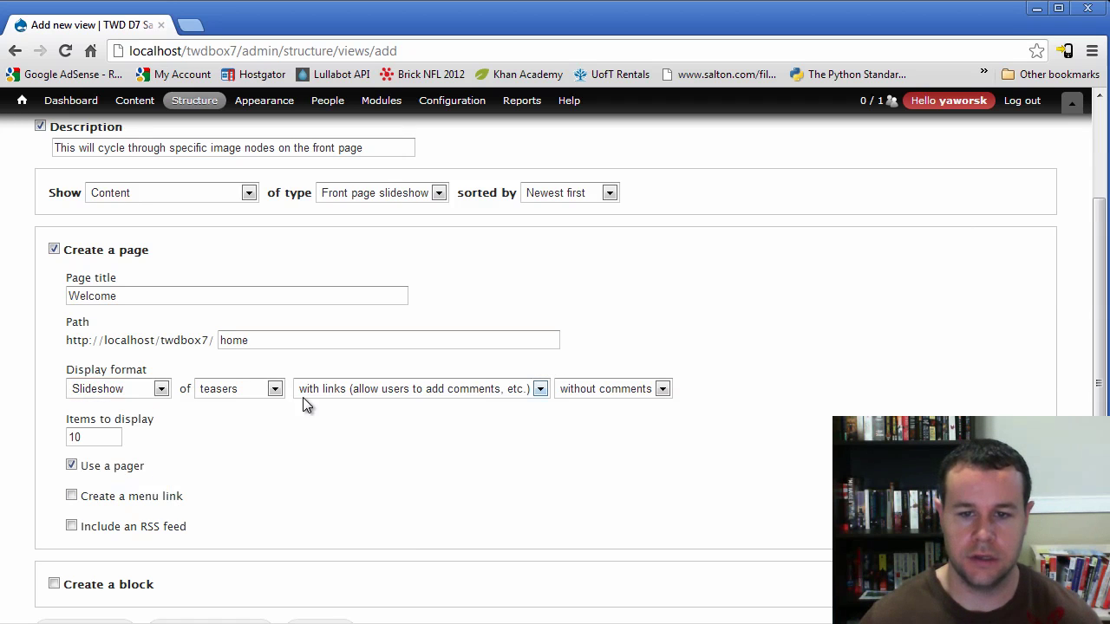
click(275, 388)
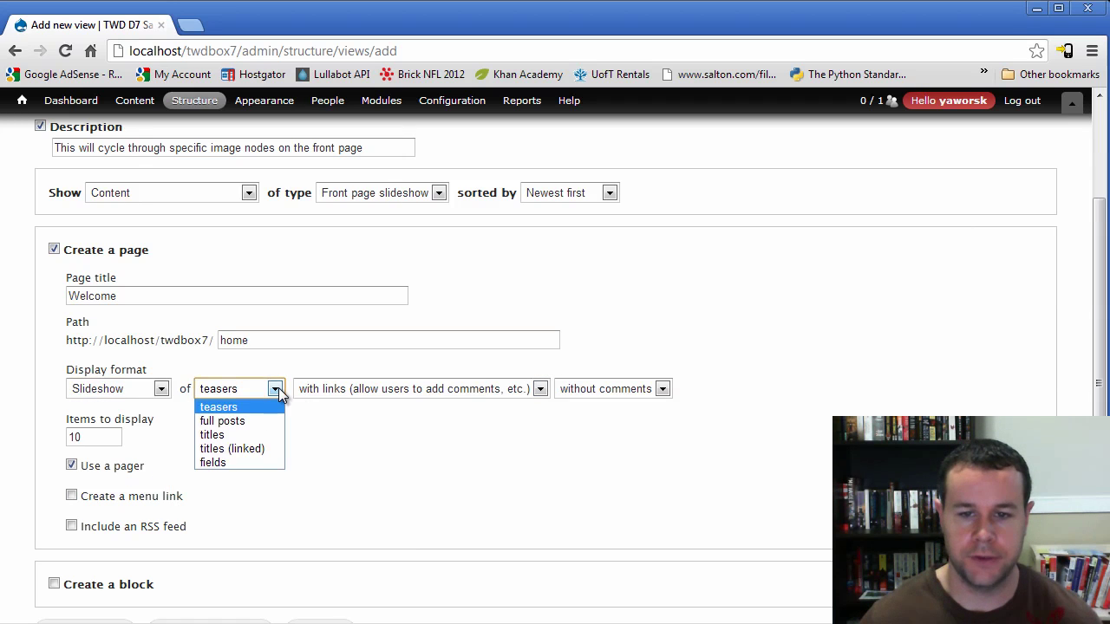
click(268, 463)
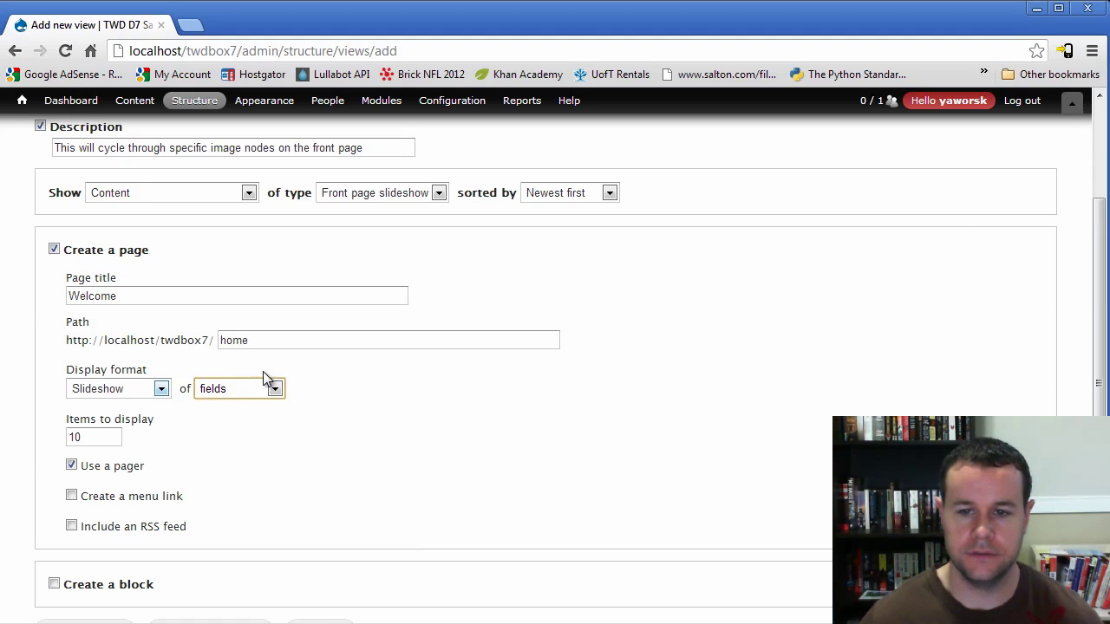
drag(96, 437, 21, 448)
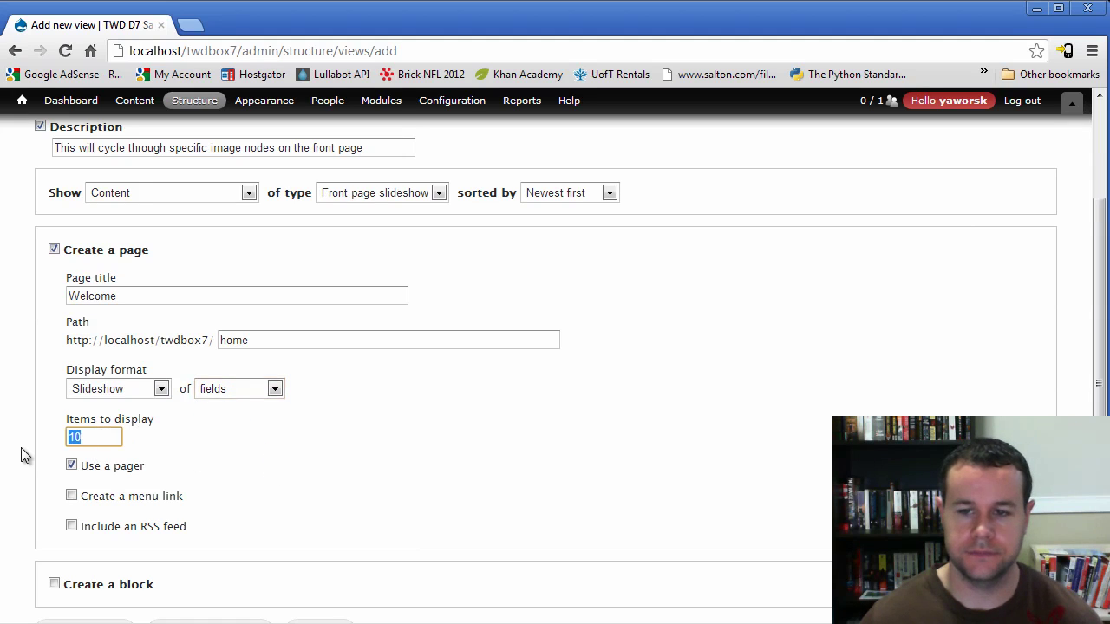
text(0)
click(192, 474)
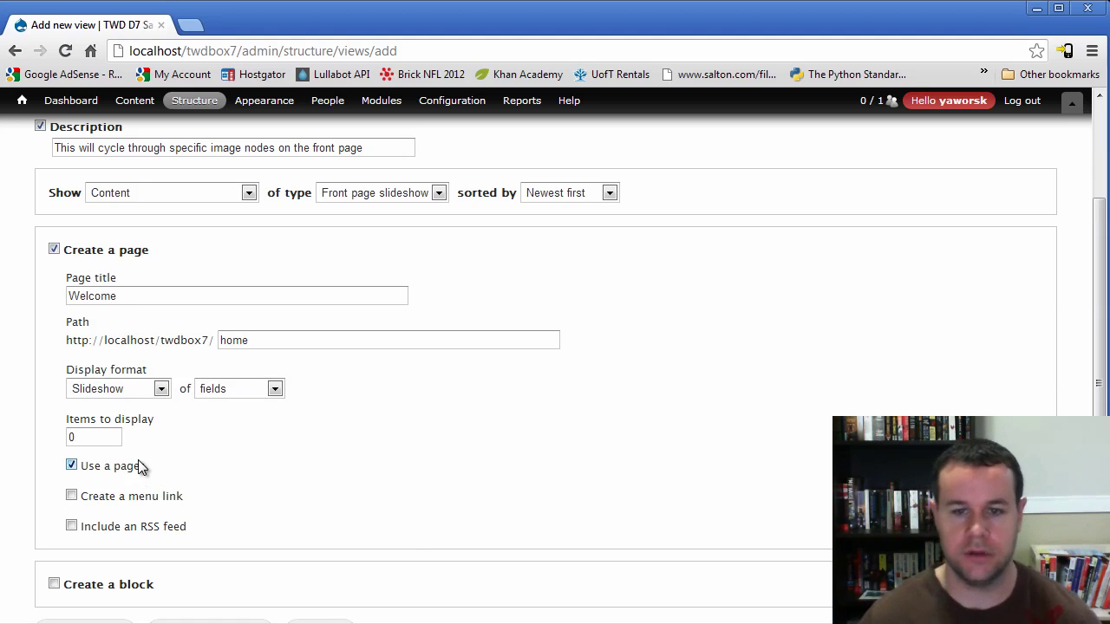
scroll(229, 478, down, 1)
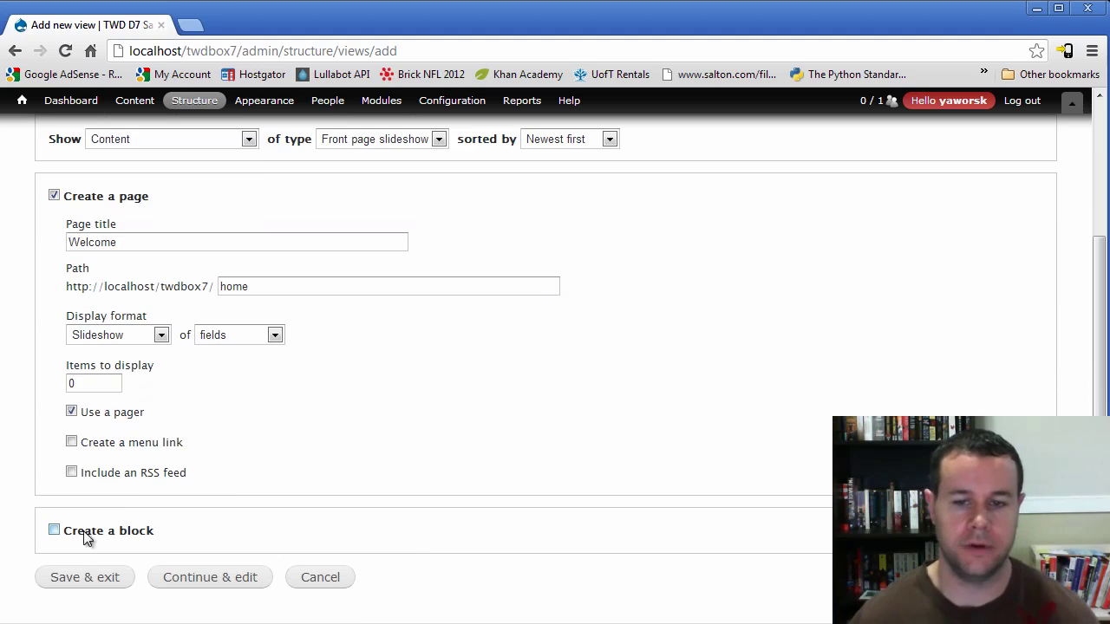
click(206, 580)
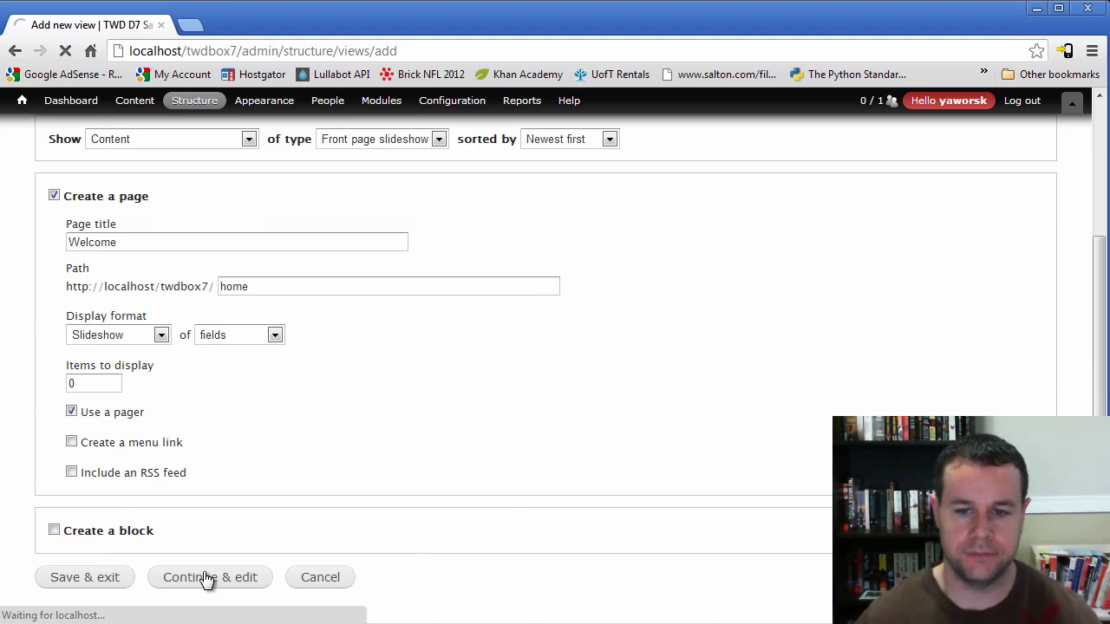
scroll(292, 432, down, 4)
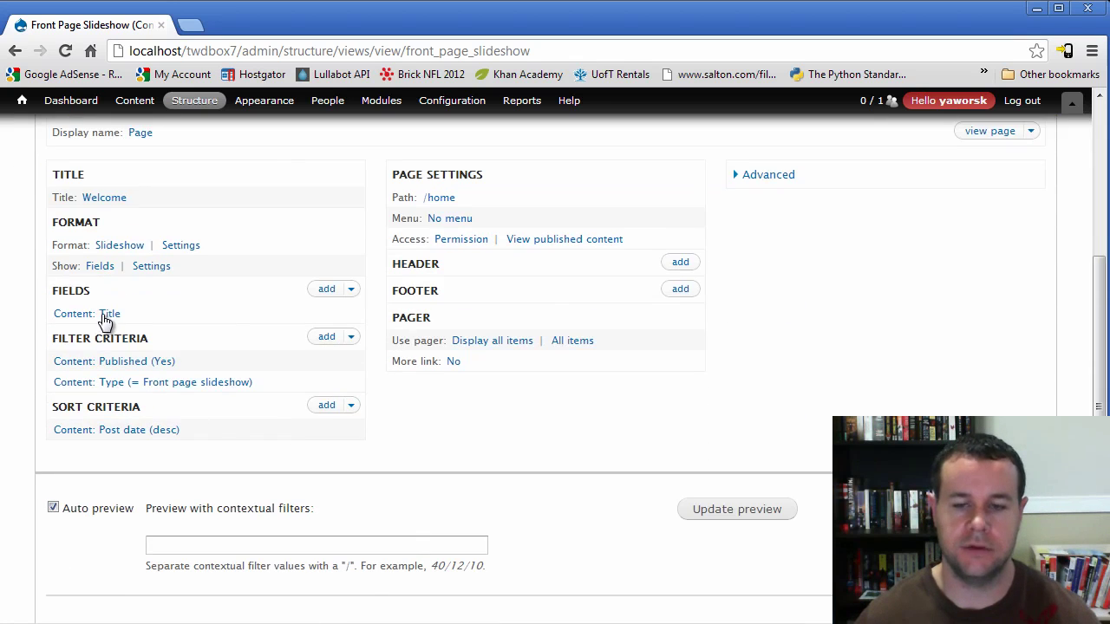
Step: Filter the field list to Content, check Content: Slideshow Image, and add it
click(326, 293)
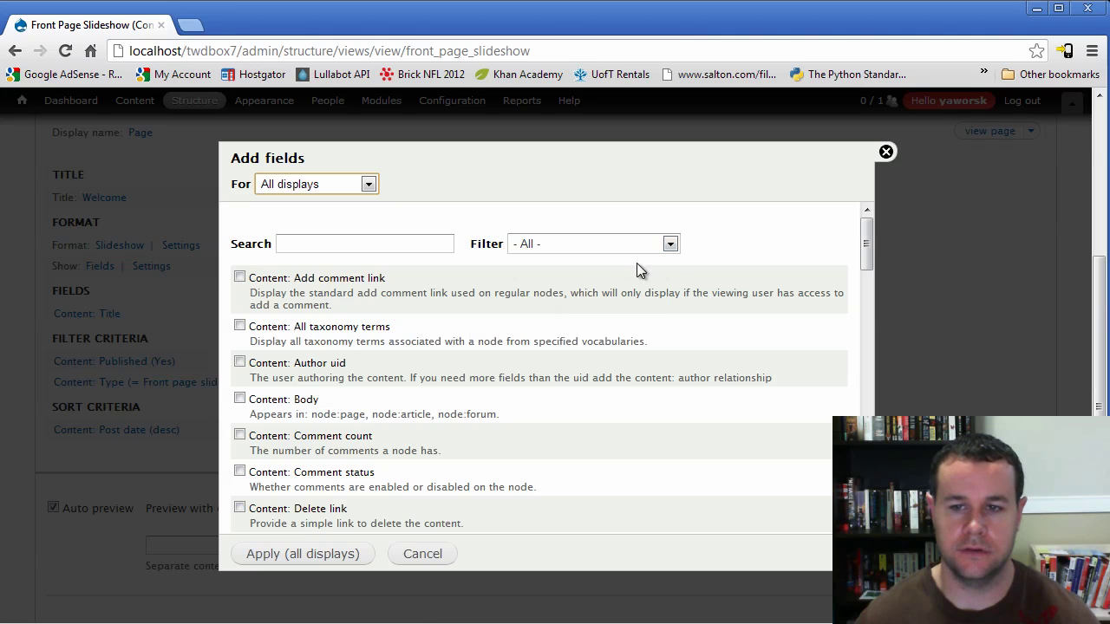
click(624, 241)
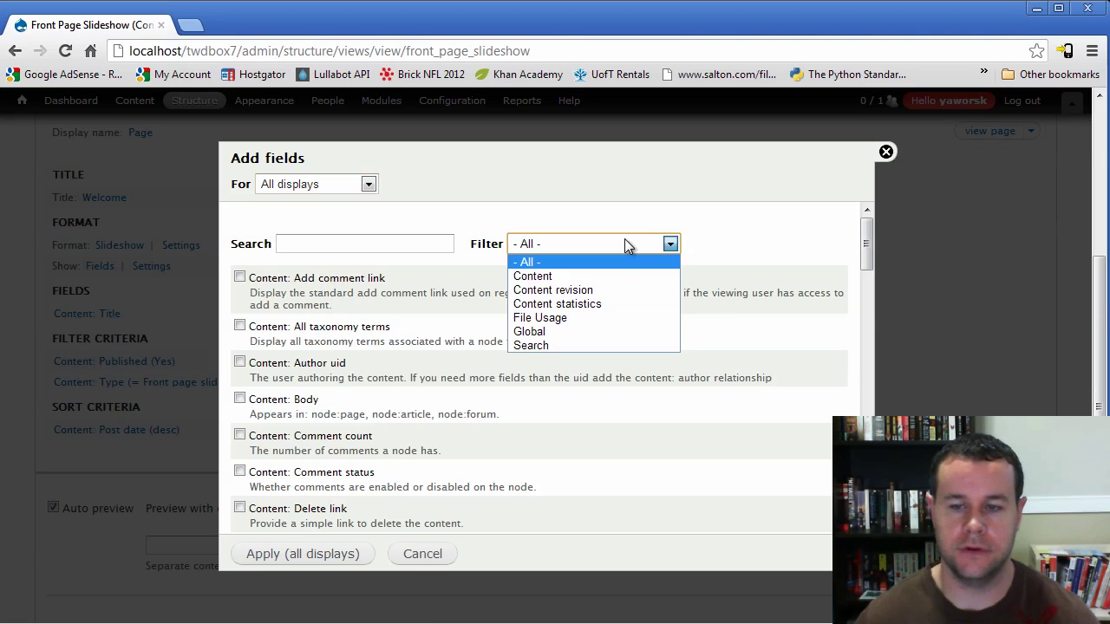
click(601, 276)
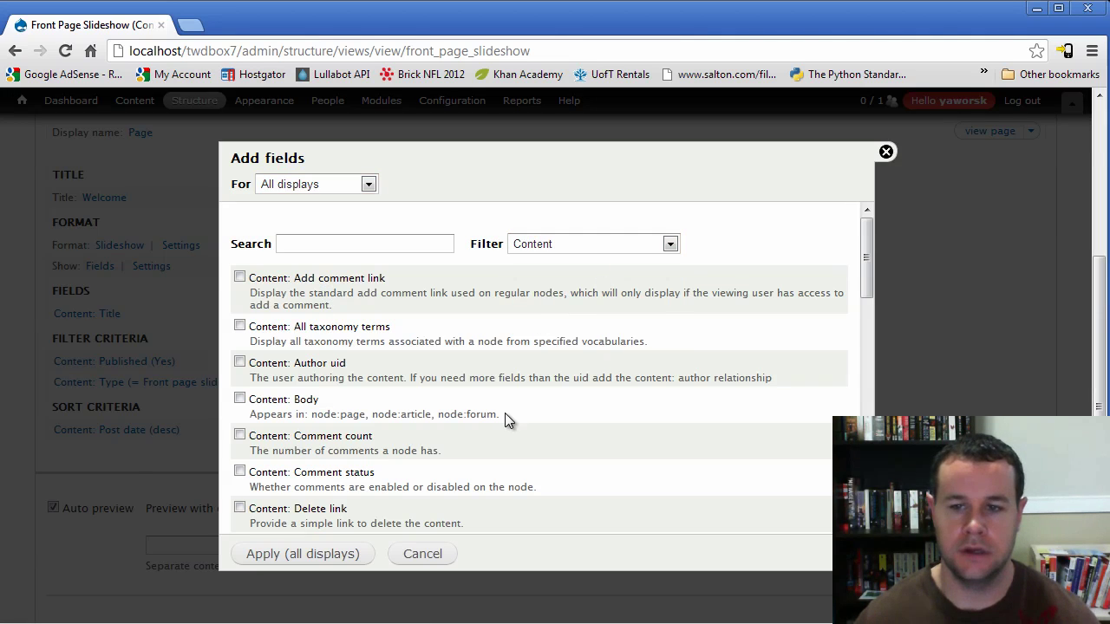
key(ctrl+f)
text(slid)
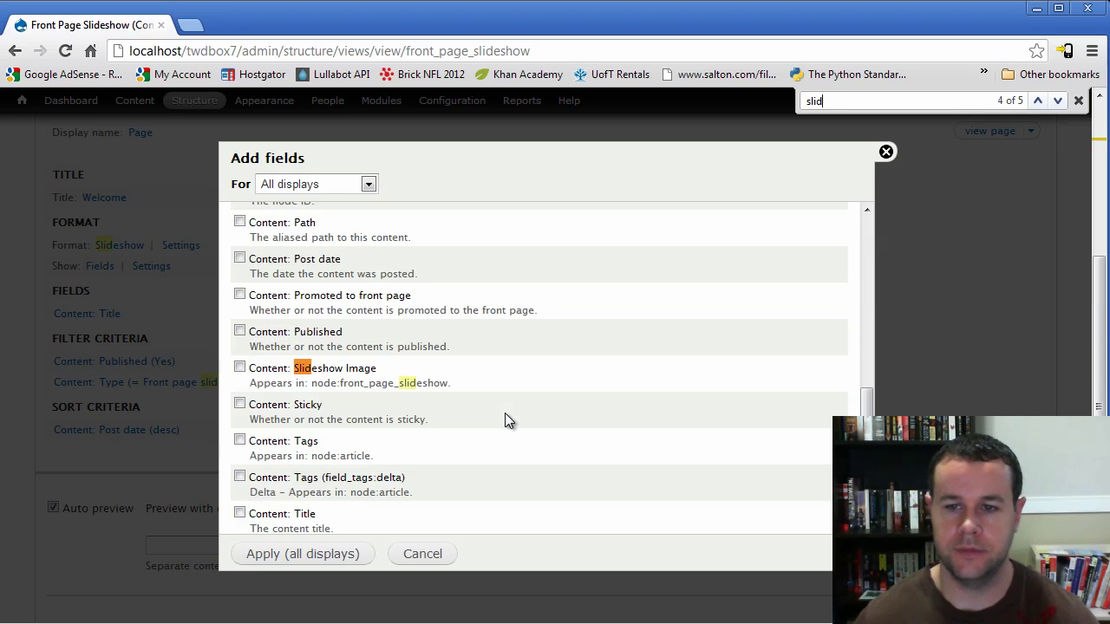
click(240, 366)
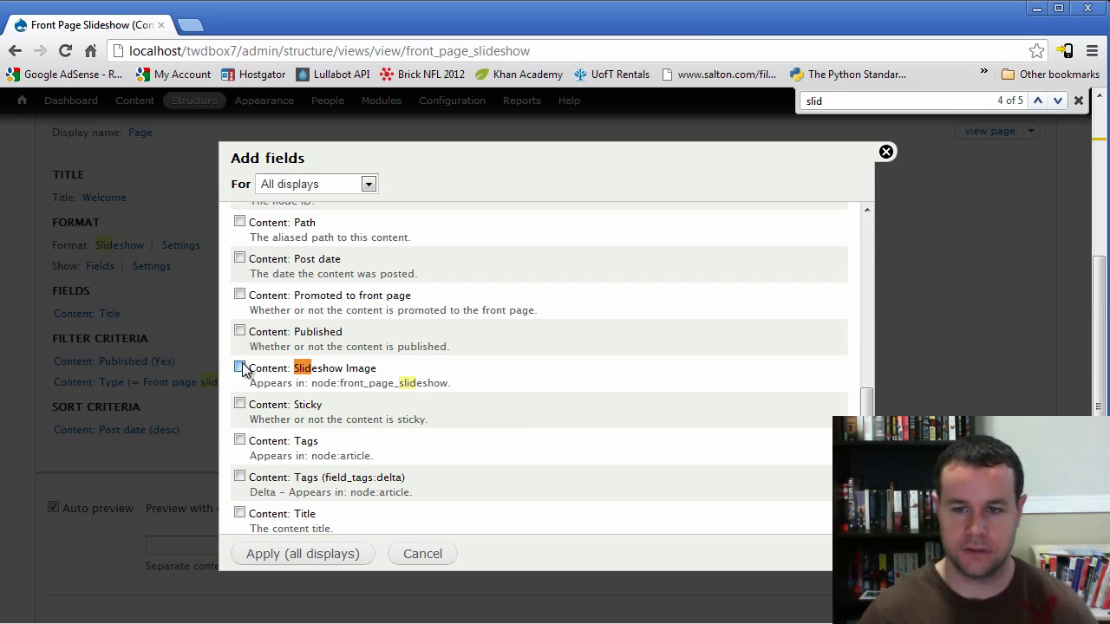
click(278, 555)
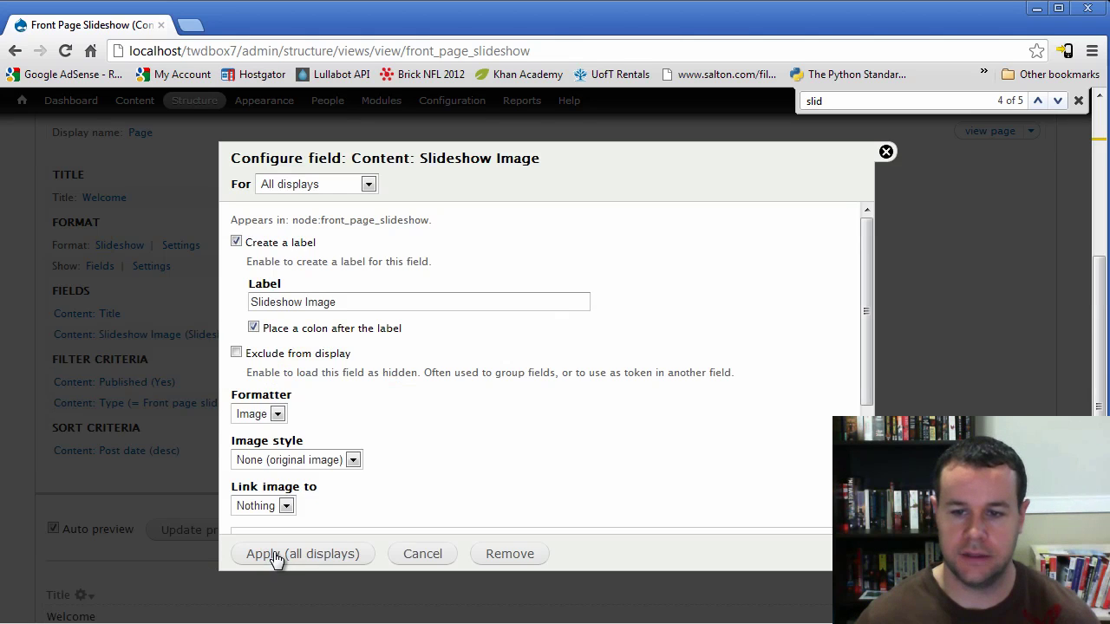
Step: Hide the image label and display it with the Image formatter, banner_style, unlinked
click(276, 244)
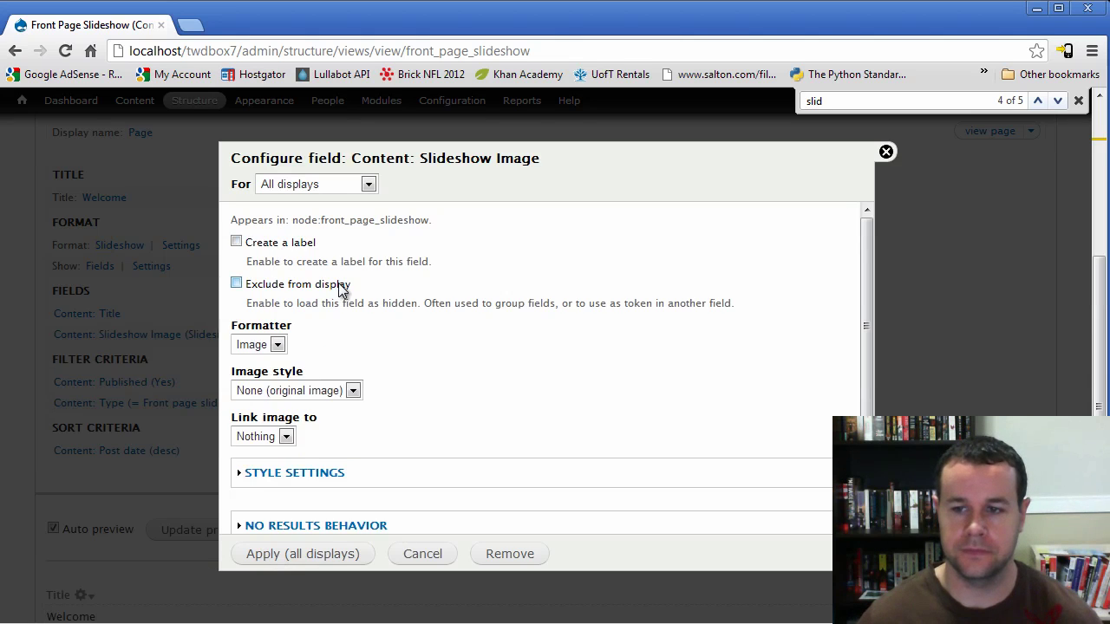
click(277, 344)
click(289, 363)
click(334, 392)
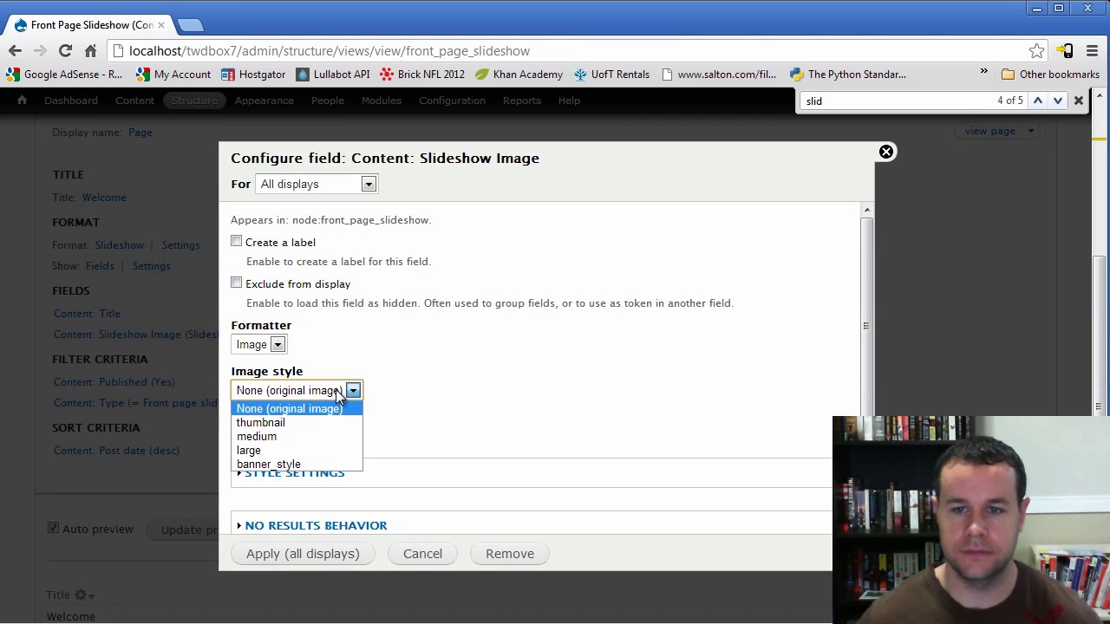
click(316, 464)
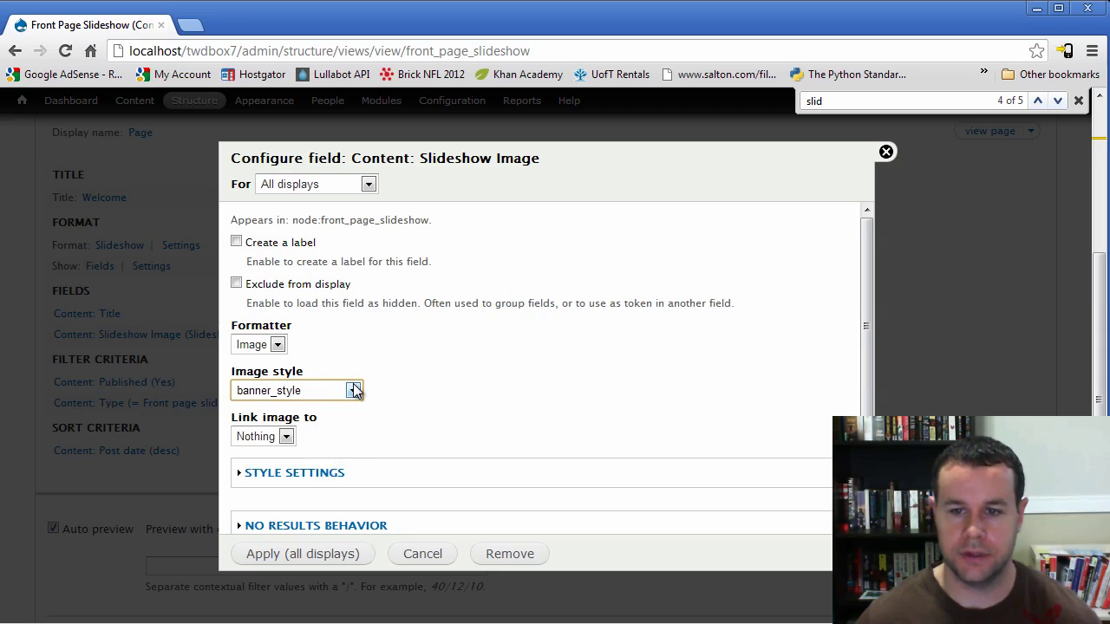
click(259, 439)
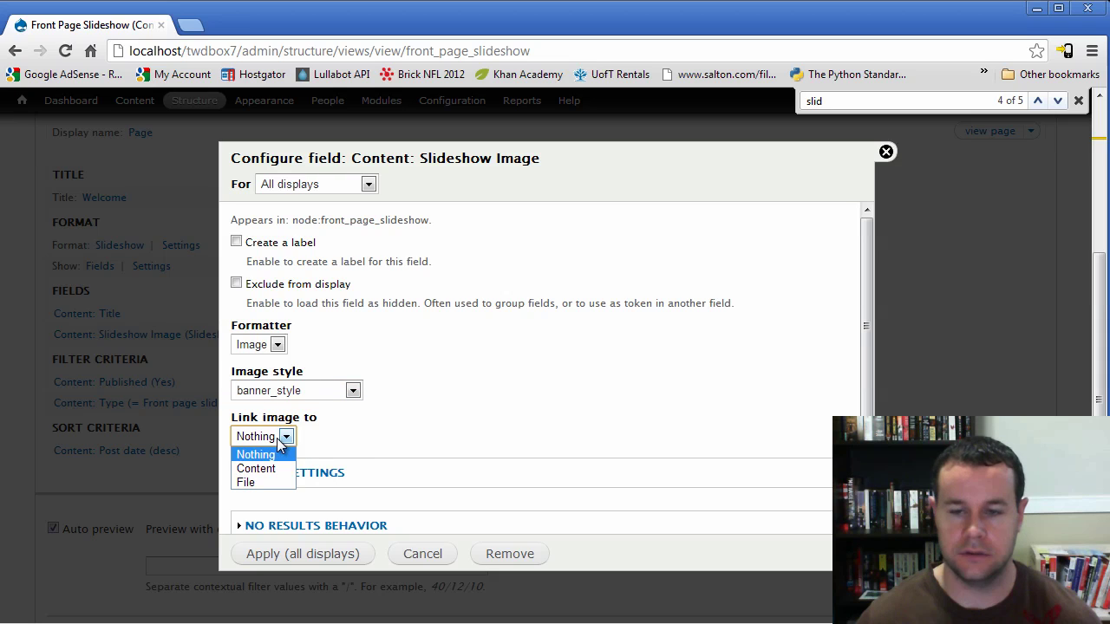
click(289, 454)
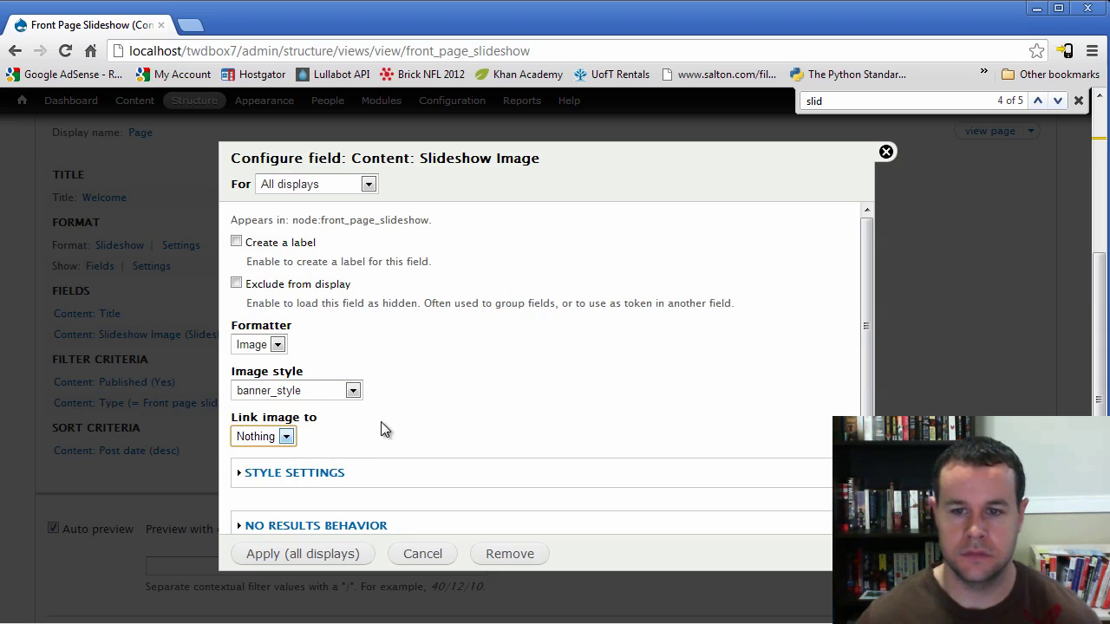
Step: Review the Style settings, More and Rewrite results sections, then apply to all displays
scroll(415, 400, down, 3)
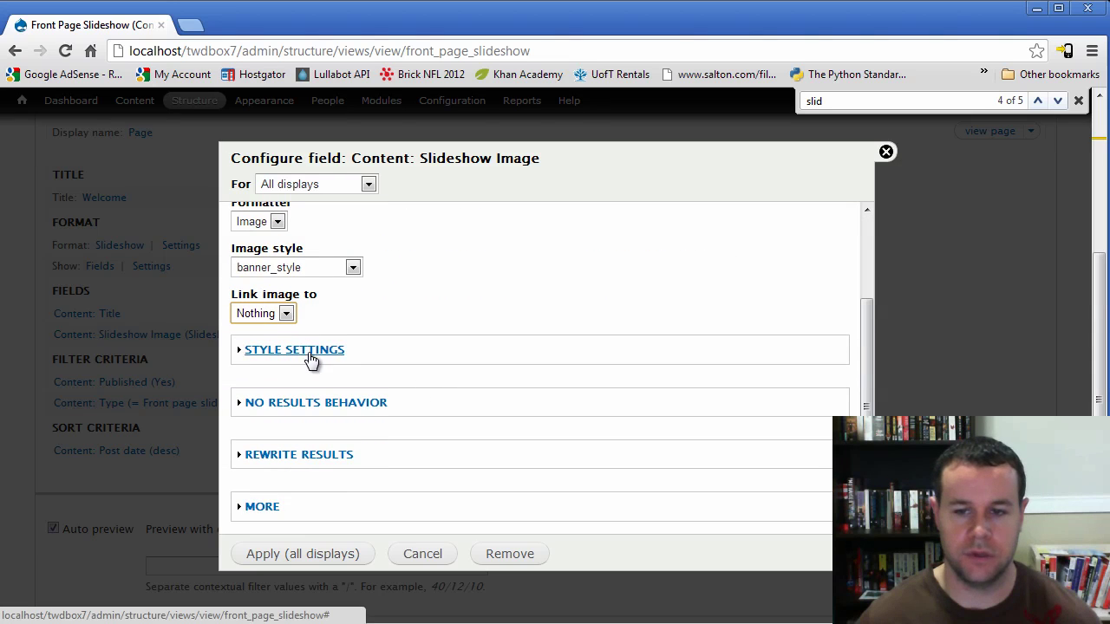
click(273, 351)
scroll(423, 373, down, 2)
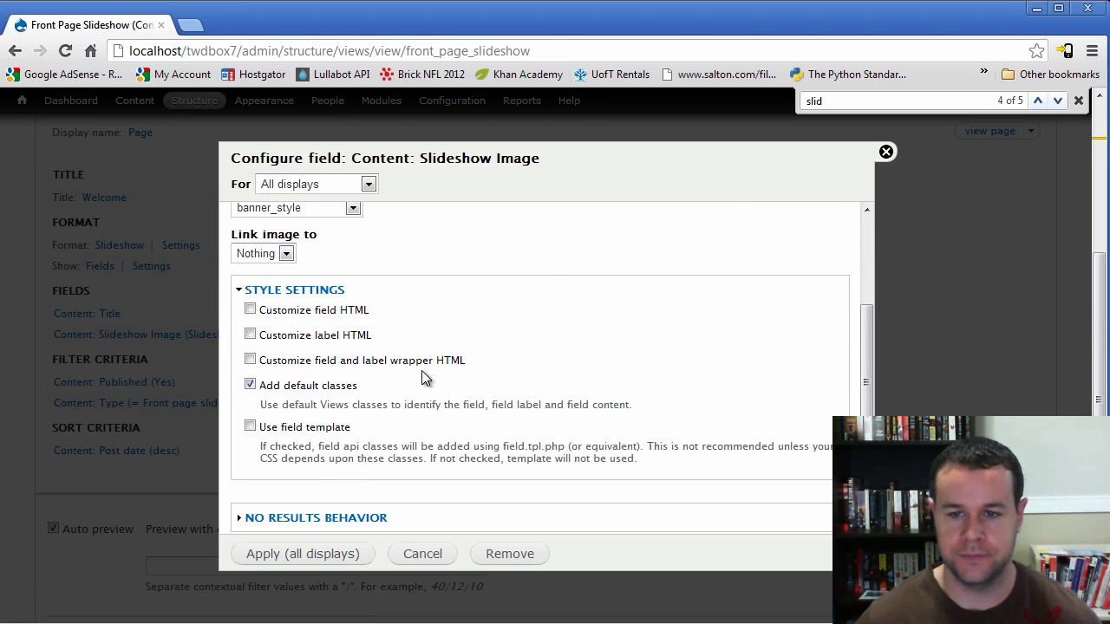
click(329, 290)
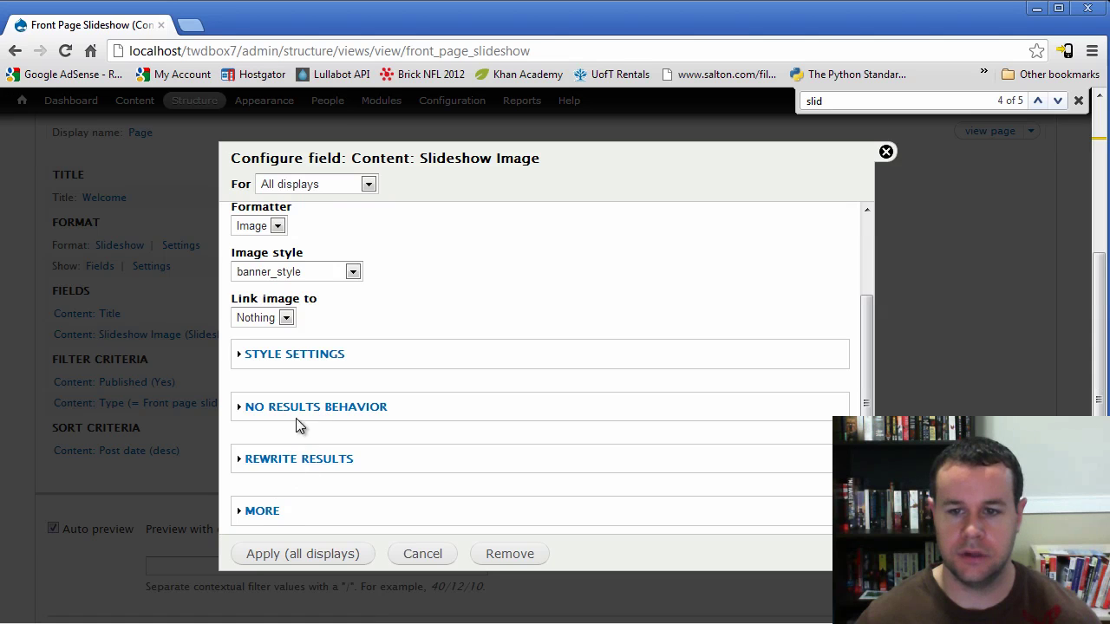
click(258, 494)
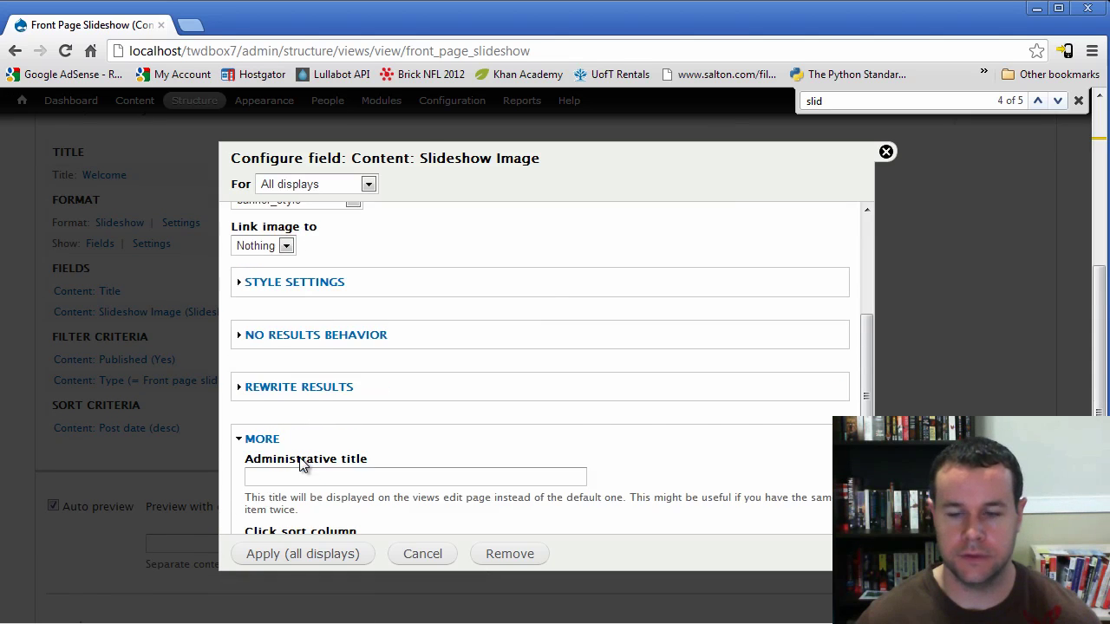
scroll(277, 425, up, 1)
click(265, 447)
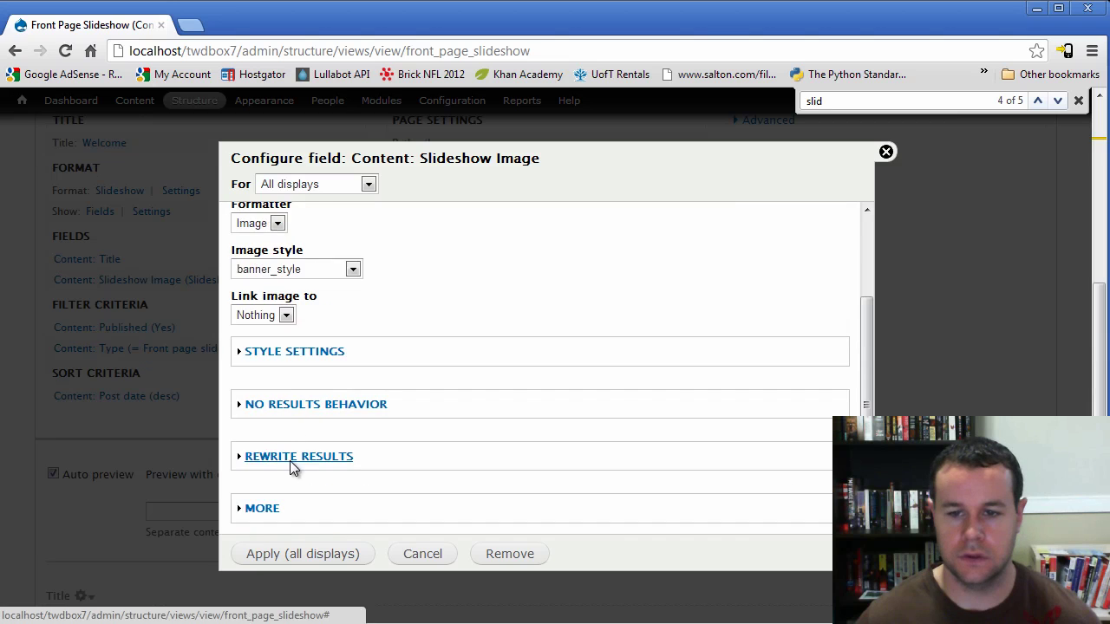
click(290, 460)
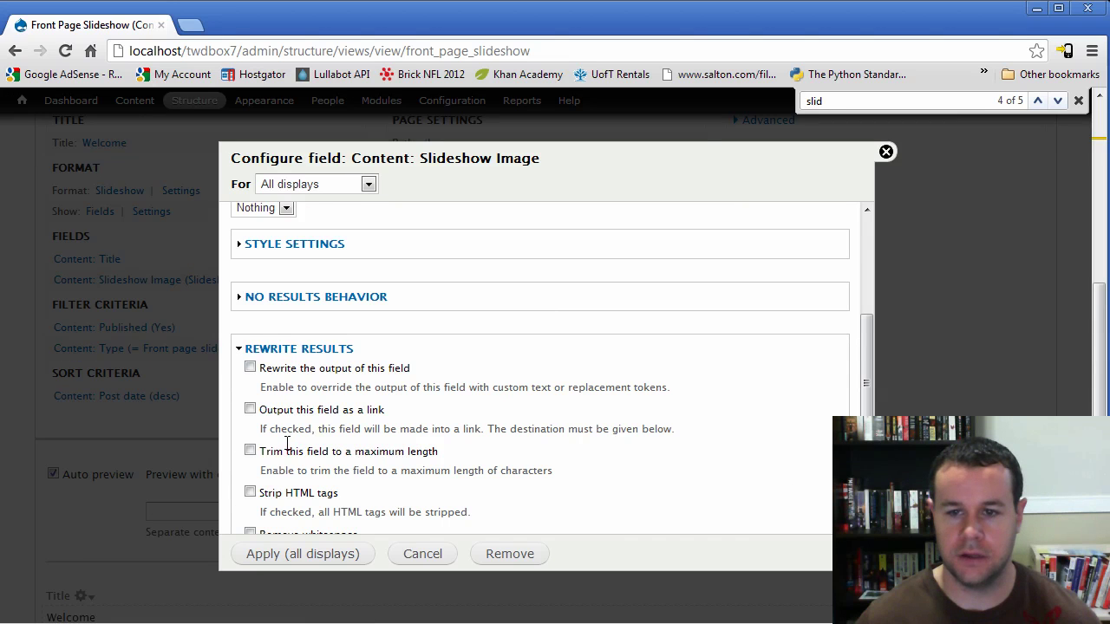
scroll(287, 443, up, 1)
click(300, 398)
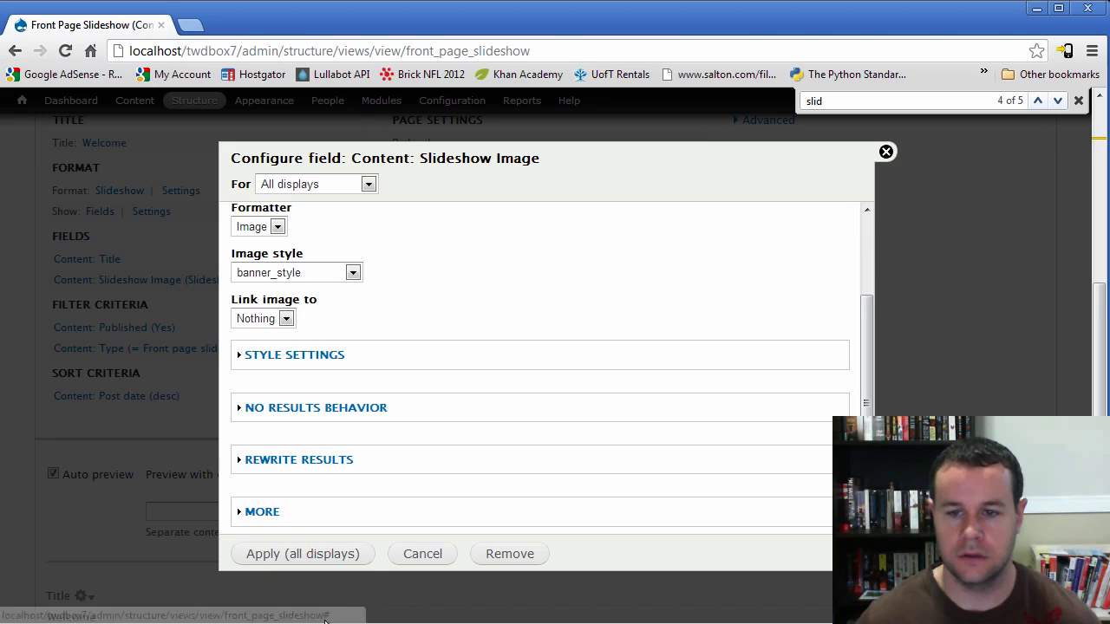
click(327, 563)
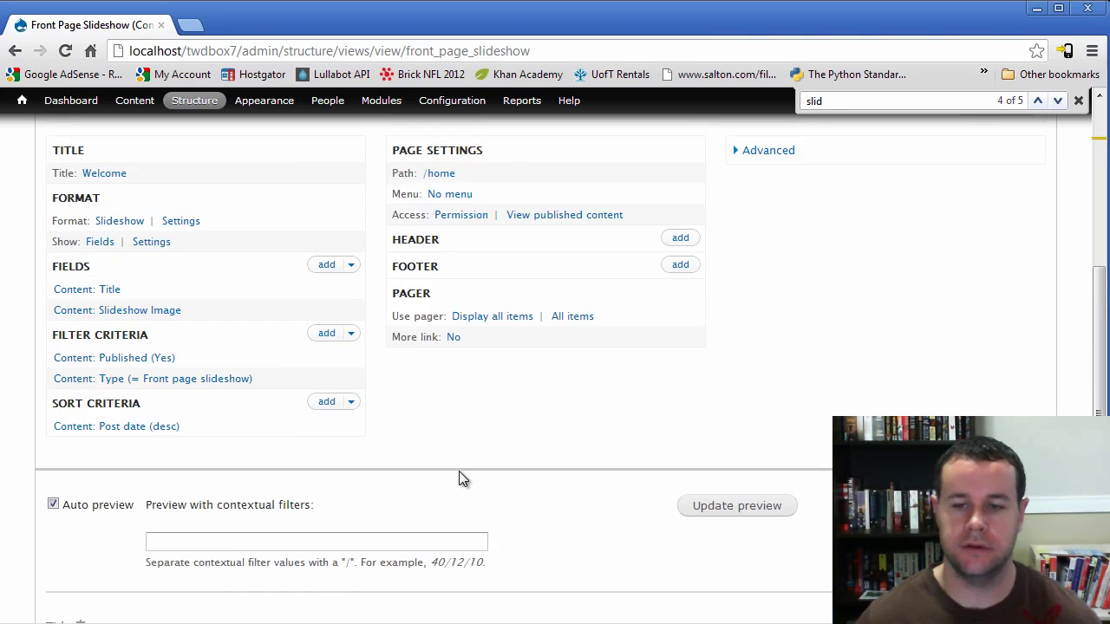
Step: Remove the Content: Published (Yes) filter and check the Bailey and Susie Playing preview
scroll(310, 452, down, 1)
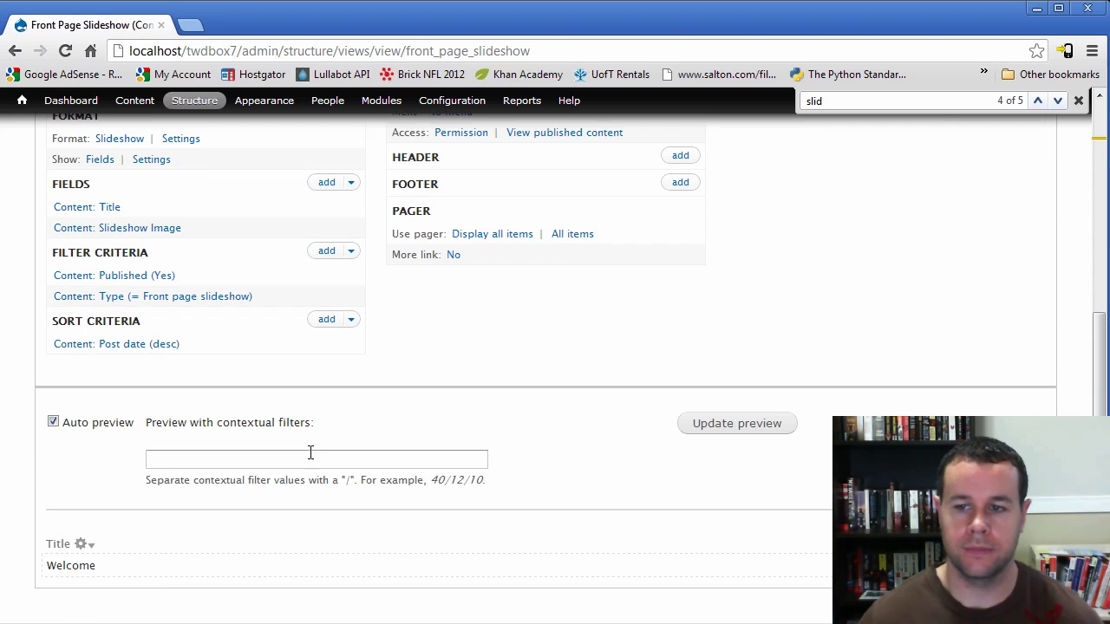
scroll(221, 451, up, 1)
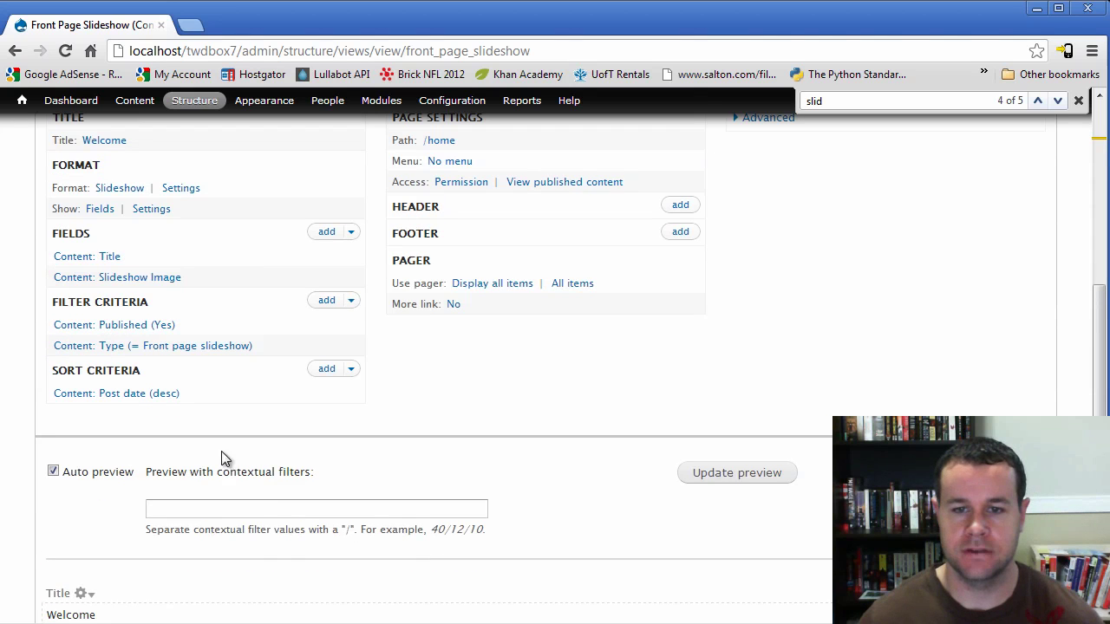
click(155, 327)
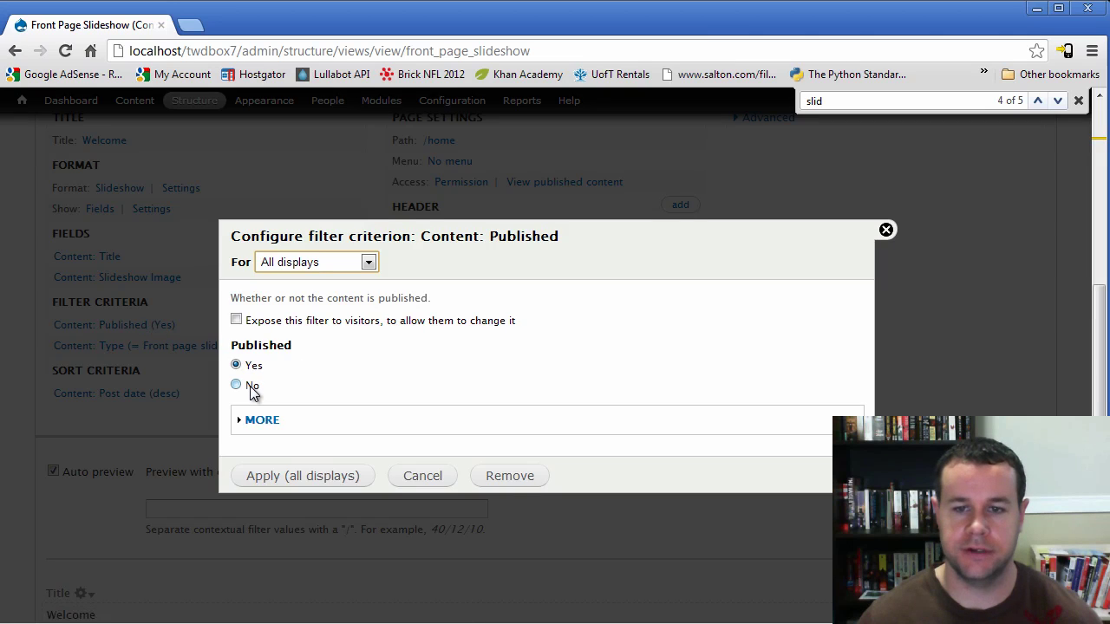
click(495, 482)
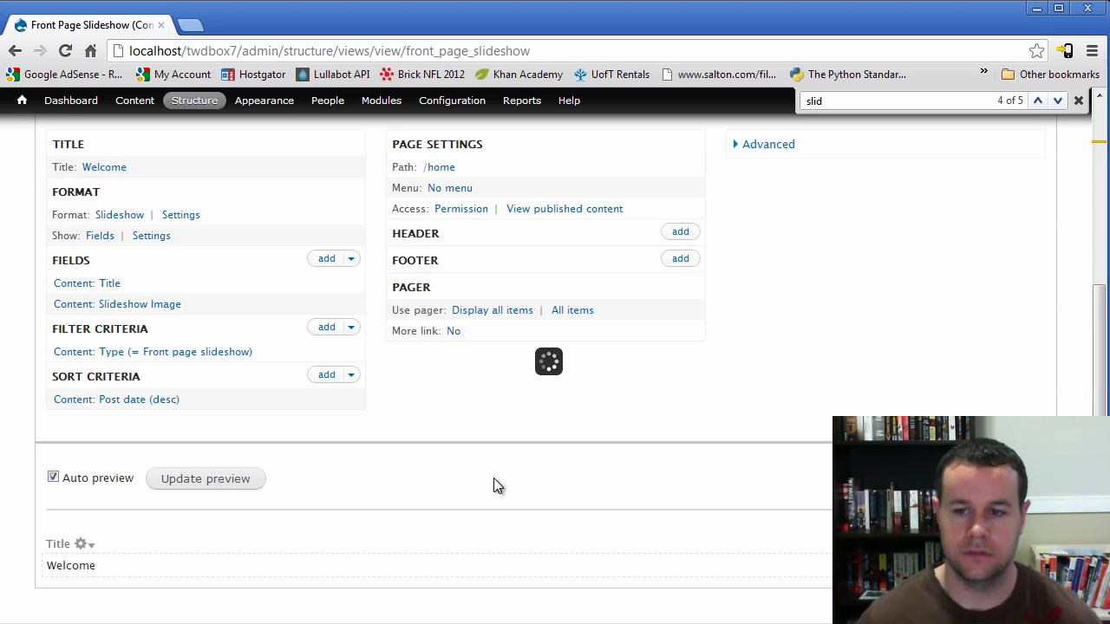
scroll(379, 451, down, 5)
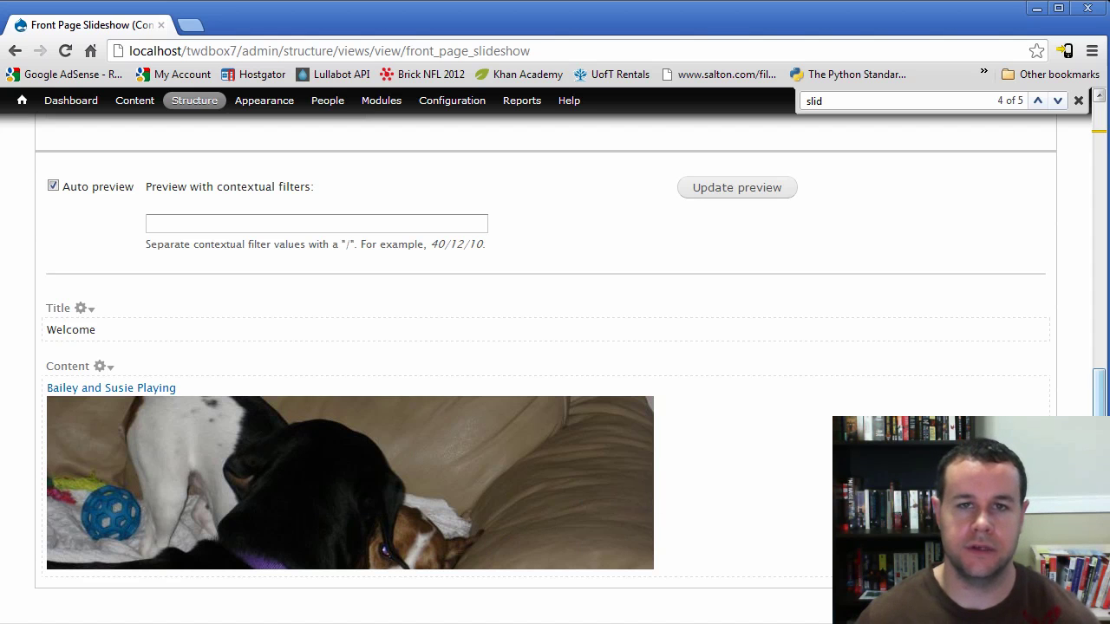
drag(1099, 392, 1098, 392)
Step: Open the slideshow Format Settings and look through the advanced slideshow action options
scroll(1098, 392, up, 5)
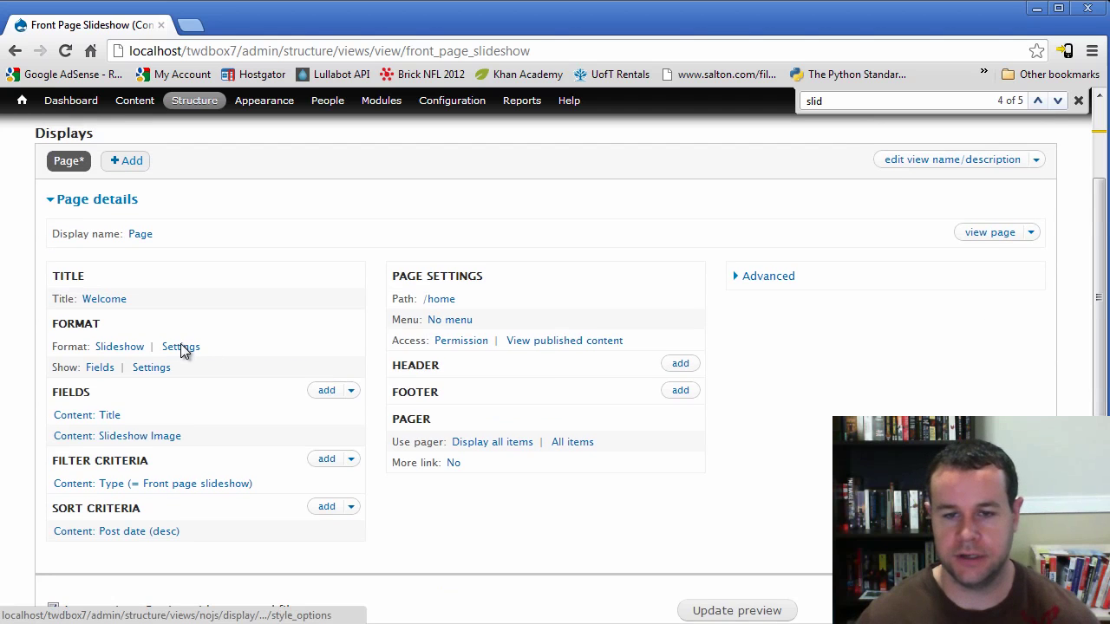
click(181, 345)
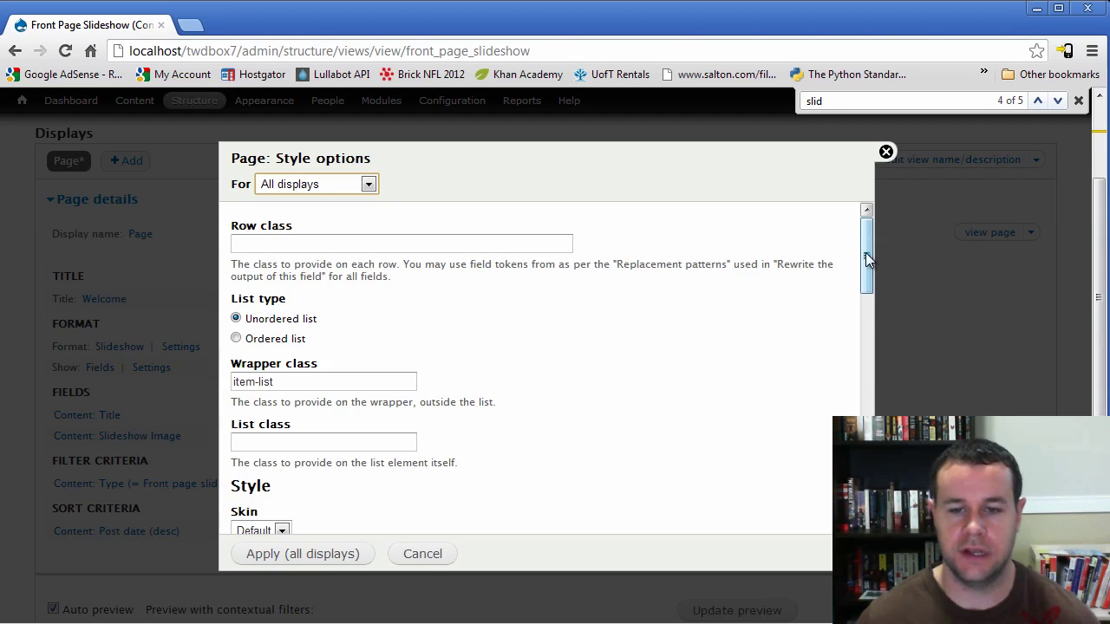
drag(867, 261, 864, 347)
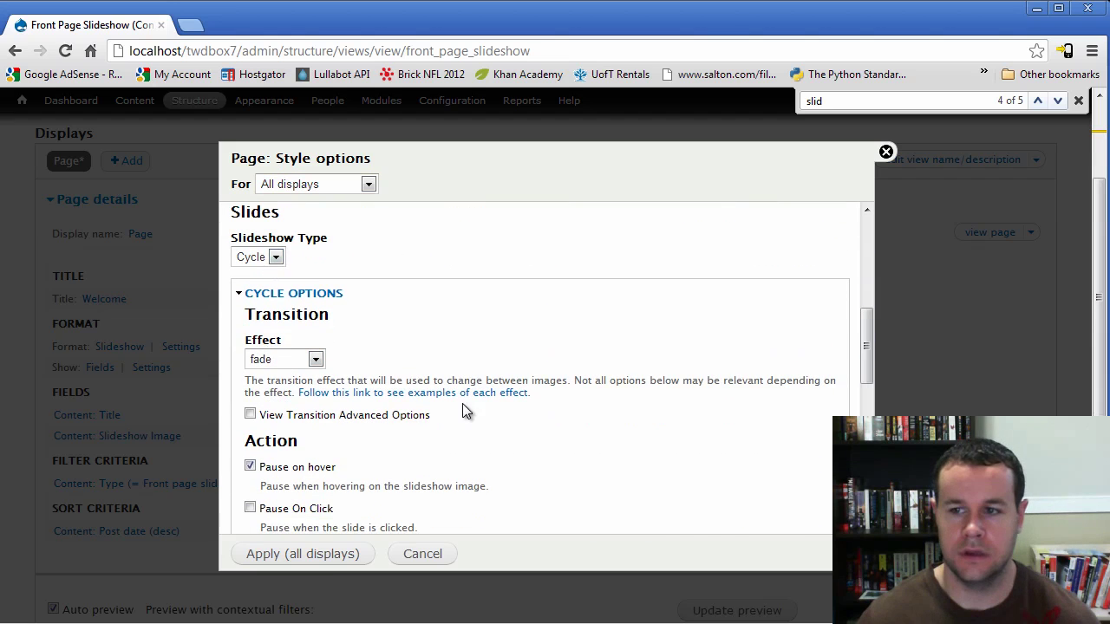
scroll(462, 403, down, 3)
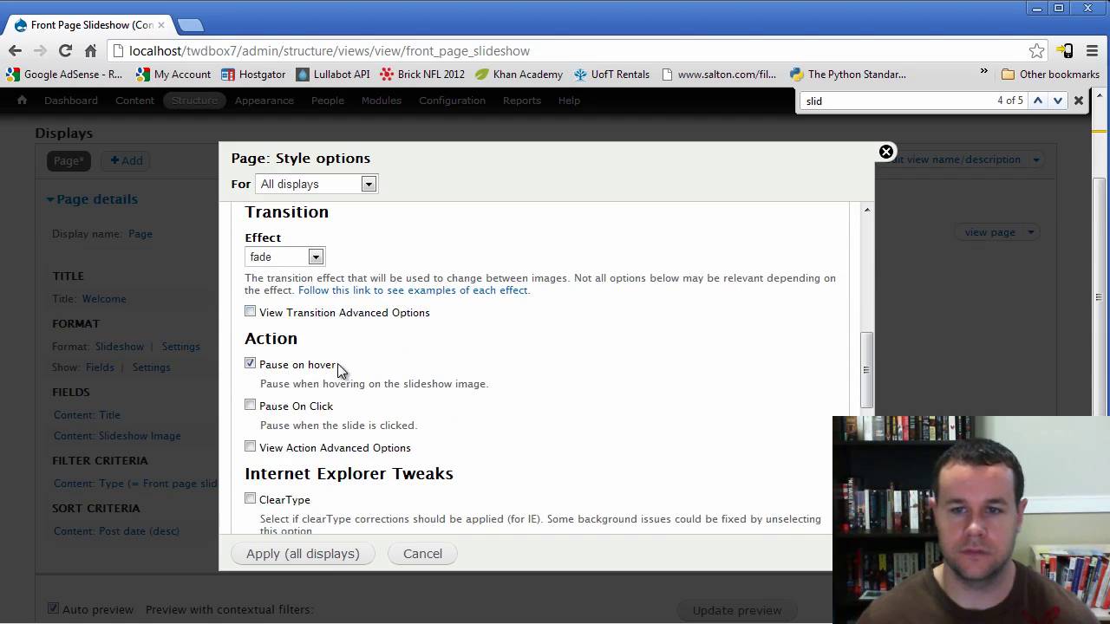
scroll(472, 423, down, 3)
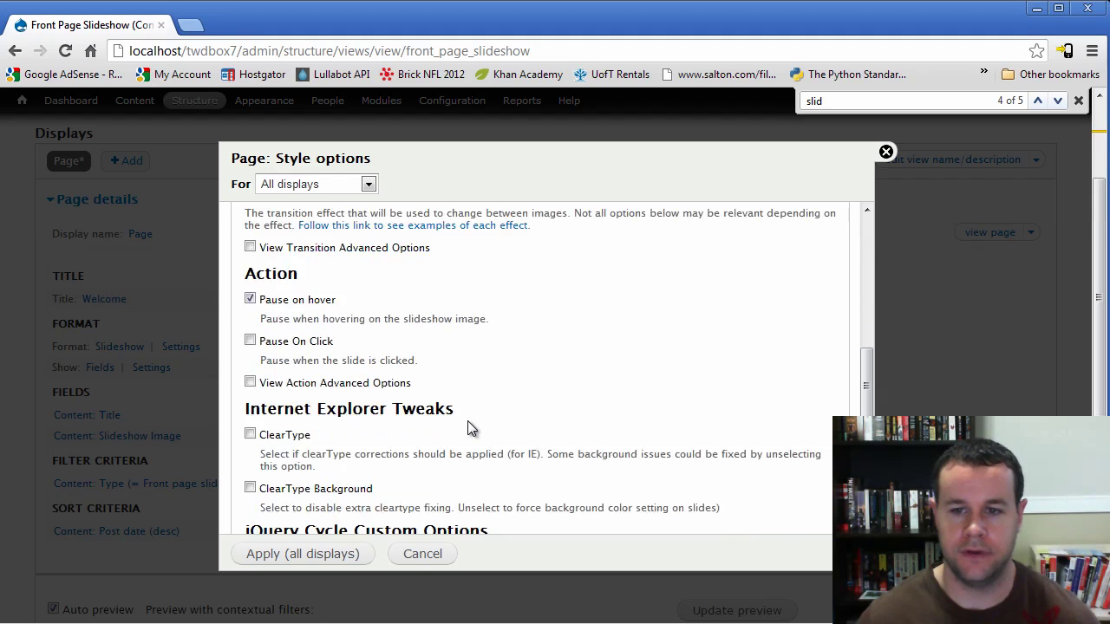
click(339, 340)
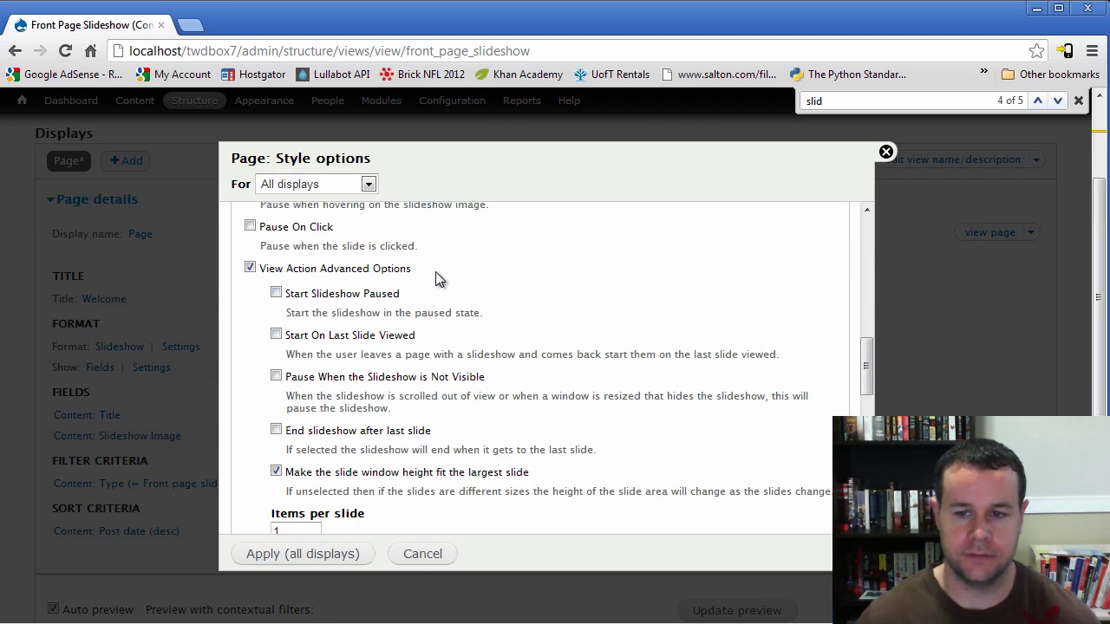
scroll(475, 285, down, 1)
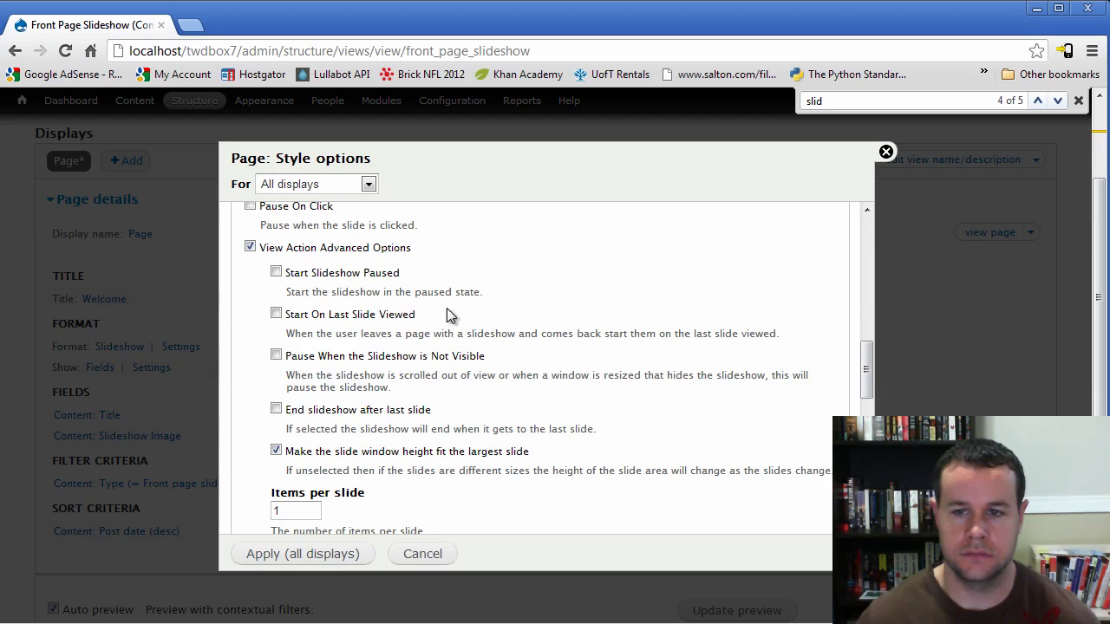
scroll(436, 482, down, 3)
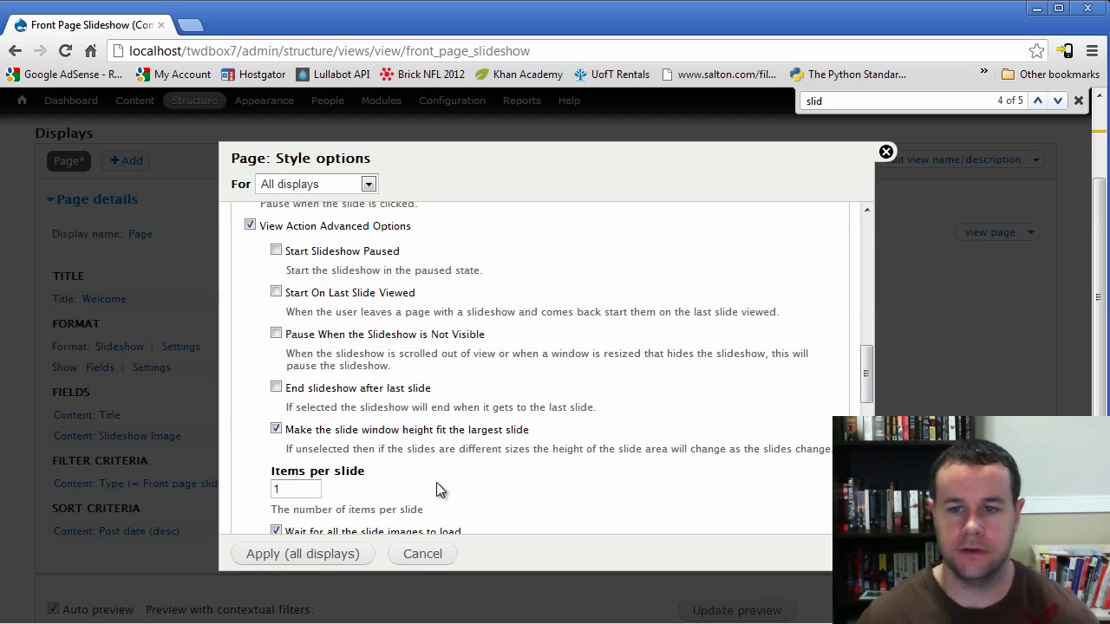
scroll(436, 482, up, 4)
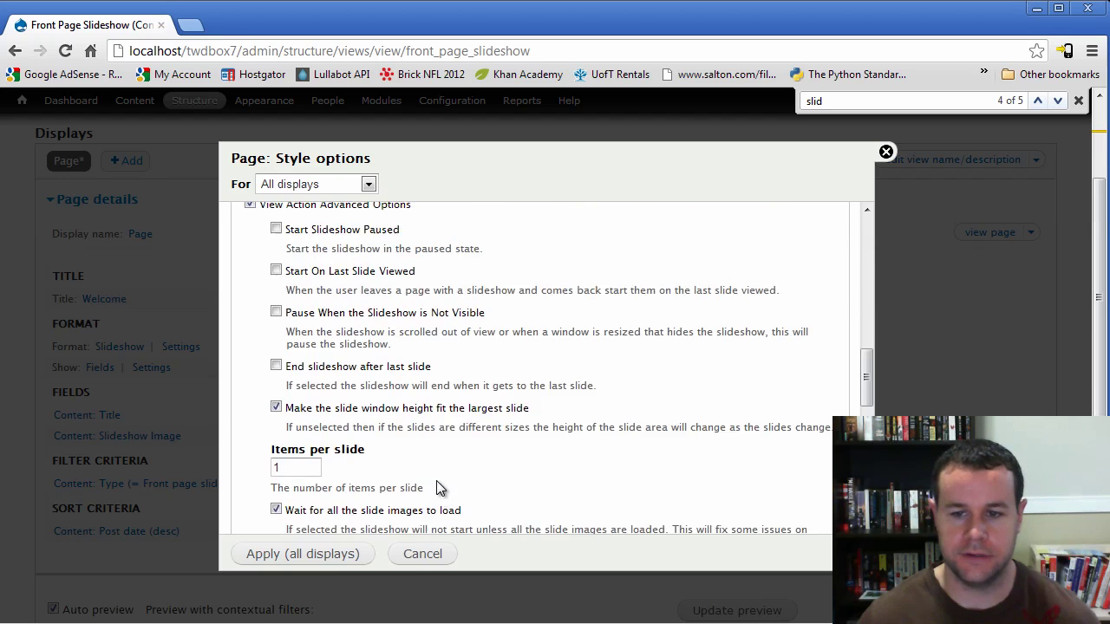
click(325, 304)
scroll(438, 373, down, 1)
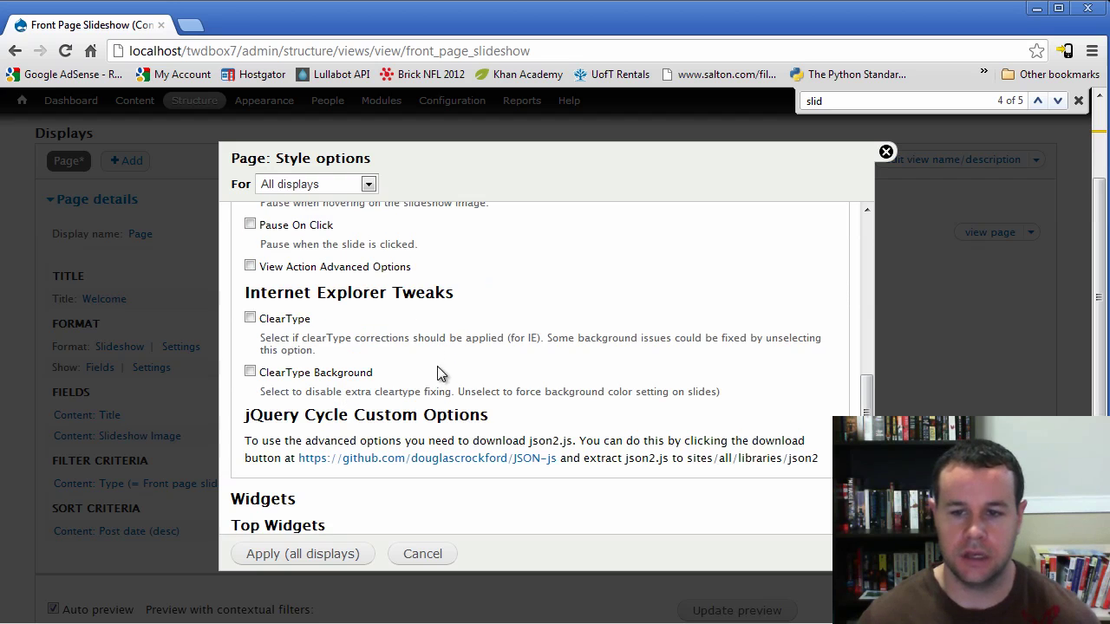
scroll(404, 320, down, 2)
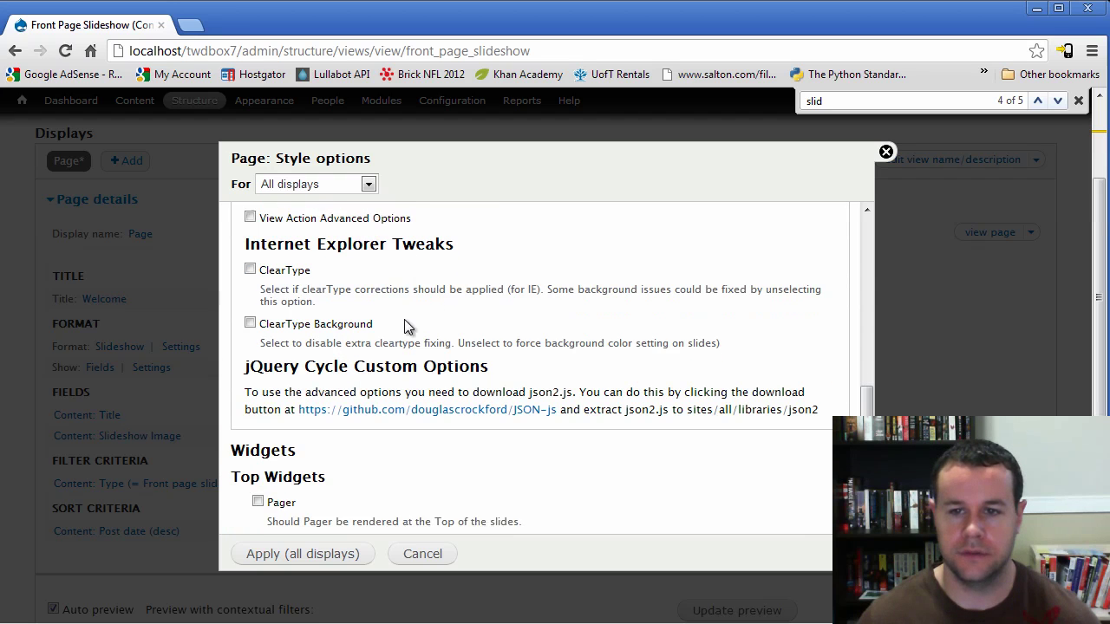
scroll(403, 308, down, 5)
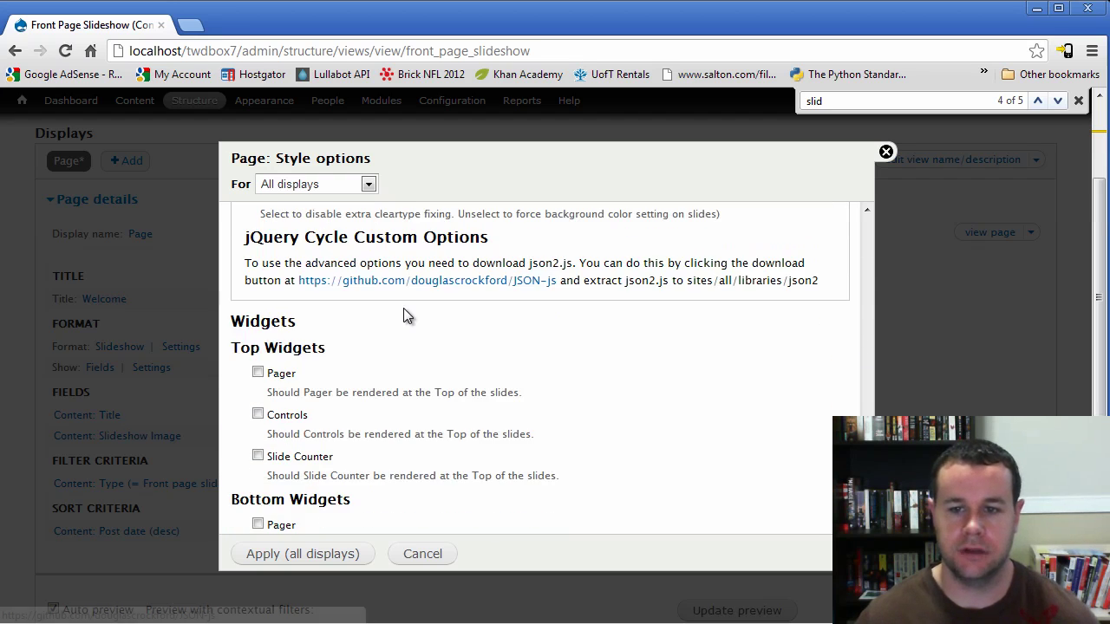
scroll(403, 308, up, 4)
scroll(404, 311, up, 1)
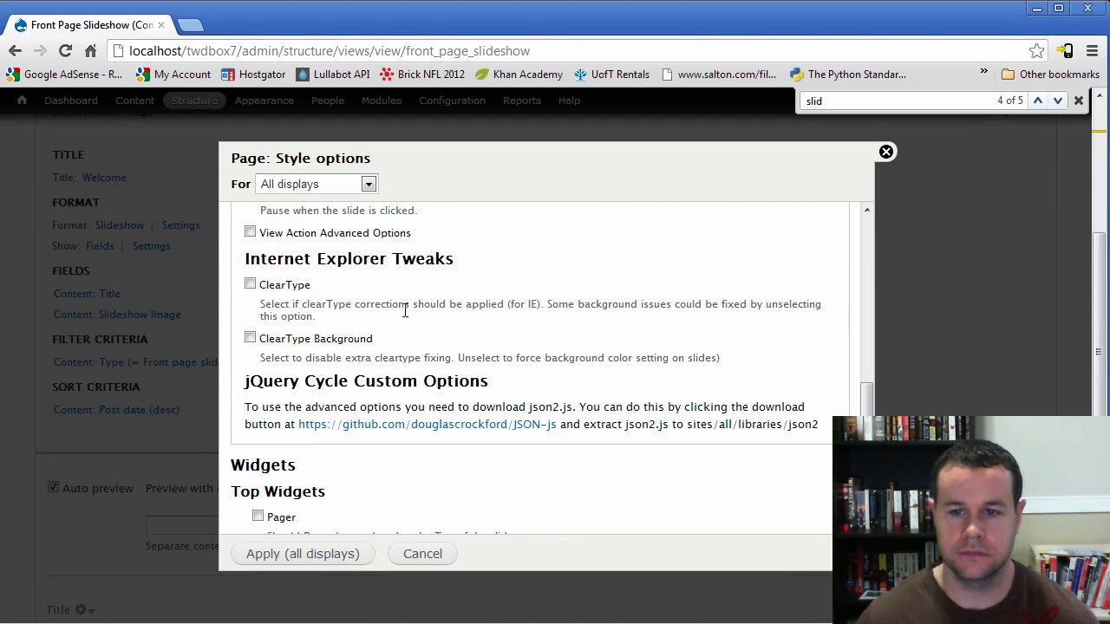
scroll(402, 310, down, 1)
scroll(509, 312, down, 2)
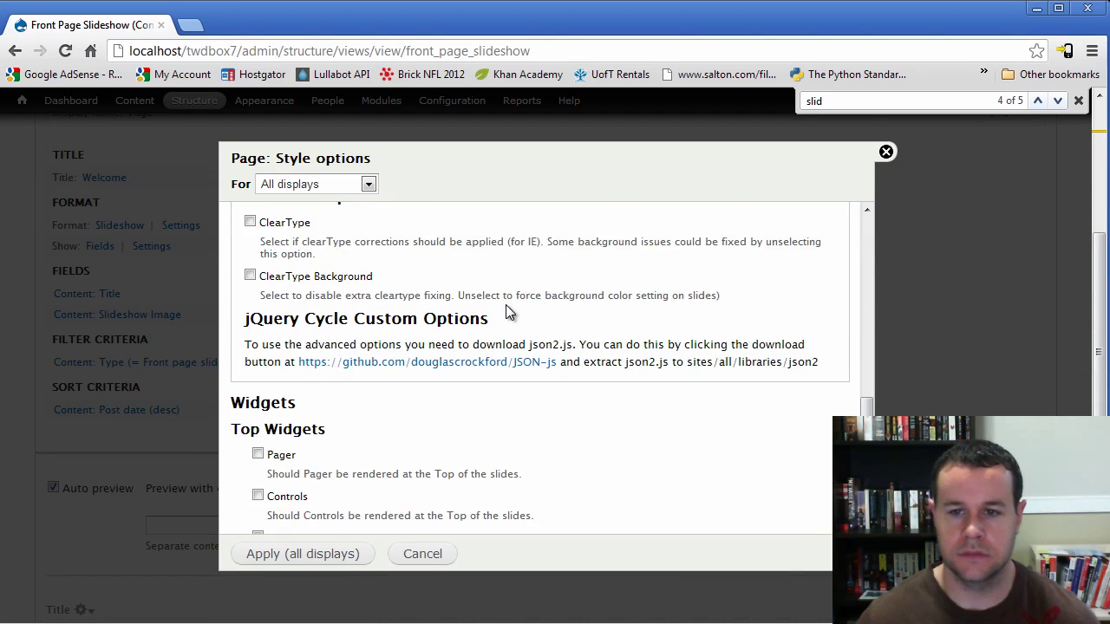
scroll(384, 339, down, 2)
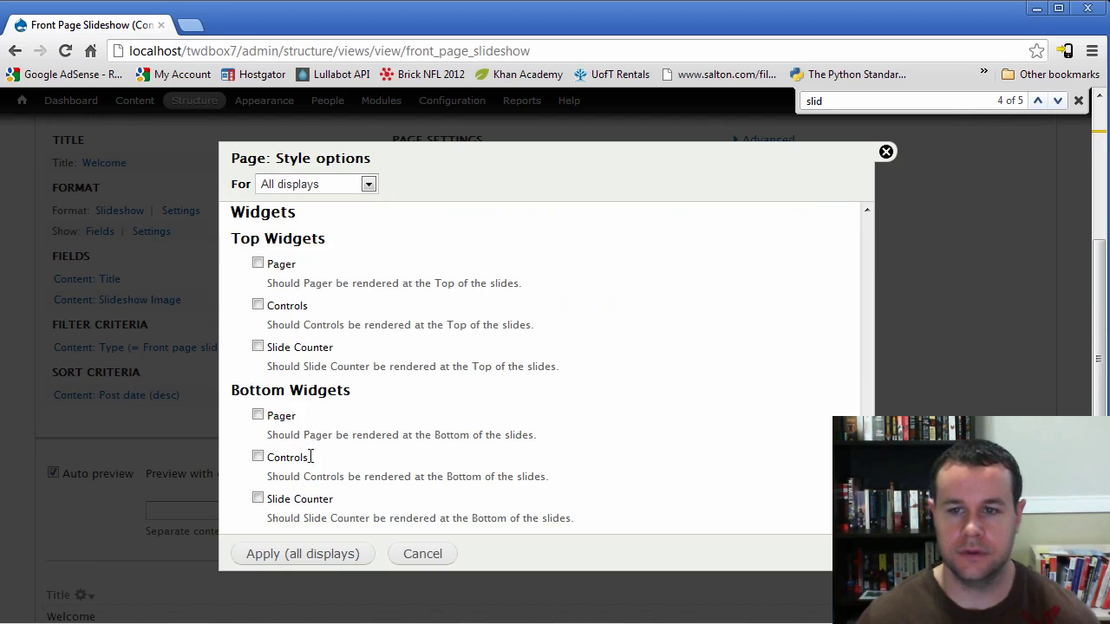
Step: Enable the Bottom Widgets Pager, keeping Fields as the pager type
click(283, 417)
scroll(404, 426, down, 2)
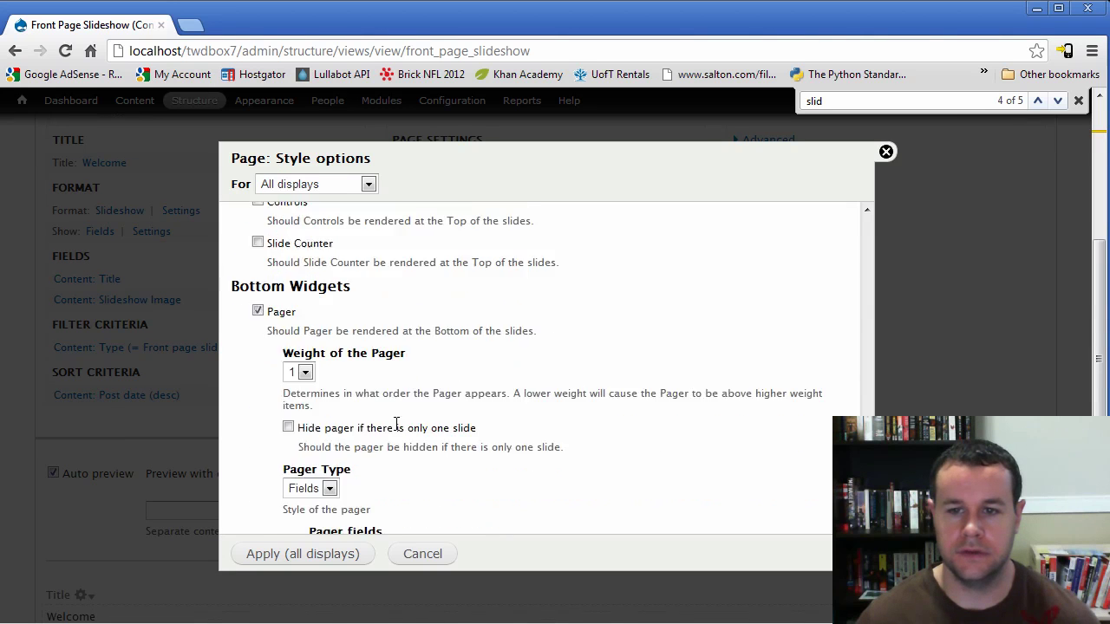
scroll(498, 391, down, 2)
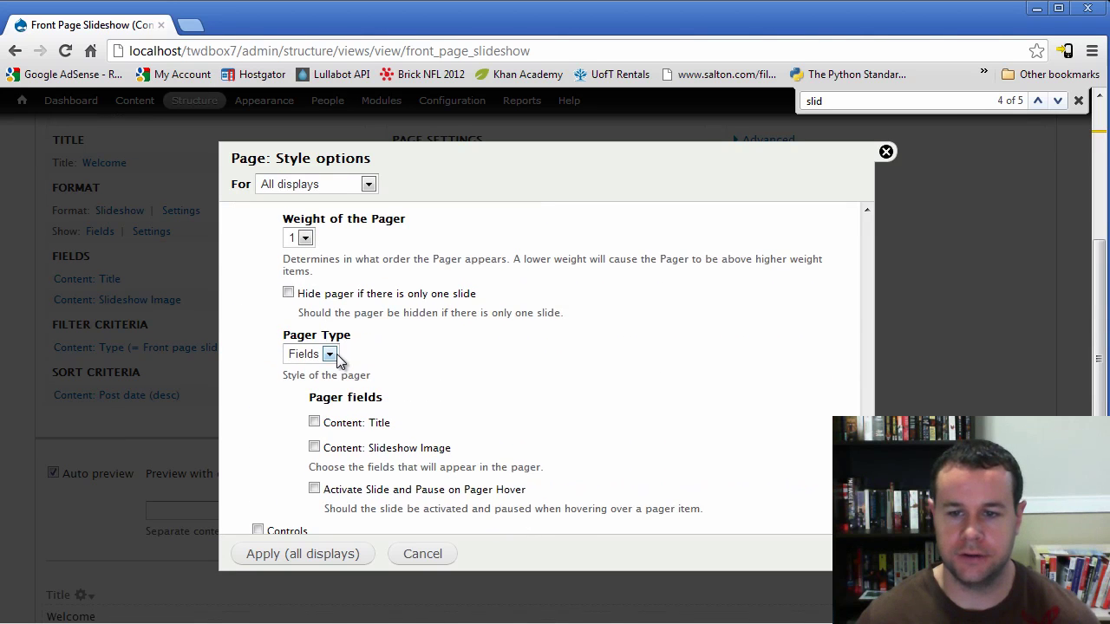
click(329, 358)
click(329, 369)
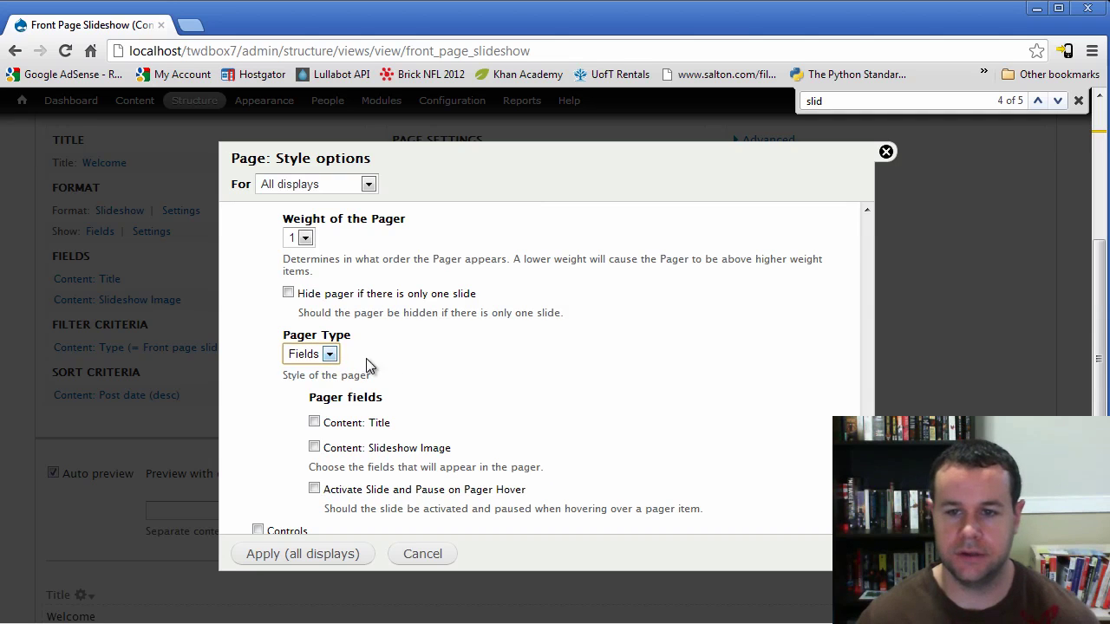
scroll(400, 370, down, 2)
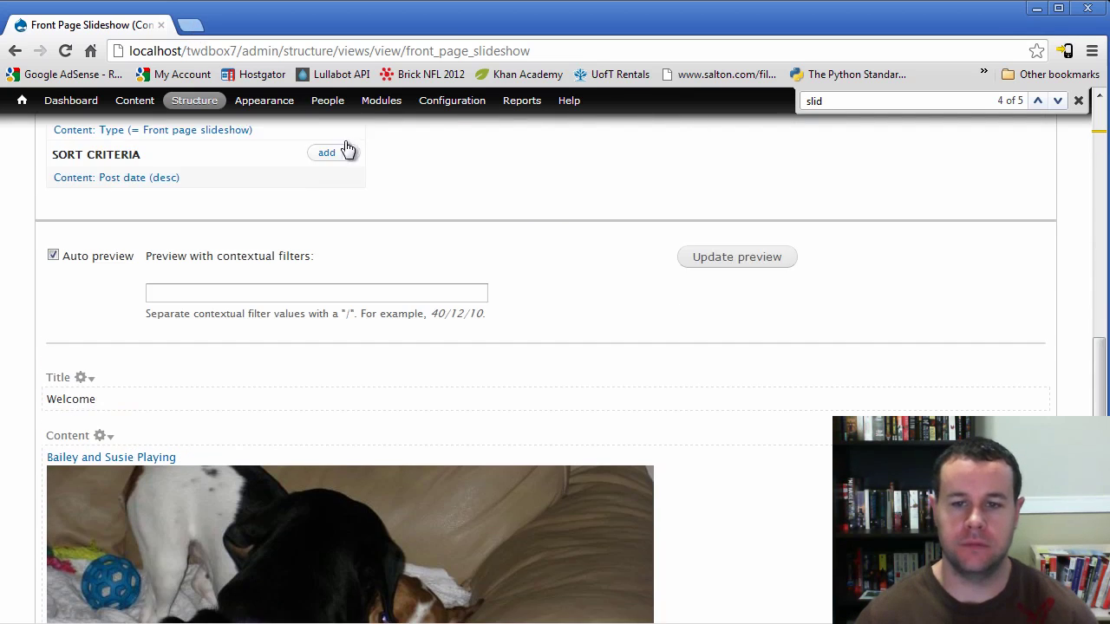
Step: Load the Kings of Khaos site in a new tab for comparison, then return to the view
key(ctrl+t)
text(king)
key(Return)
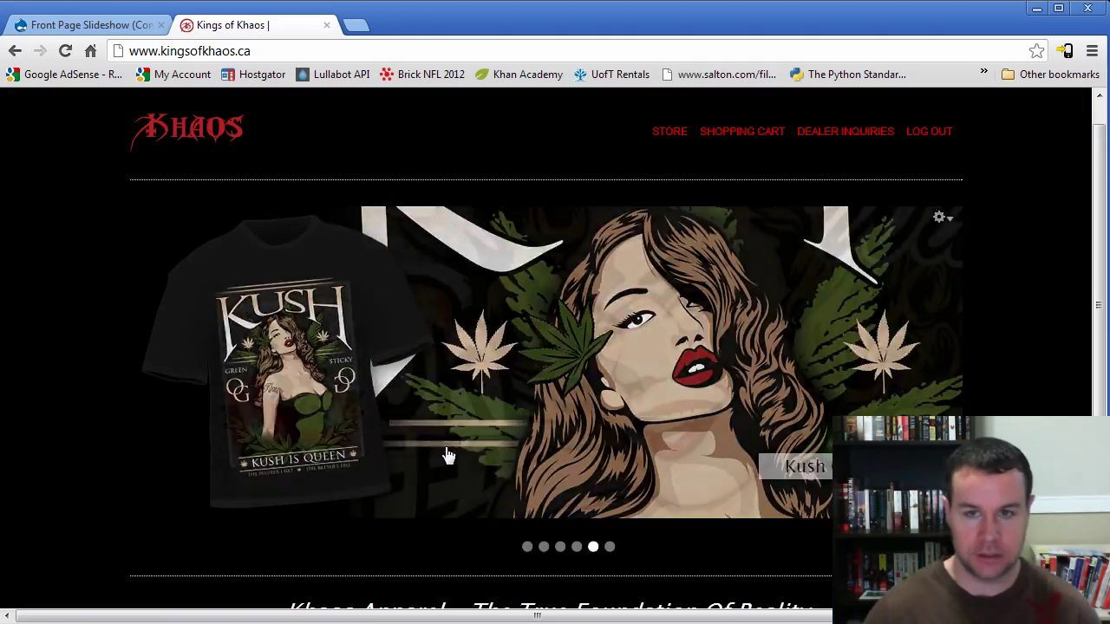
key(ctrl+shift+Tab)
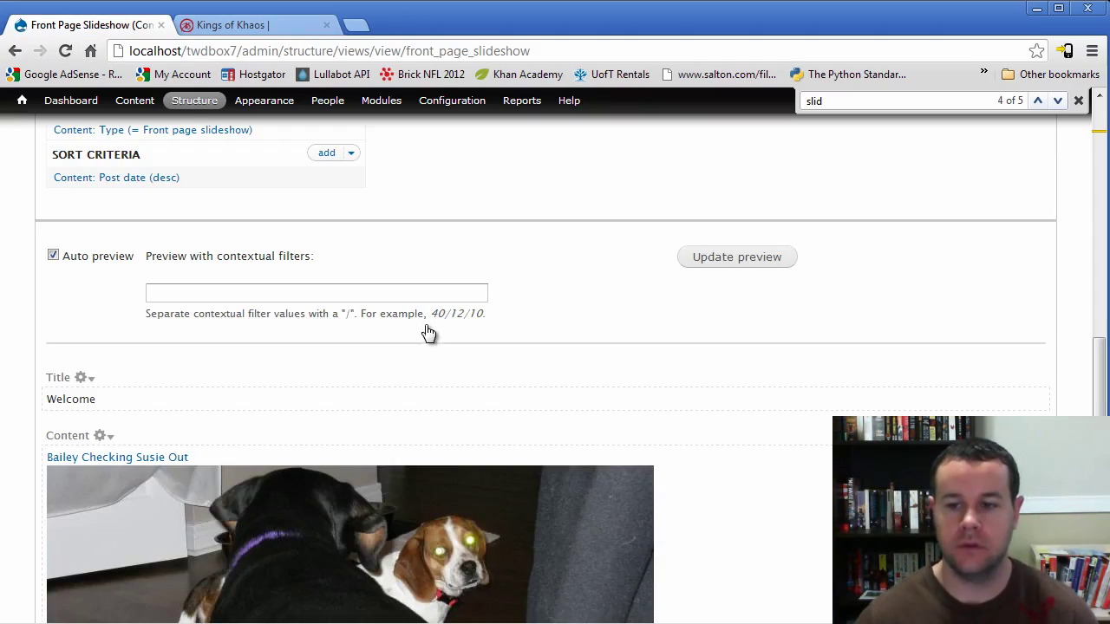
scroll(430, 348, up, 3)
Step: Add the Global: View result counter field to the Front Page Slideshow view
click(326, 246)
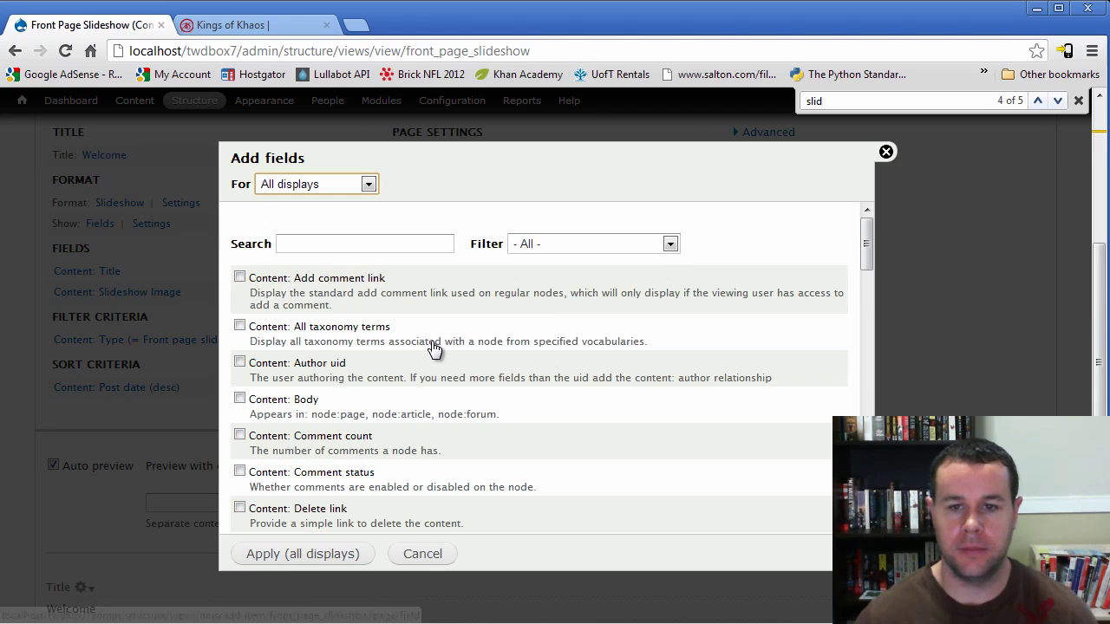
click(669, 244)
key(Down)
key(Down)
key(Down)
key(Down)
key(Down)
key(Return)
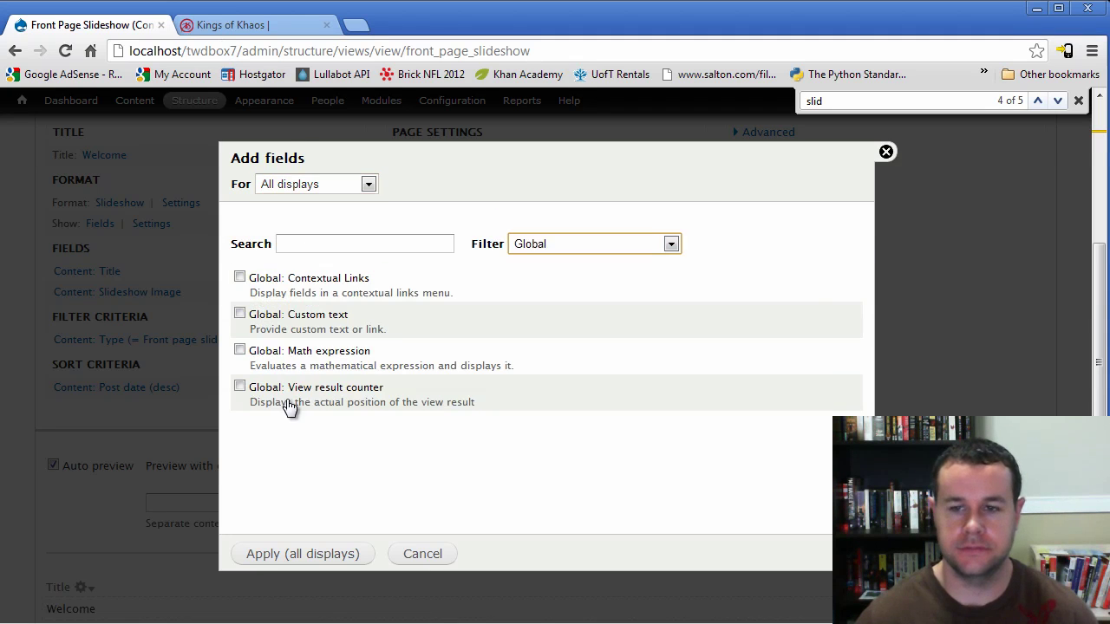
click(239, 386)
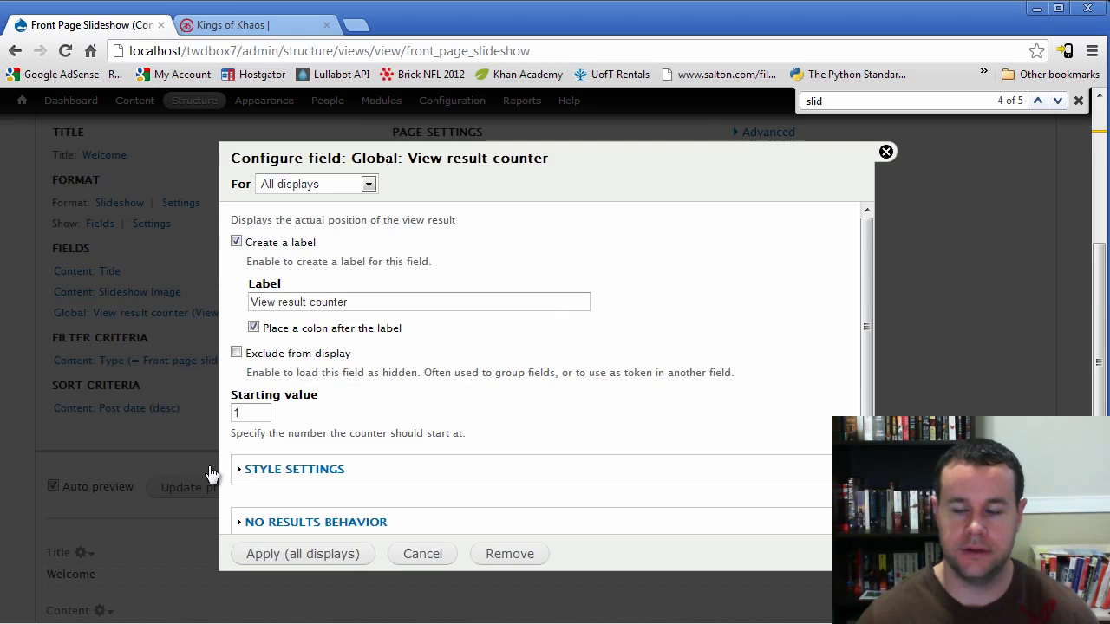
scroll(273, 479, down, 2)
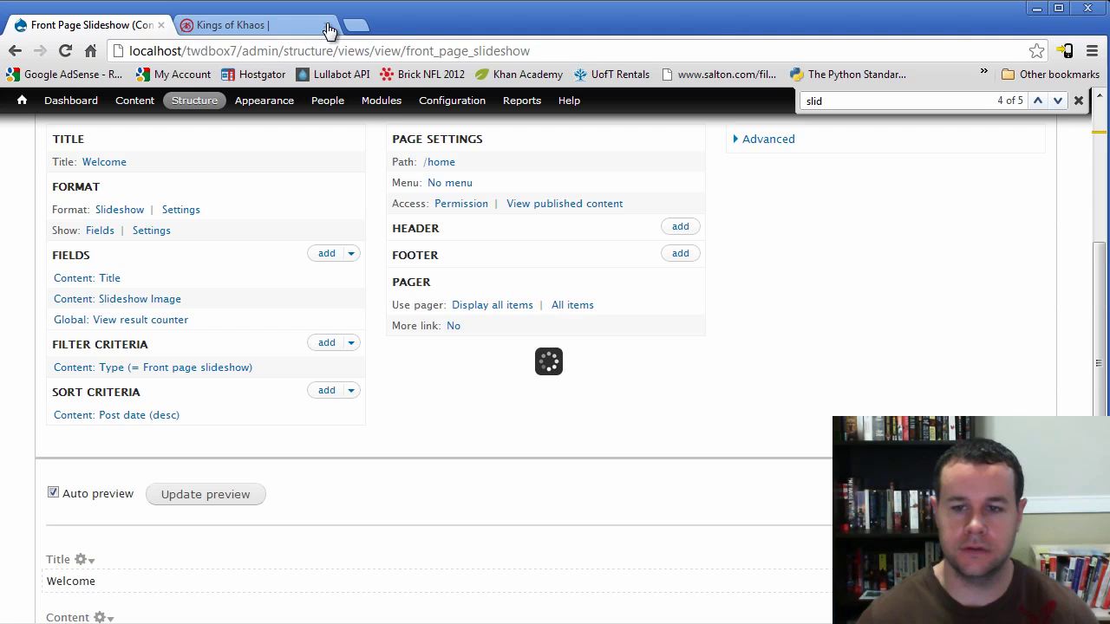
scroll(421, 460, down, 3)
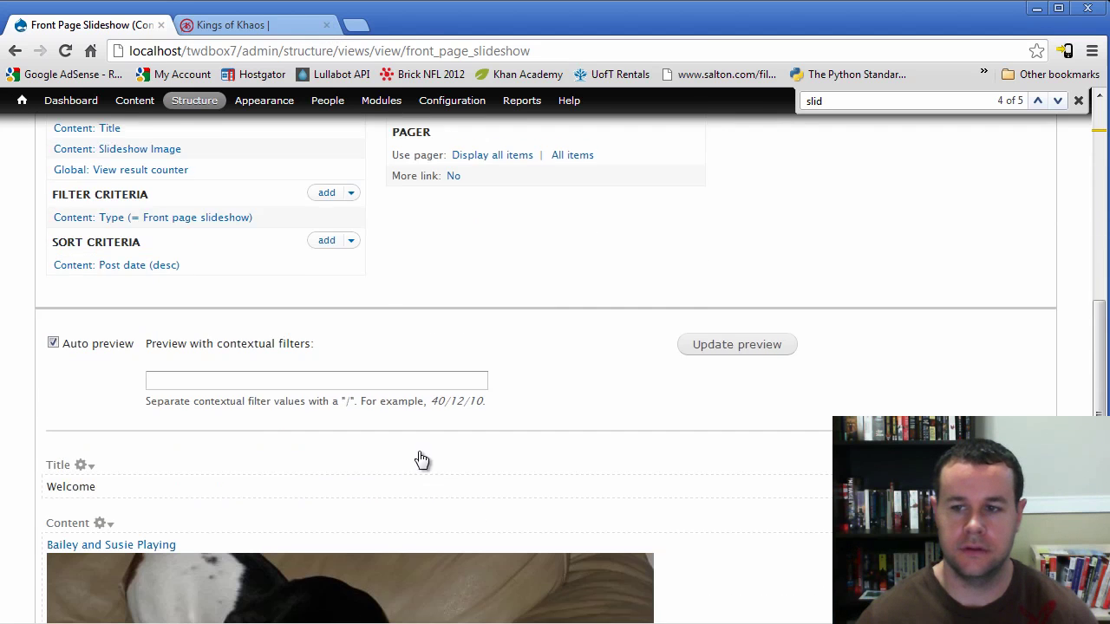
scroll(372, 404, down, 1)
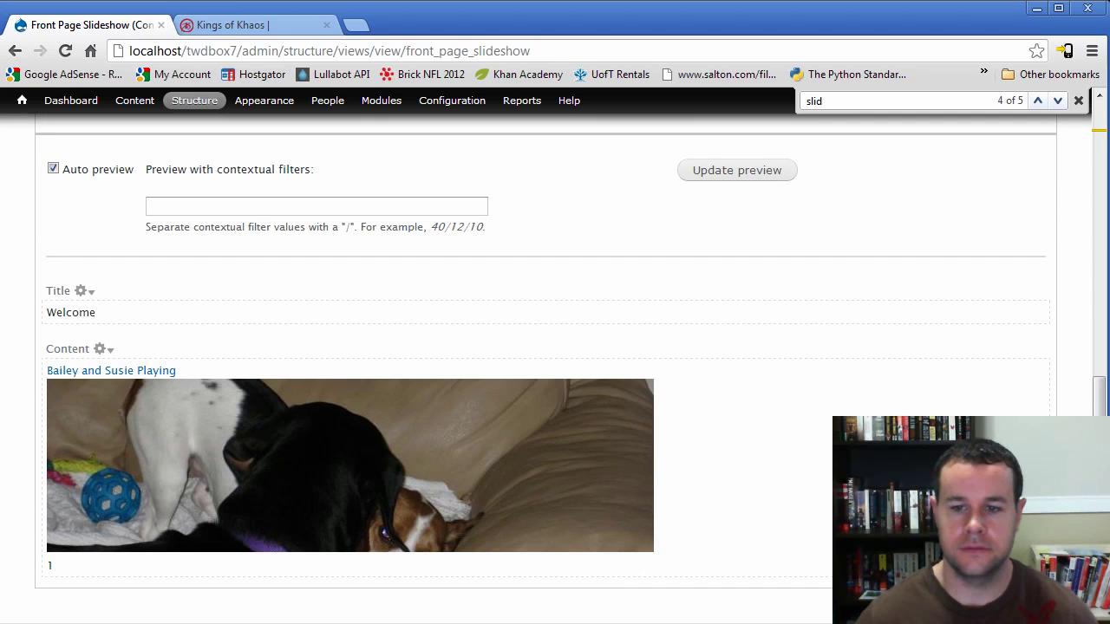
scroll(402, 303, up, 3)
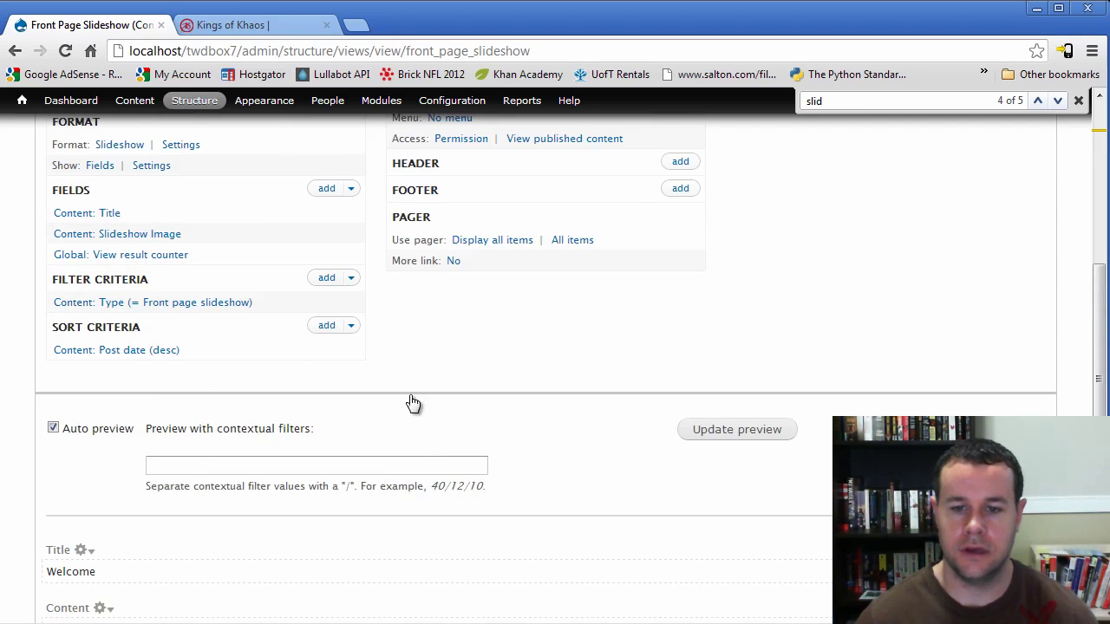
Step: Review the Format: Slideshow settings for a bottom numbered pager
click(153, 179)
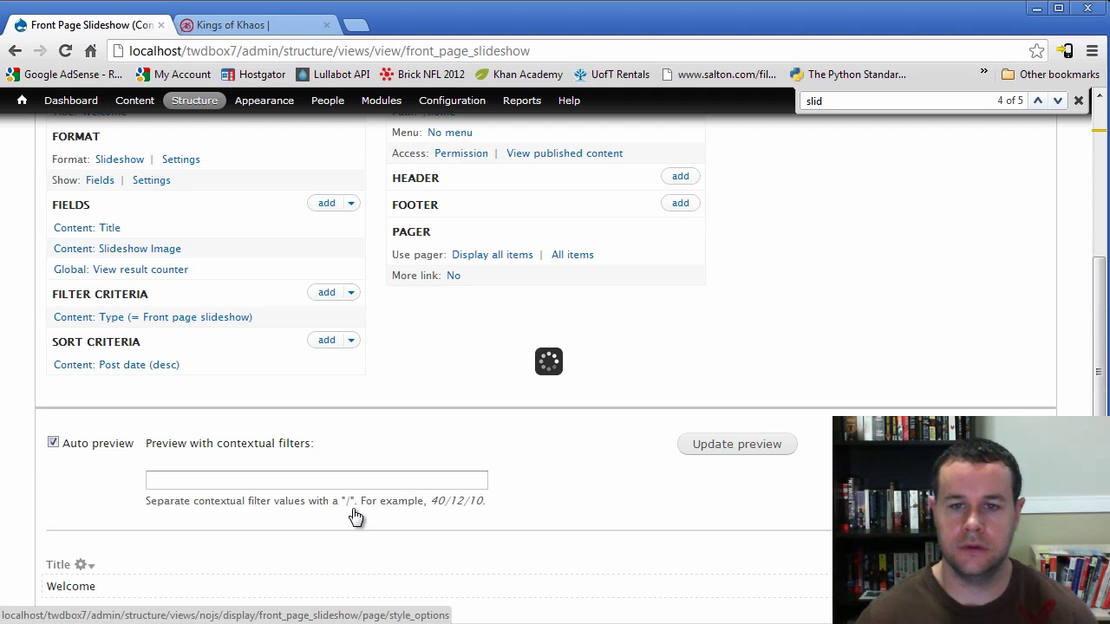
scroll(356, 515, down, 6)
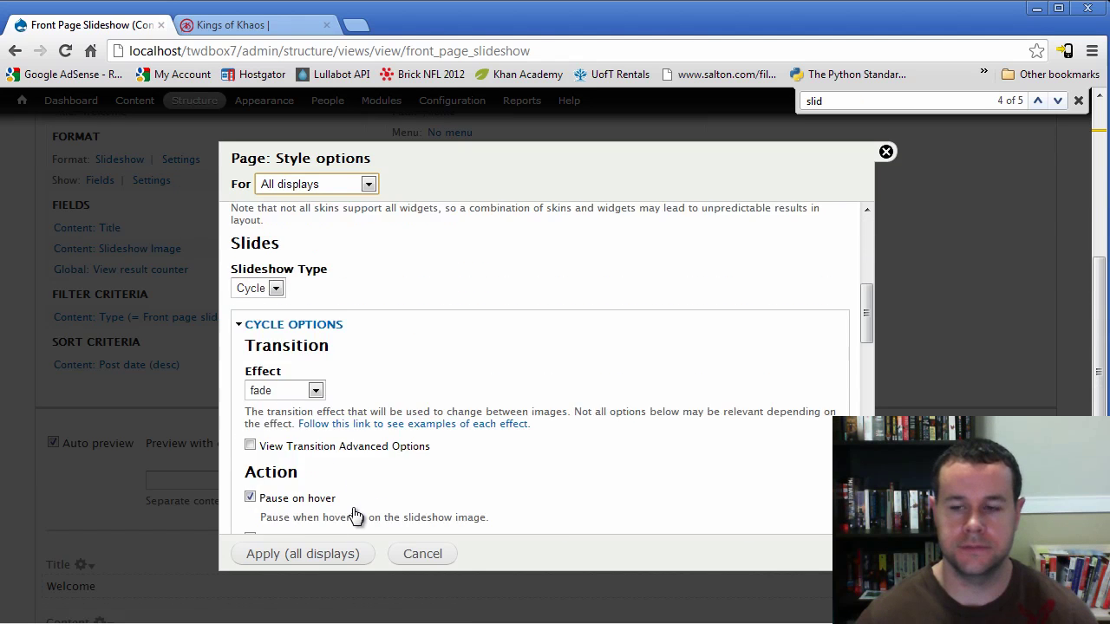
scroll(388, 431, down, 10)
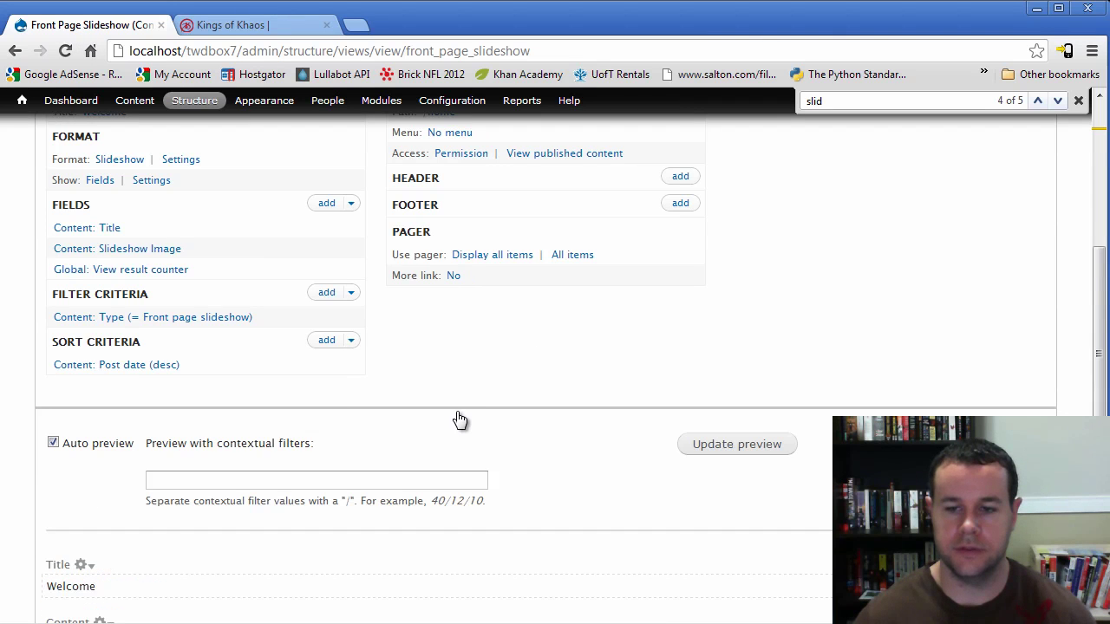
scroll(326, 250, down, 4)
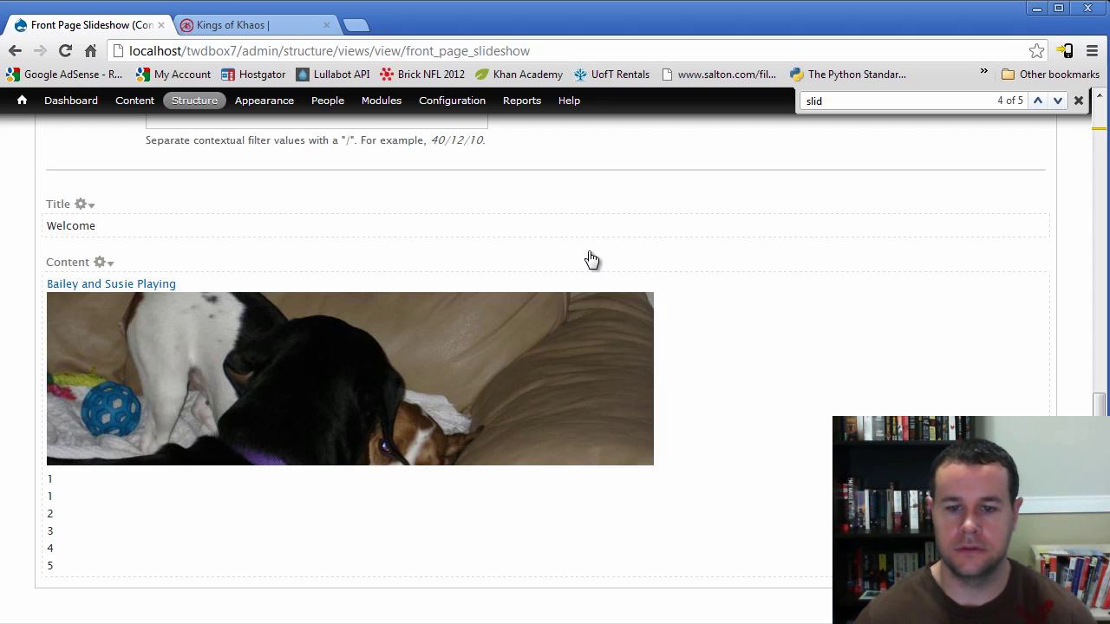
scroll(581, 335, up, 3)
scroll(486, 365, up, 4)
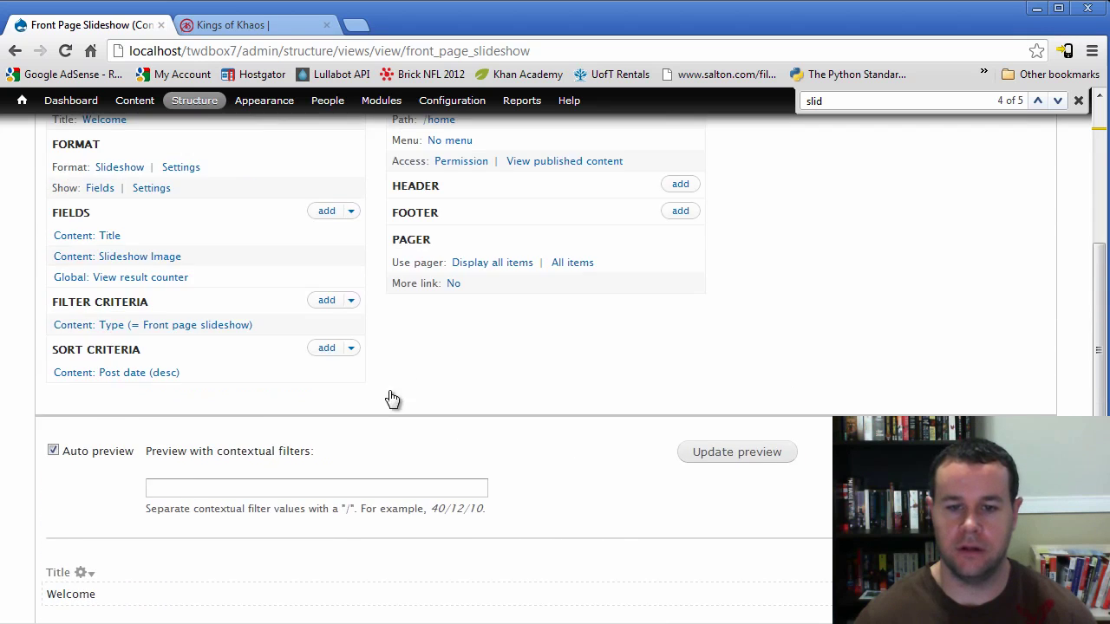
scroll(299, 567, down, 6)
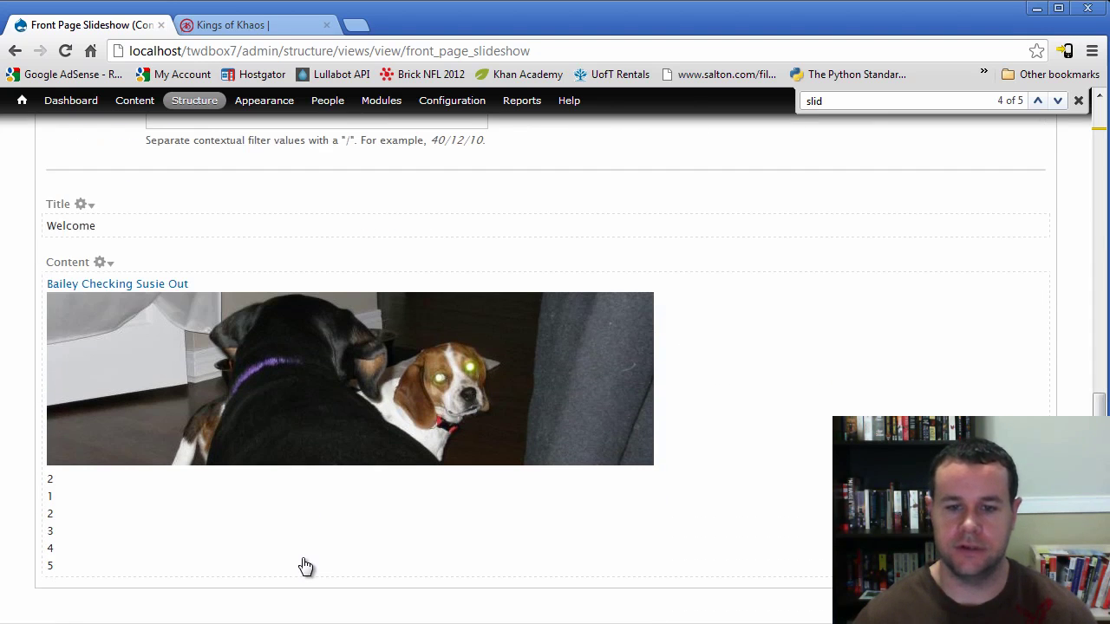
scroll(281, 252, up, 5)
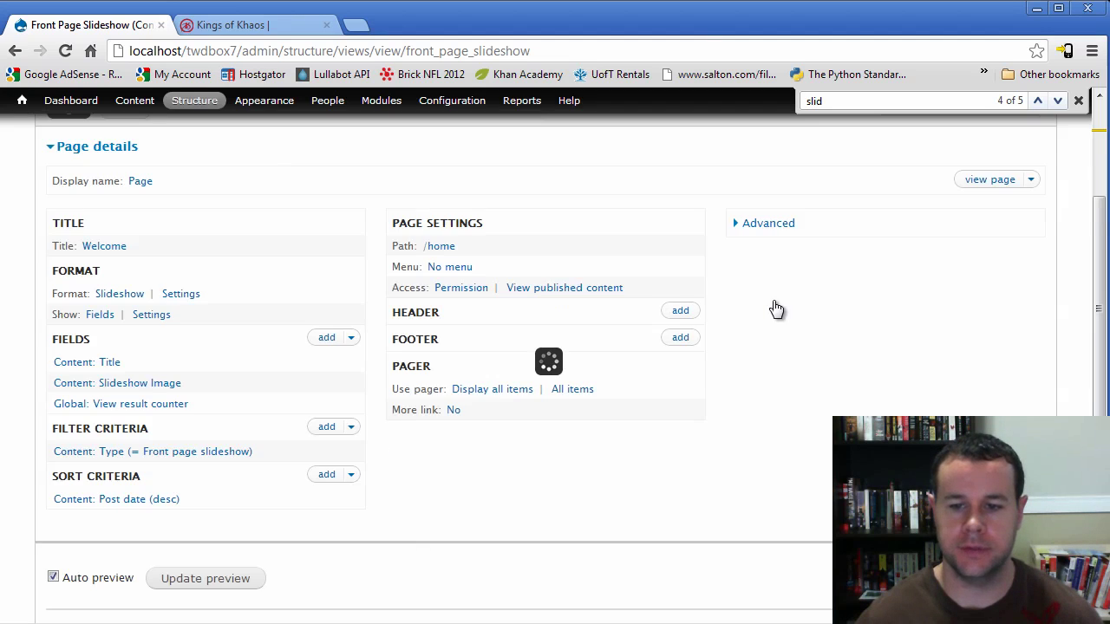
Step: Rearrange the view's fields so Slideshow Image comes before Title
click(351, 337)
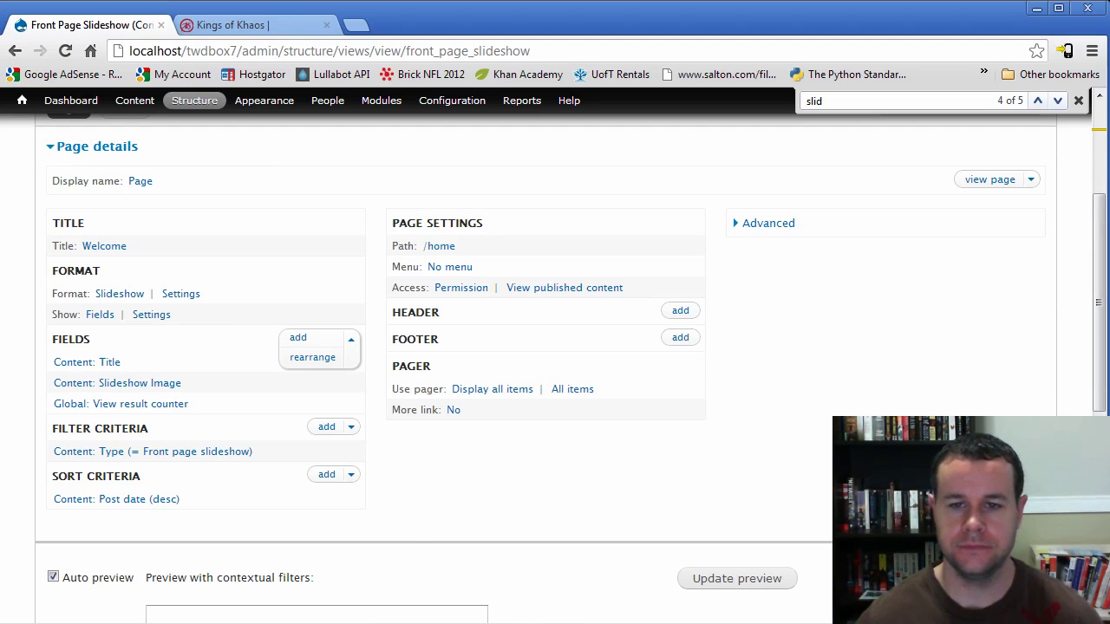
click(312, 357)
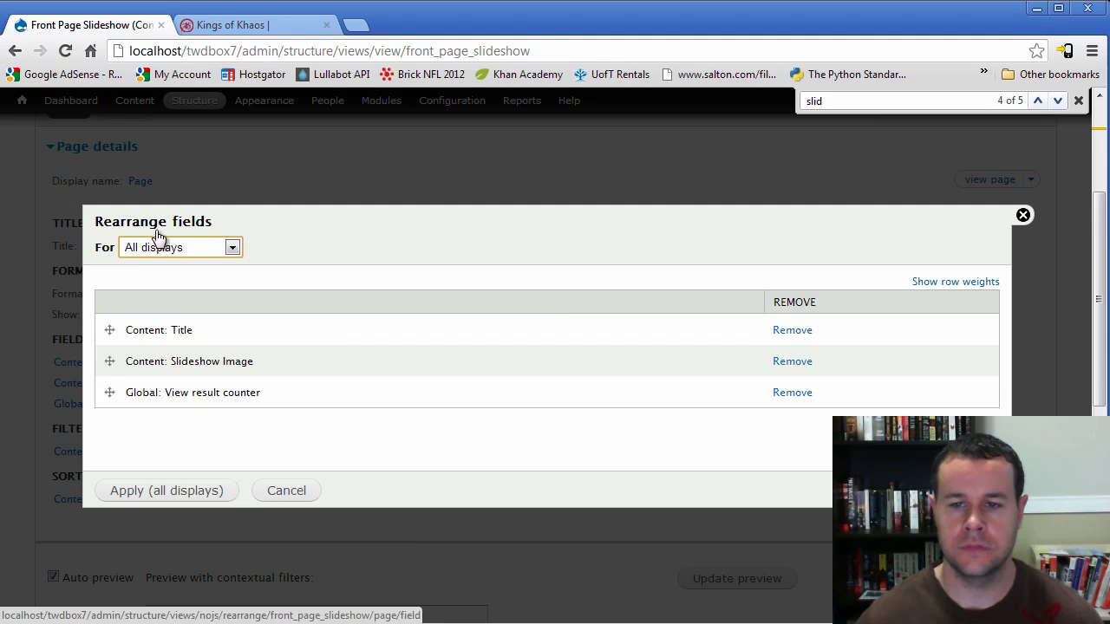
key(shift+Tab)
key(shift+Tab)
key(Up)
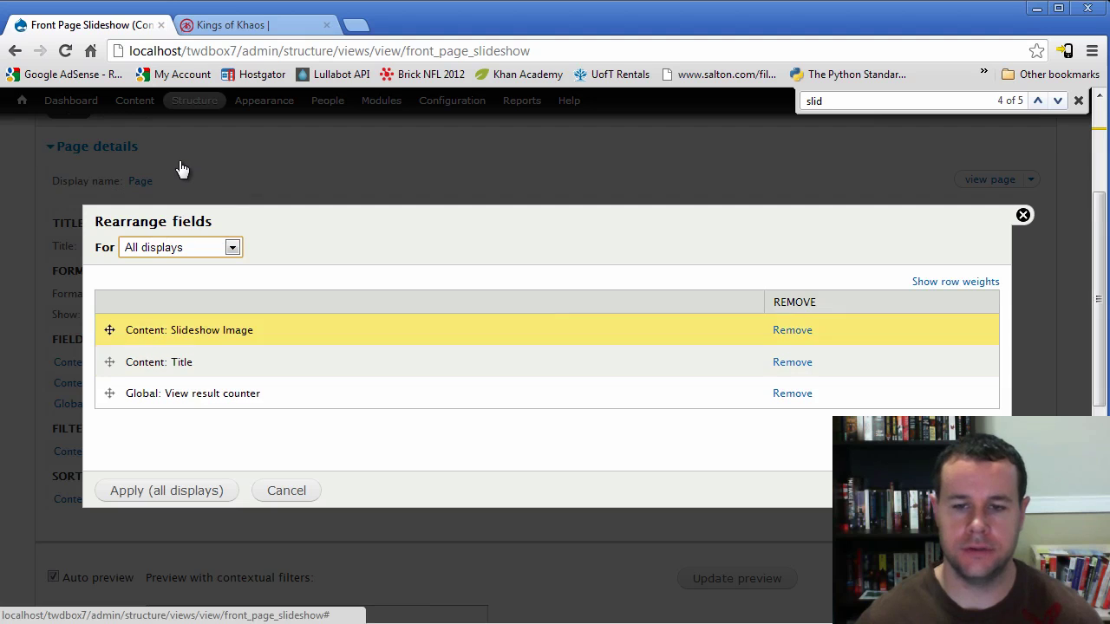
key(Return)
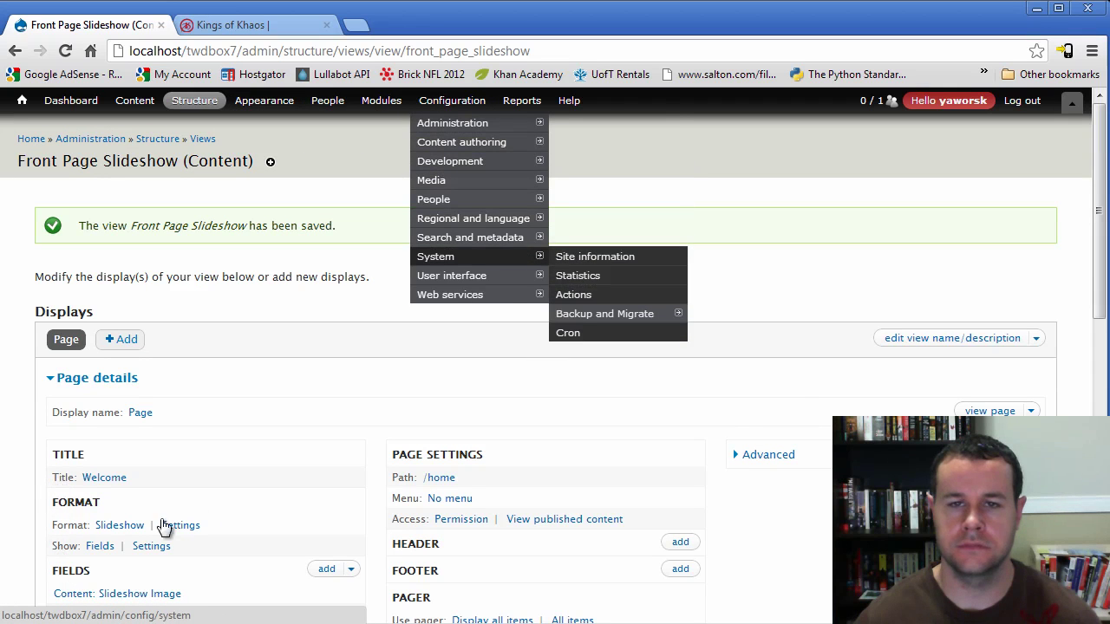
Step: Set the Default front page to 'home' in Site information, save, and open the front page
key(shift+Tab)
key(Return)
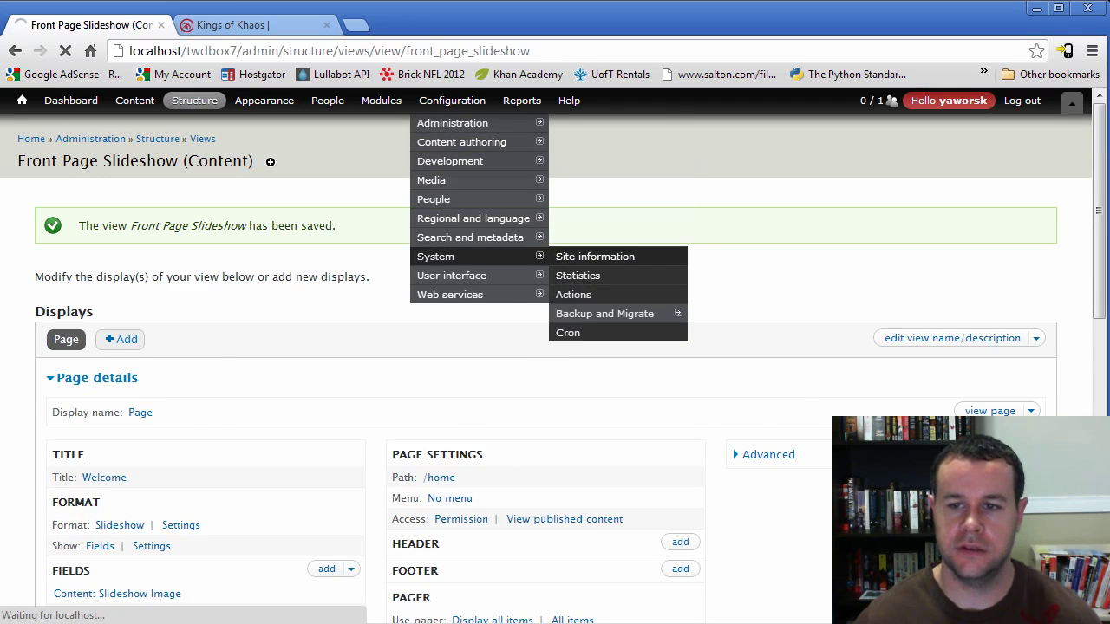
scroll(260, 327, down, 4)
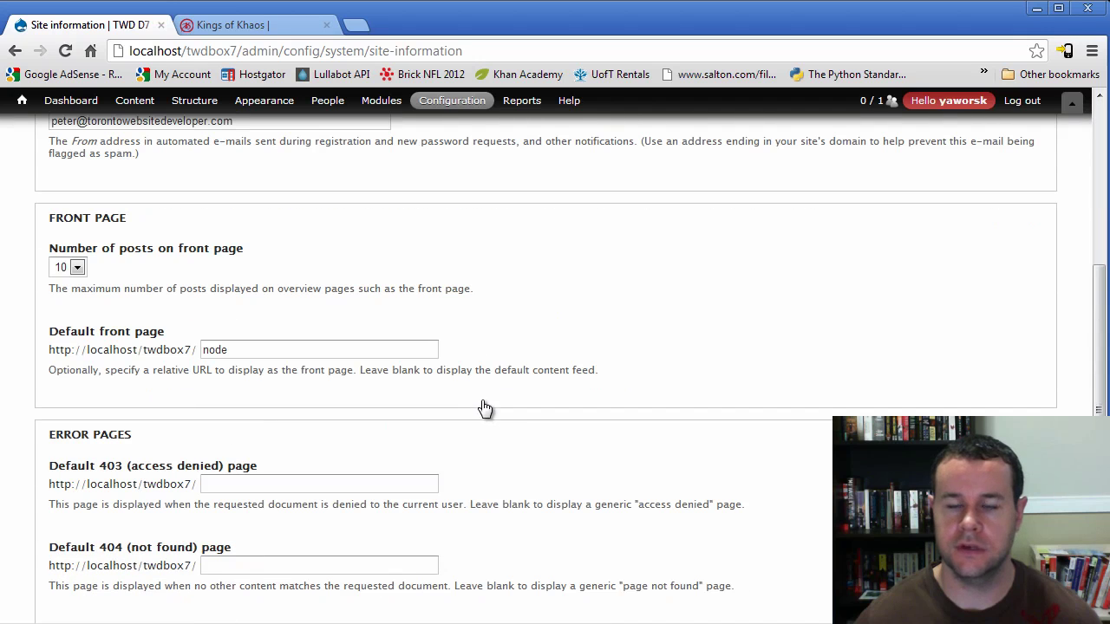
key(Tab)
text(home)
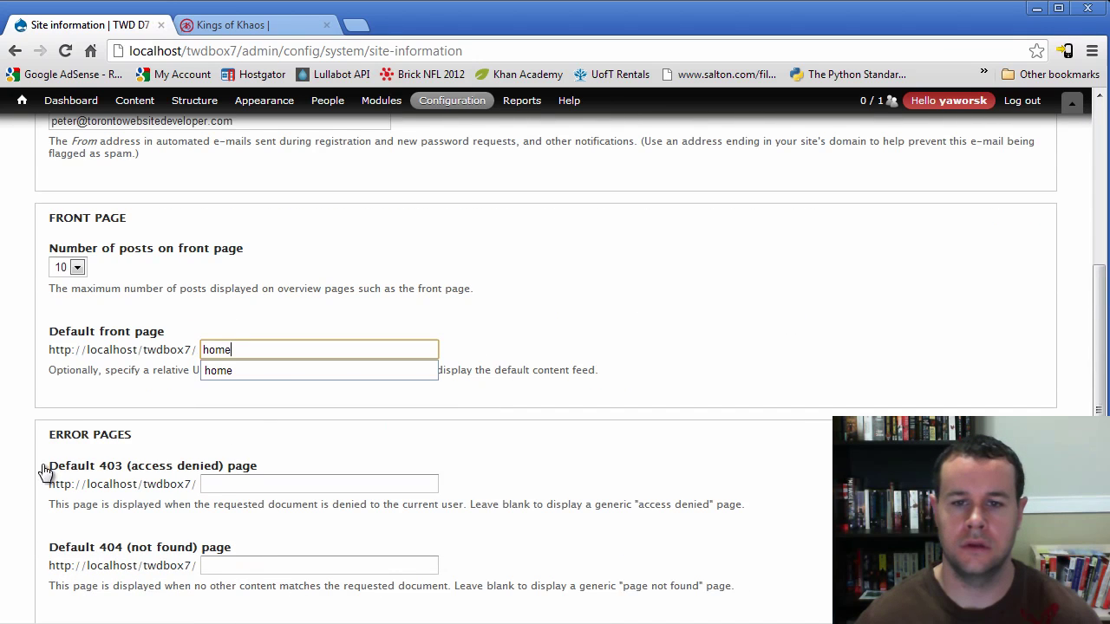
scroll(47, 481, down, 2)
click(52, 553)
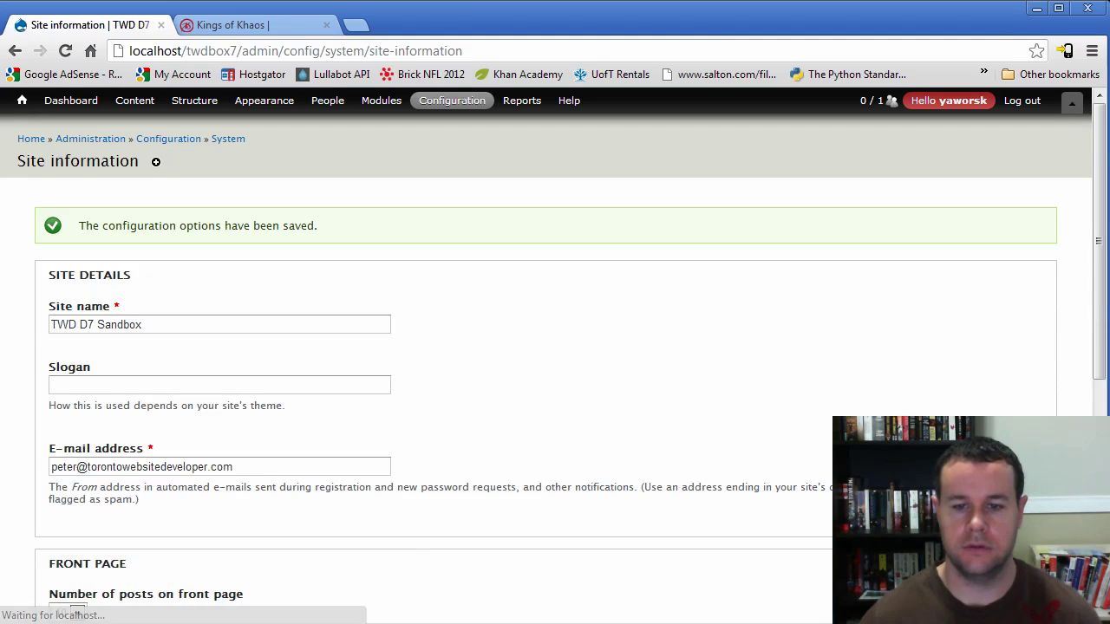
click(32, 138)
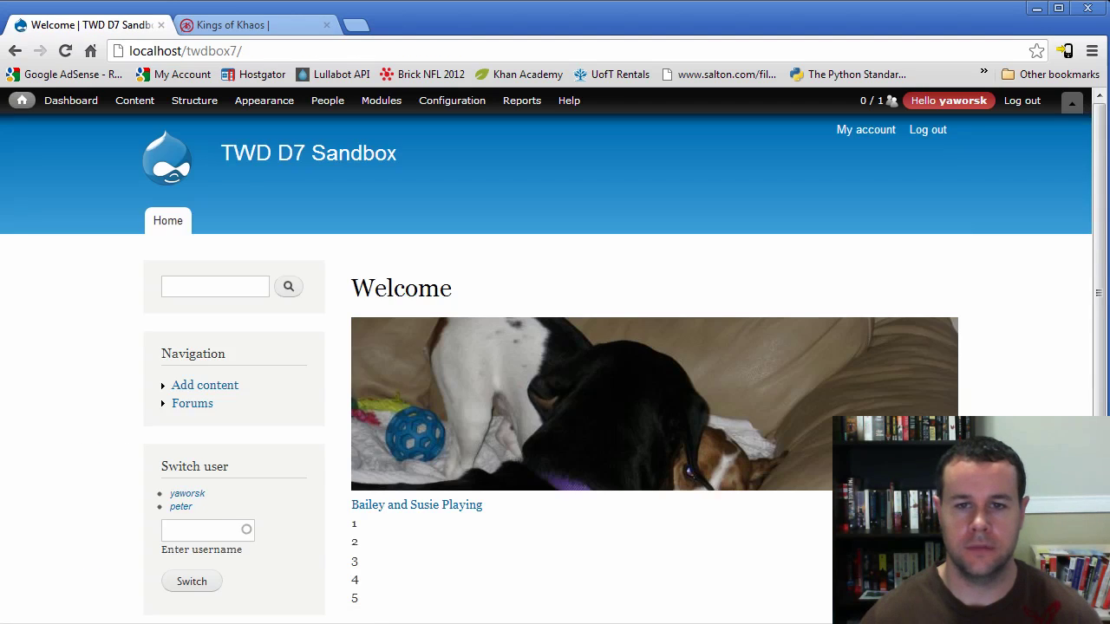
scroll(555, 364, down, 3)
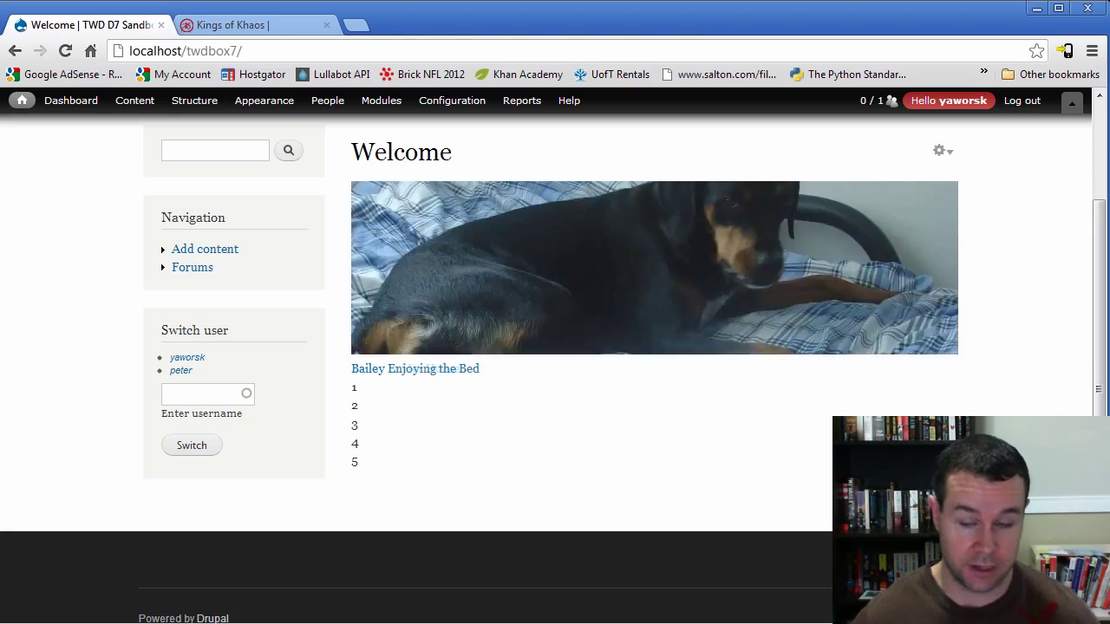
click(231, 24)
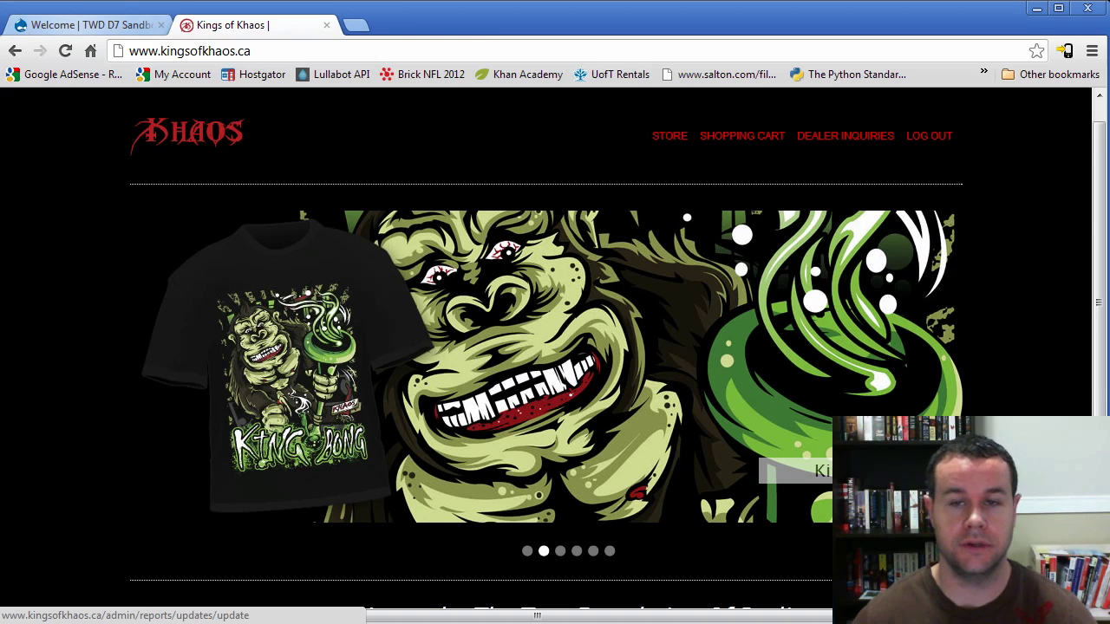
click(83, 26)
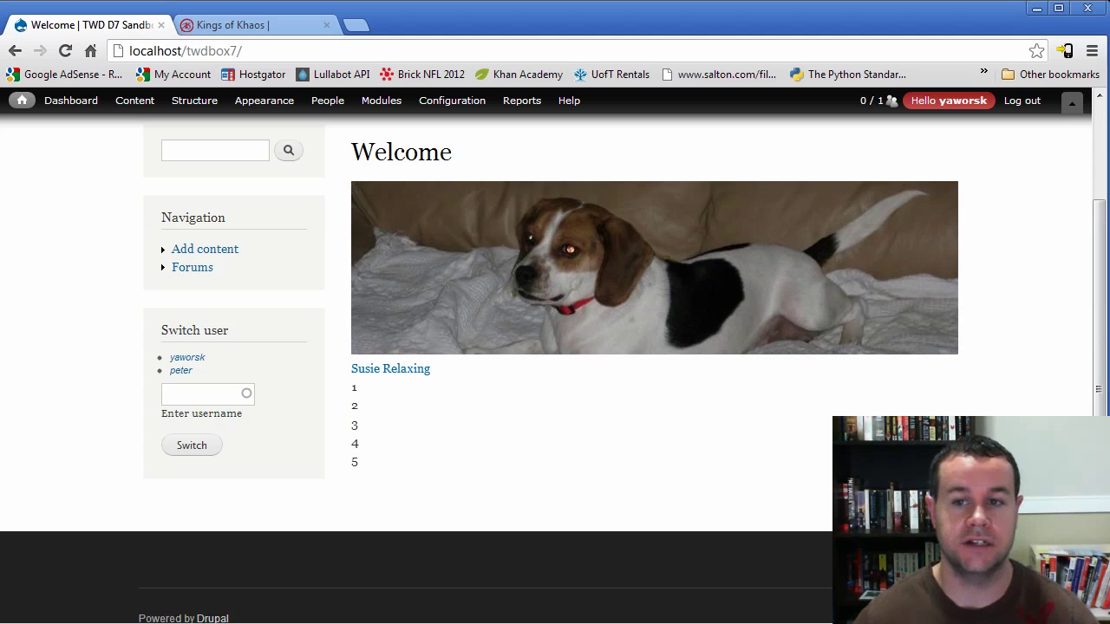
scroll(555, 373, up, 2)
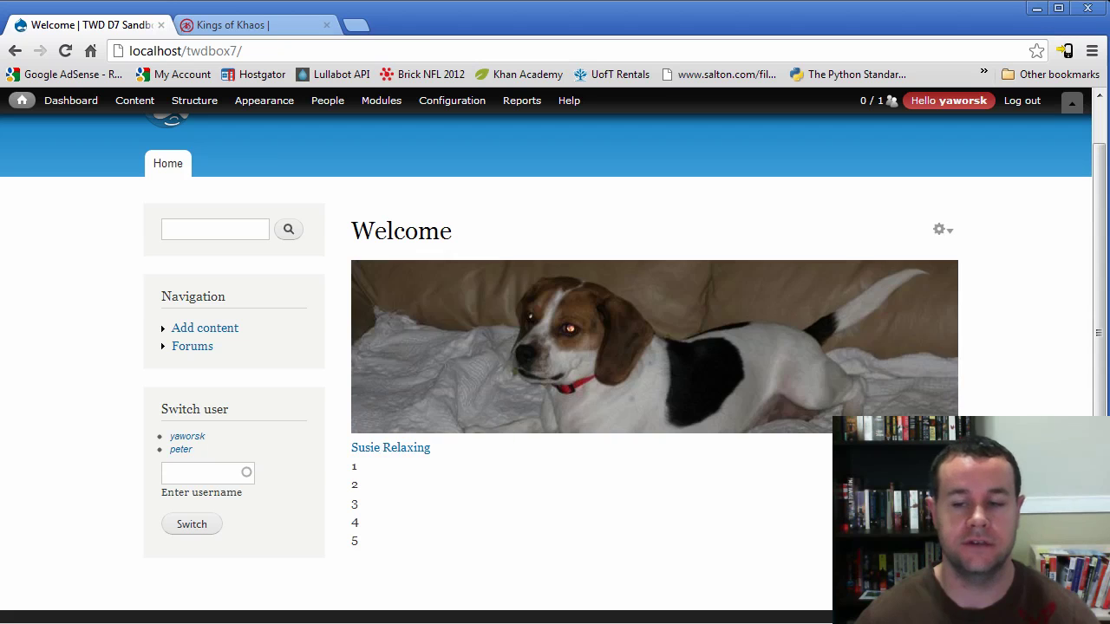